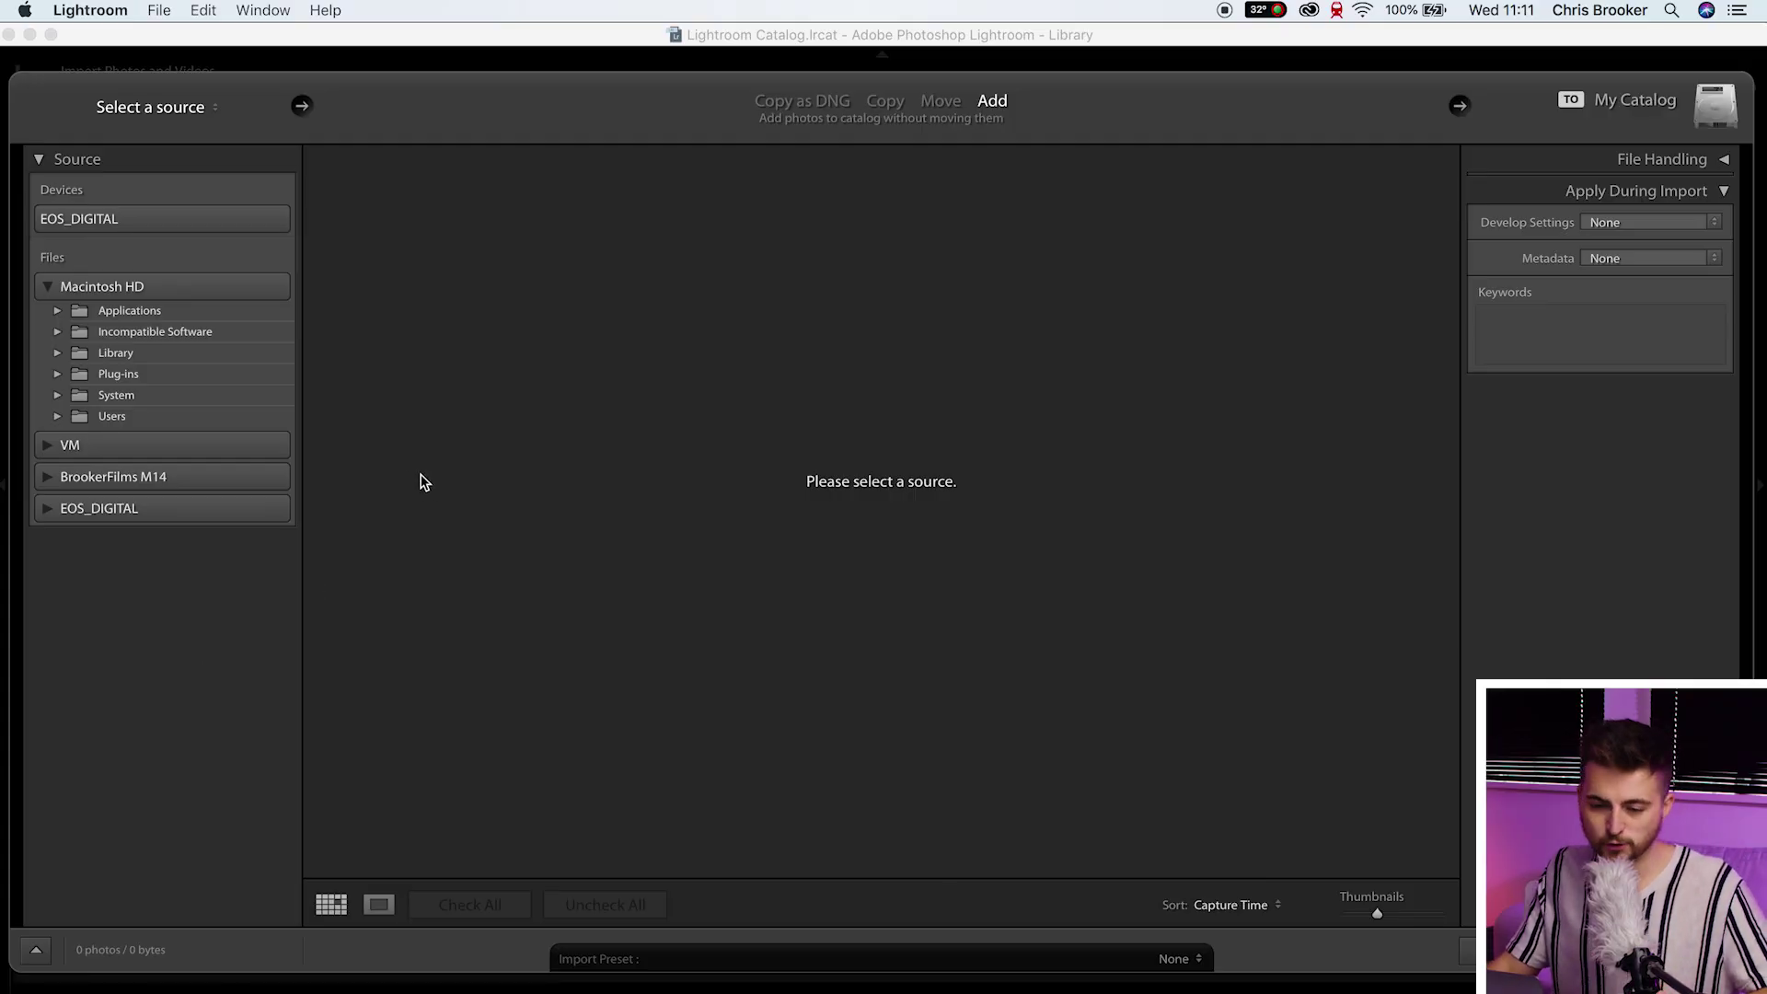
Import all three photos from the DCIM folder of the EOS_DIGITAL card
left_click(46, 506)
left_click(101, 533)
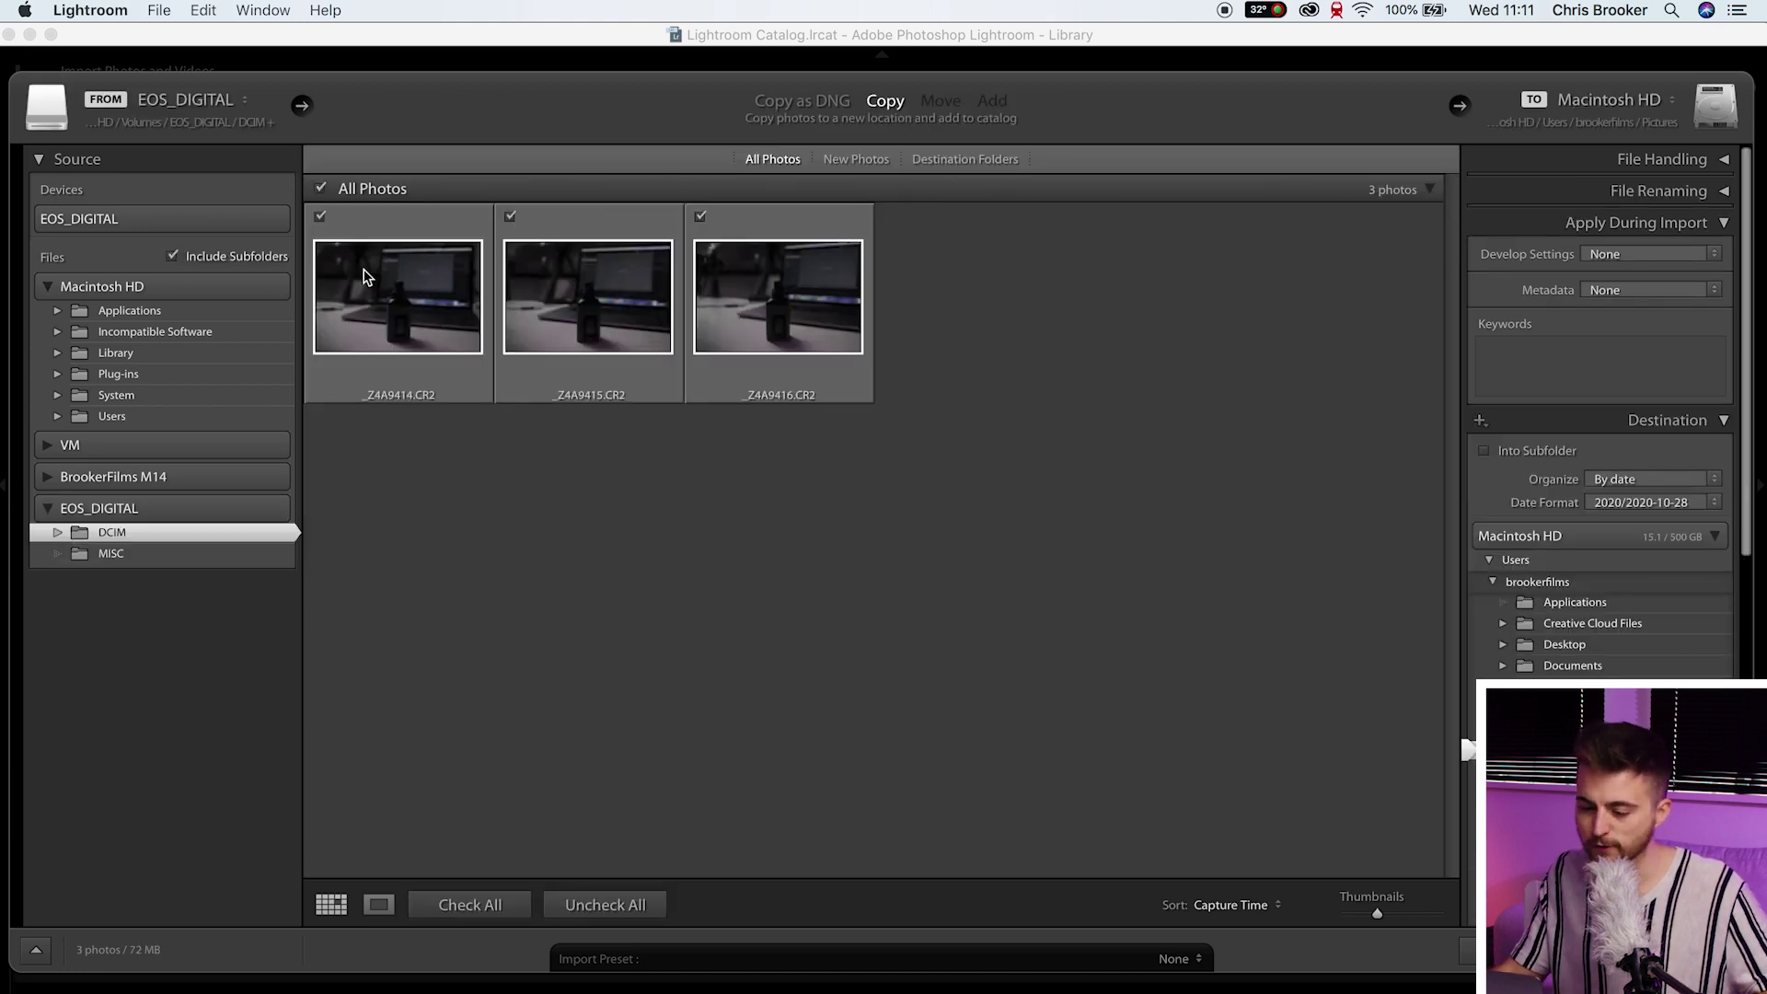
key("Return")
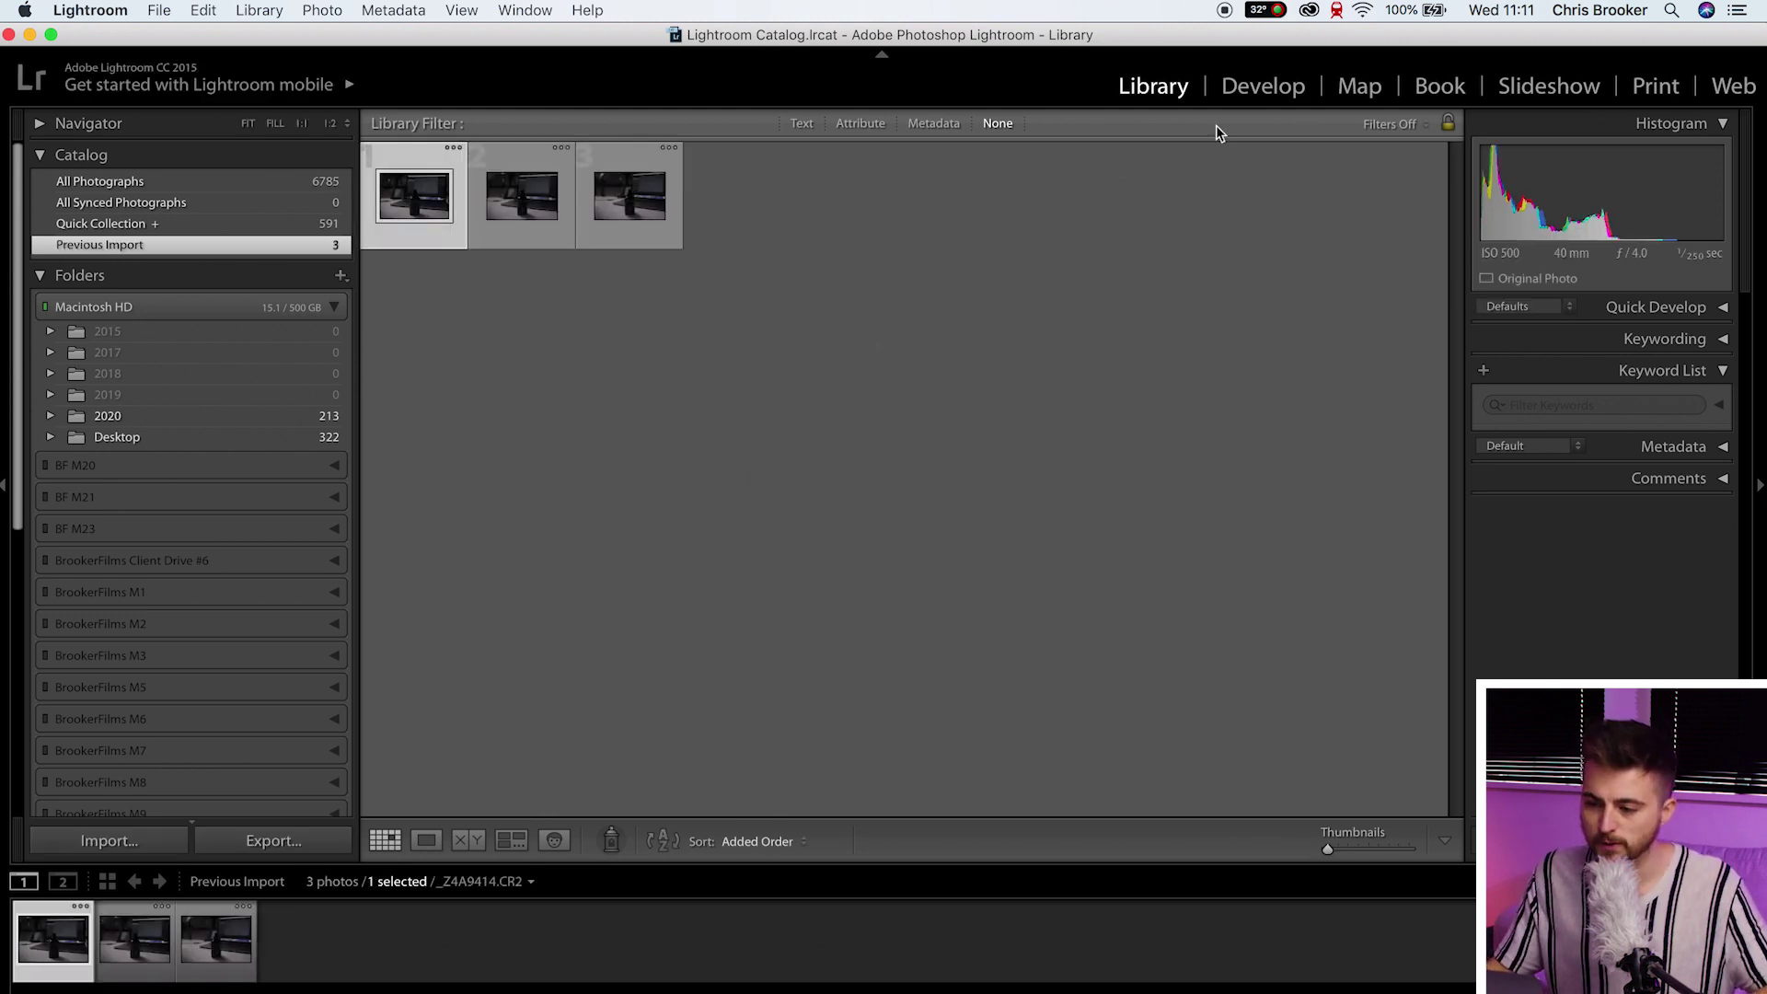
Develop the first photo with Exposure +1.30, Contrast +27, Highlights -14, Shadows +26 and Whites +21
left_click(1261, 86)
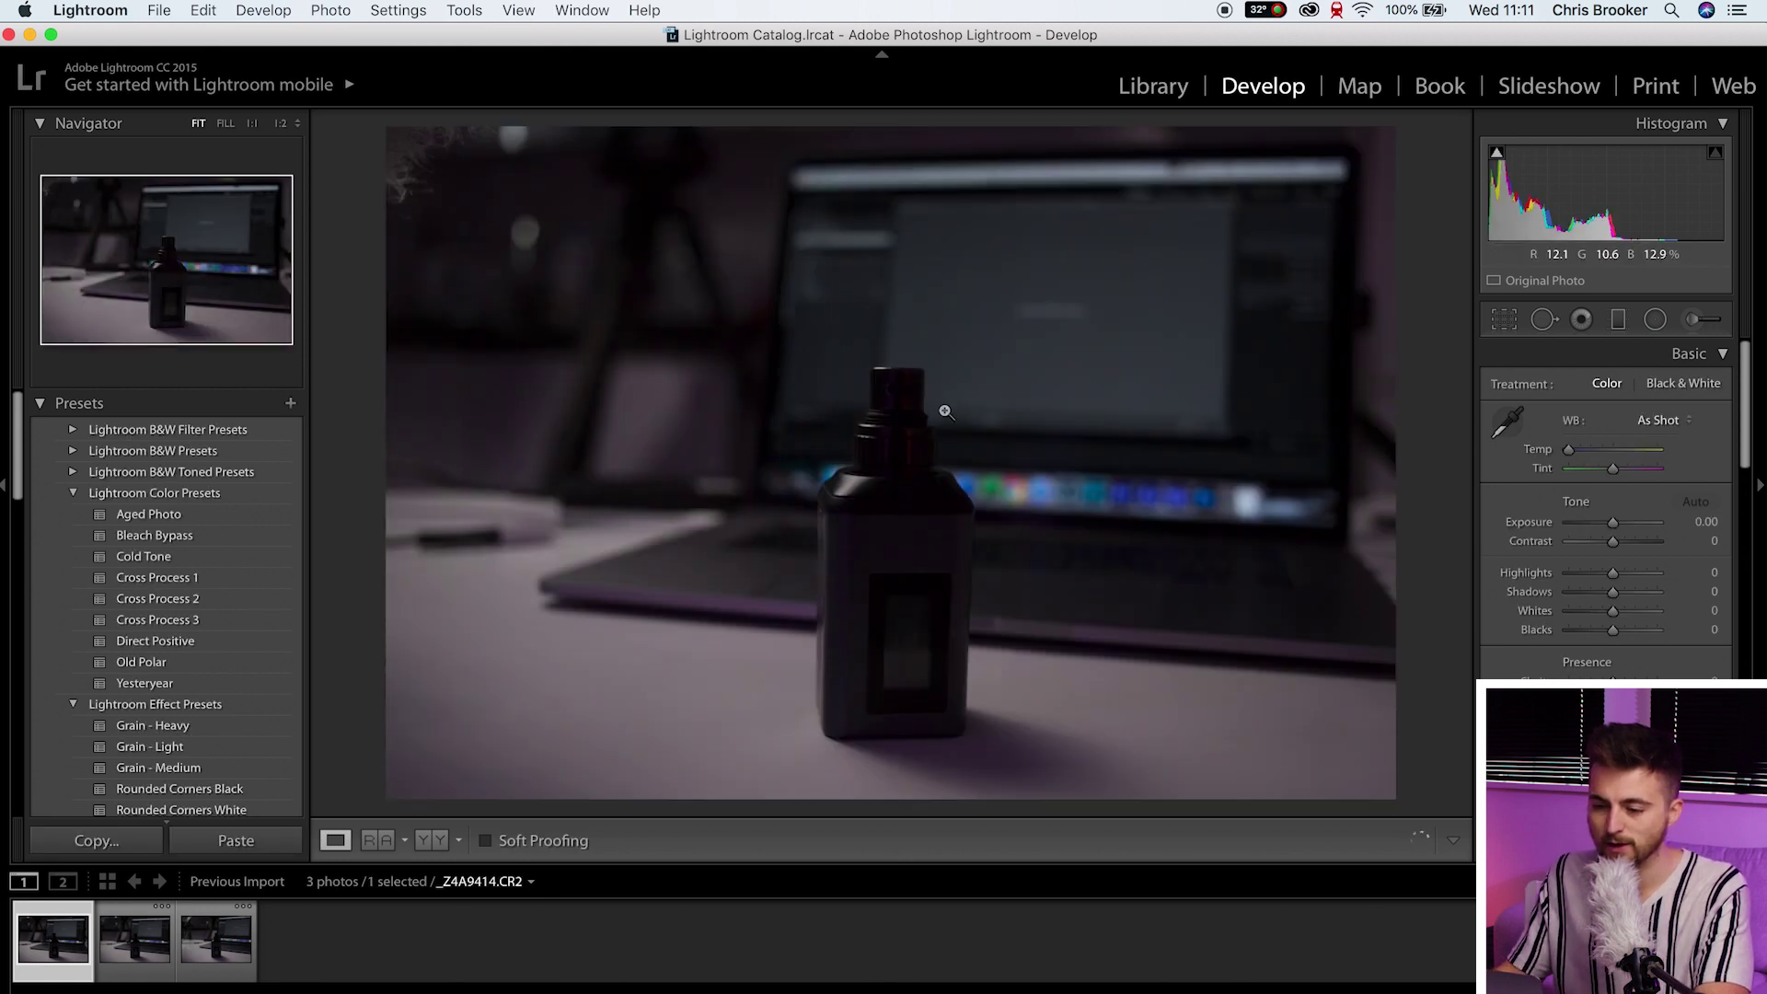
left_click(1627, 522)
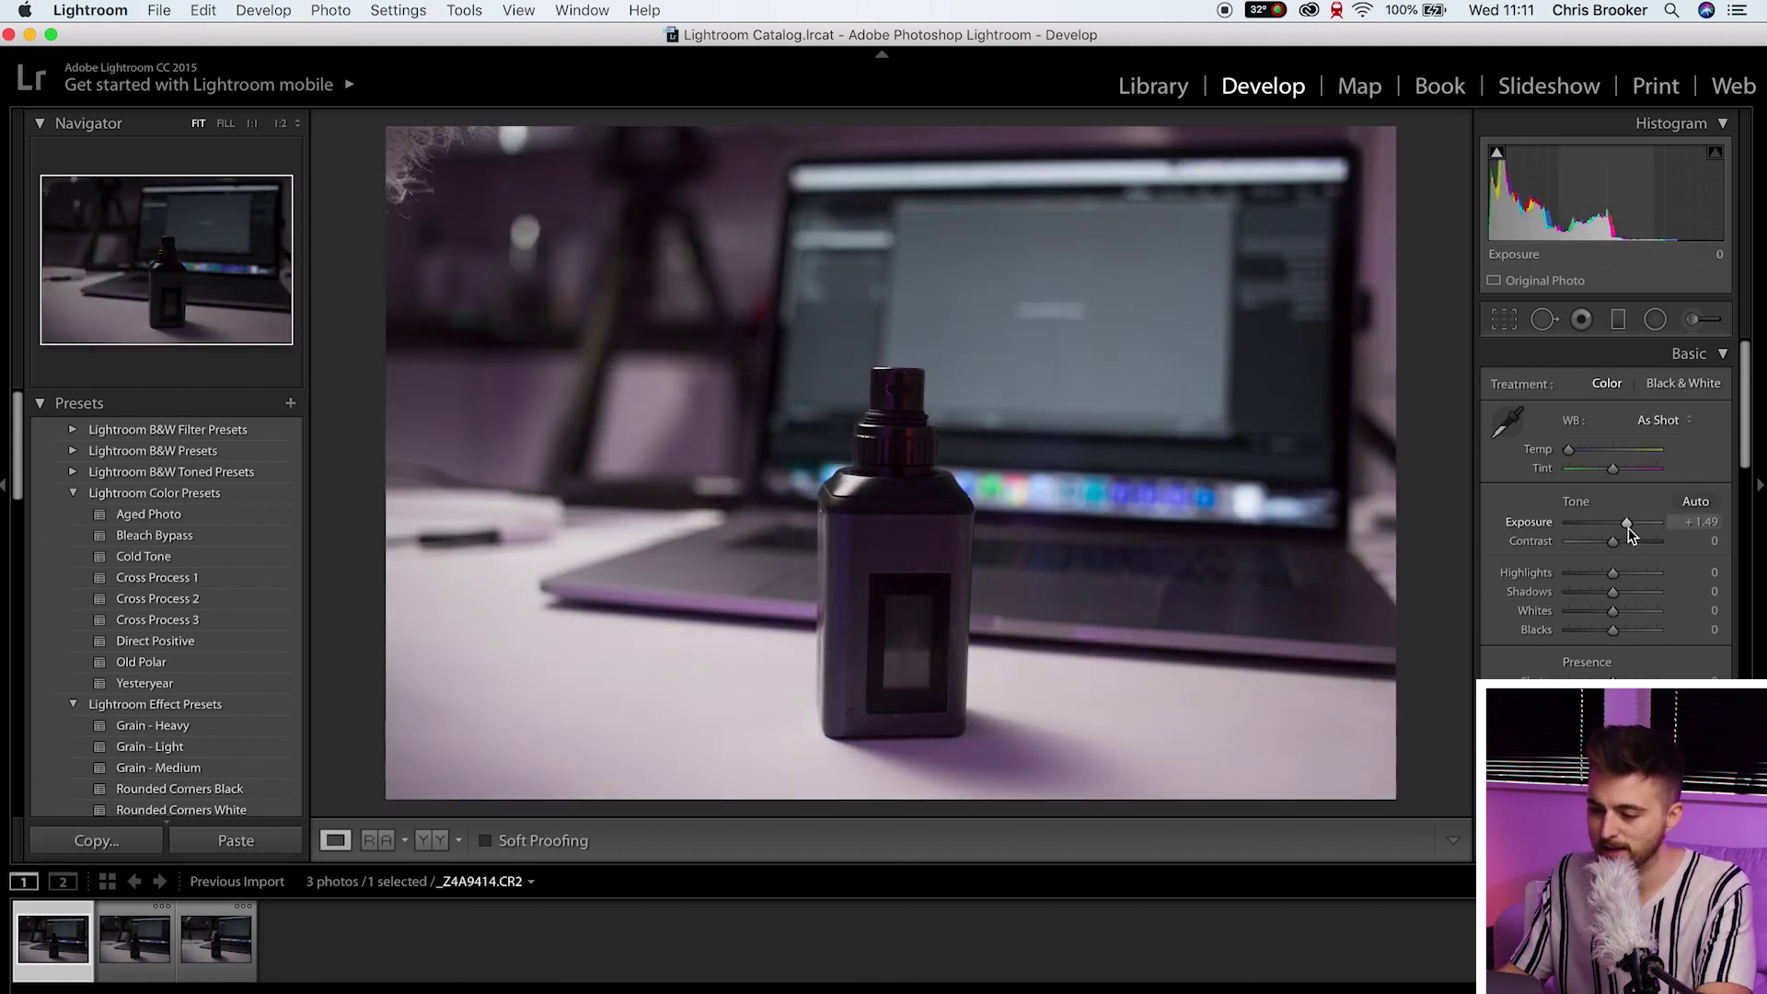
left_click_drag(1627, 529, 1647, 647)
scroll(1625, 614, "down", 2)
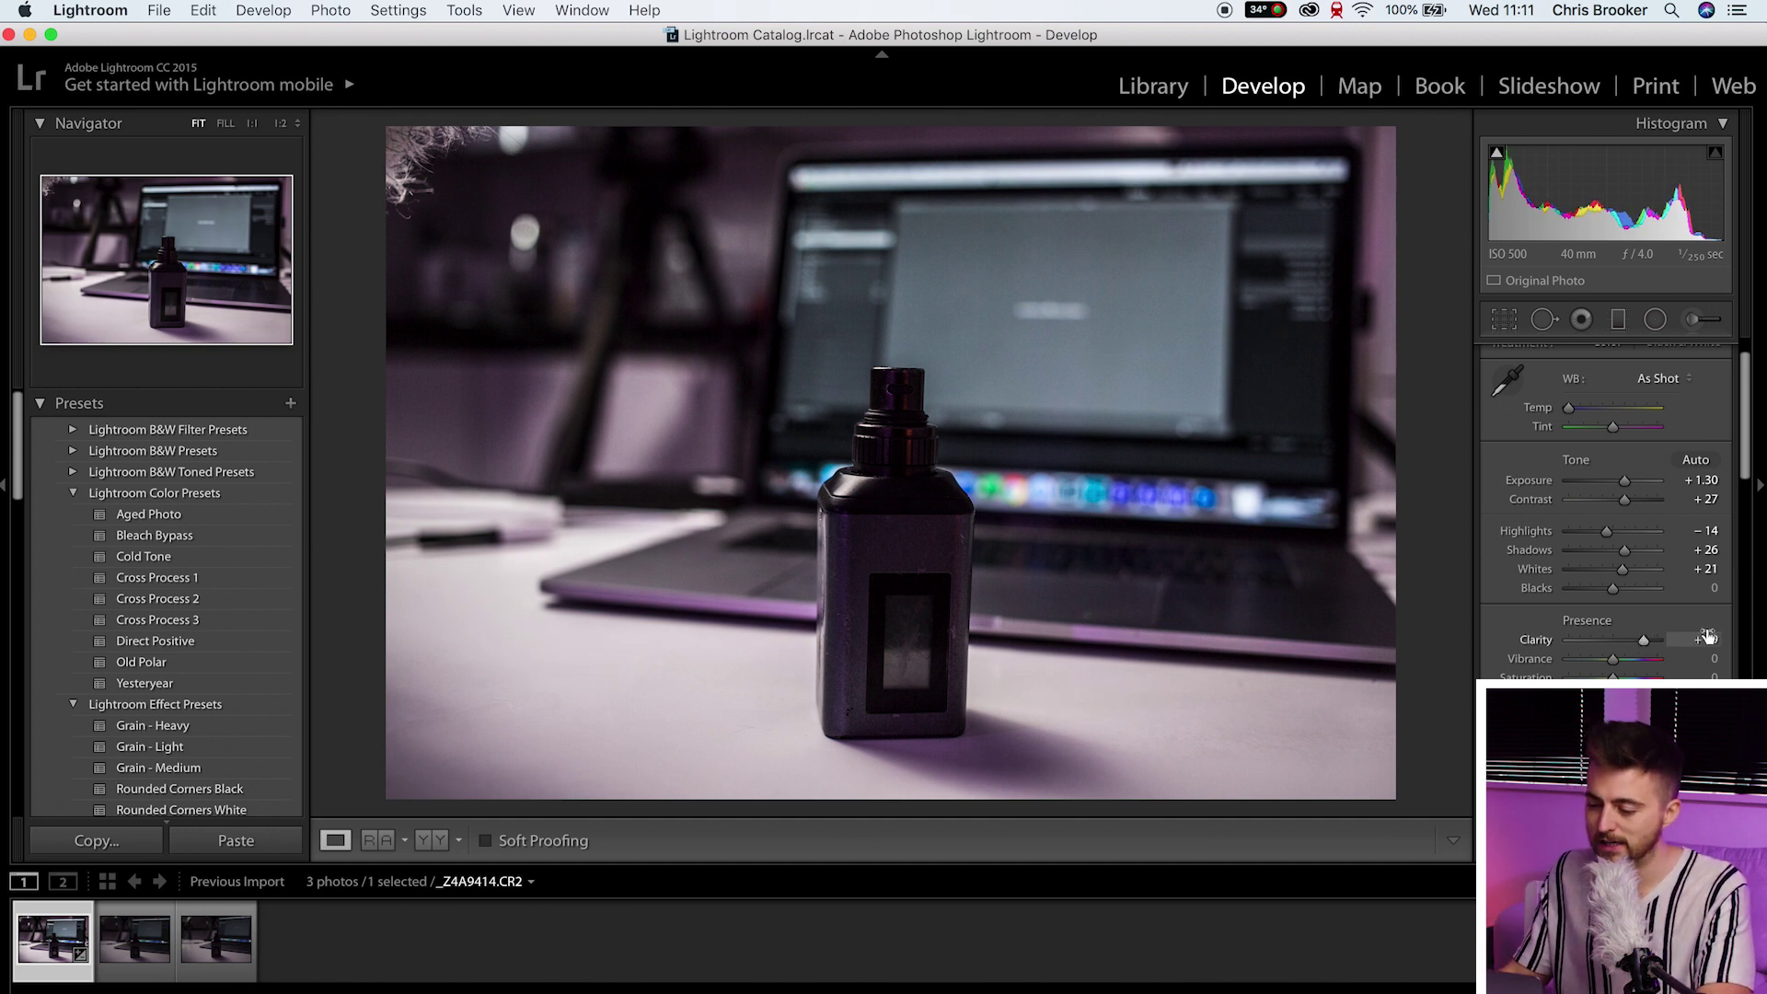
Set the photo's Clarity to +45 and Vibrance to +36, and warm its white balance temperature
left_click_drag(1644, 642, 1633, 641)
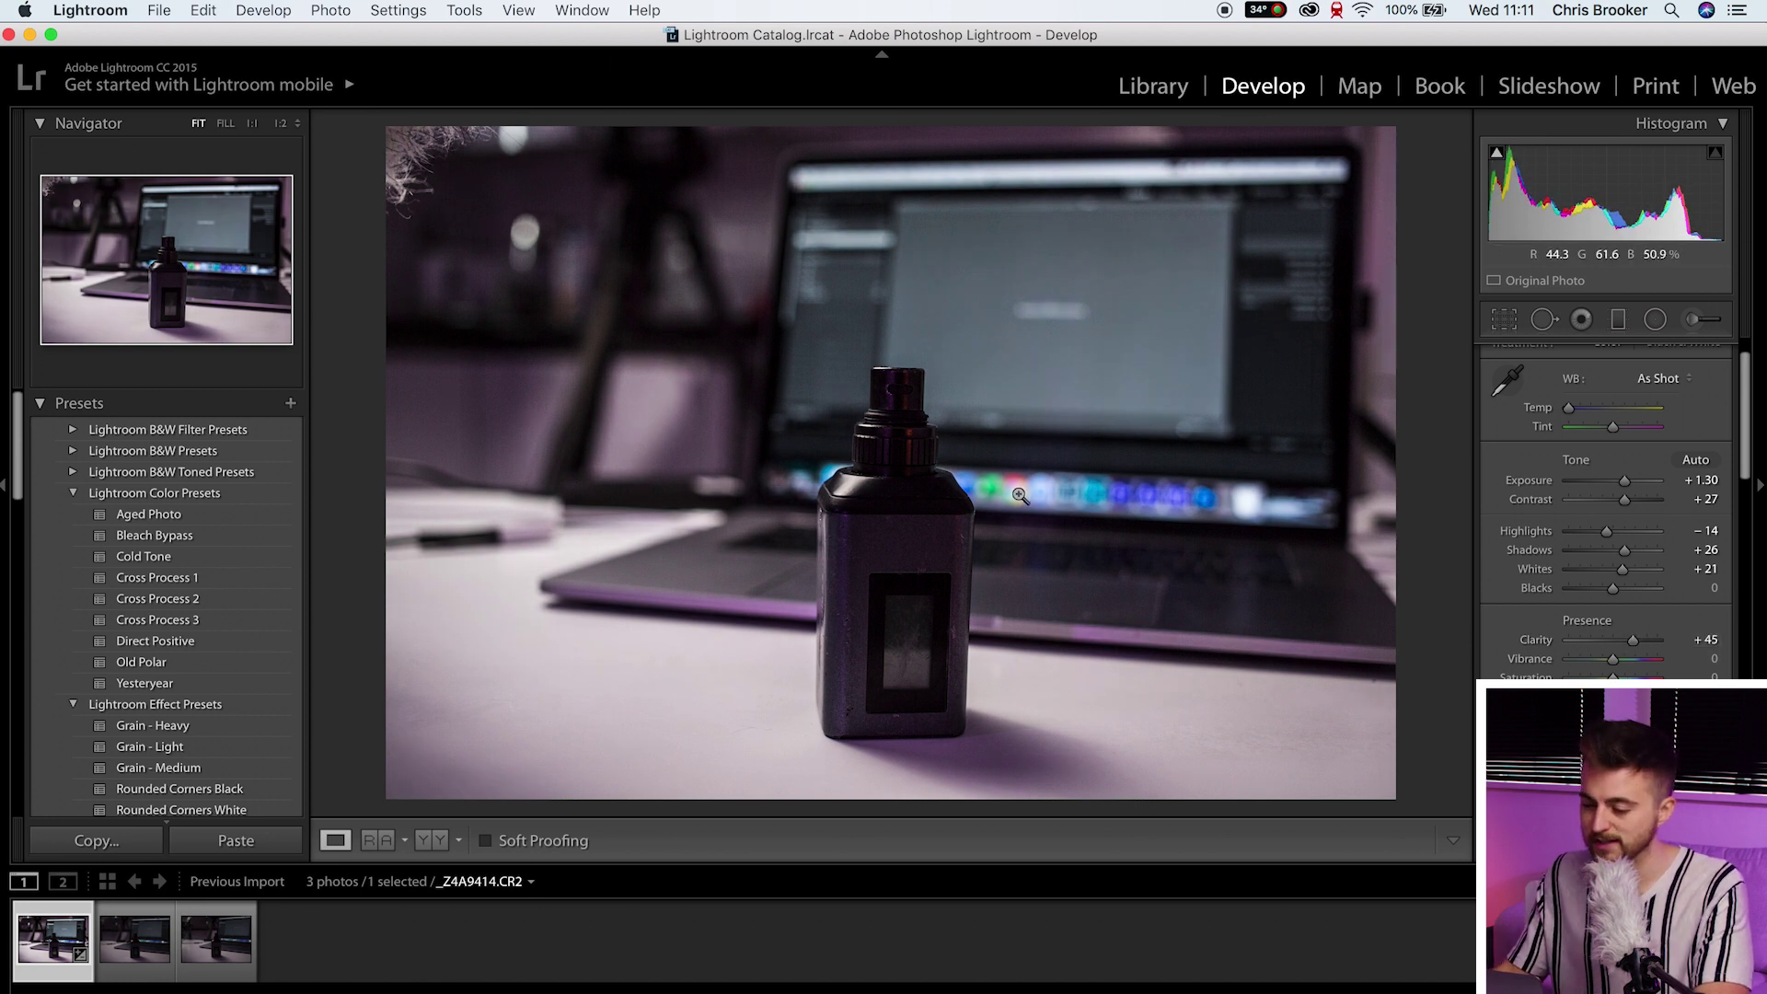
left_click_drag(1613, 660, 1631, 662)
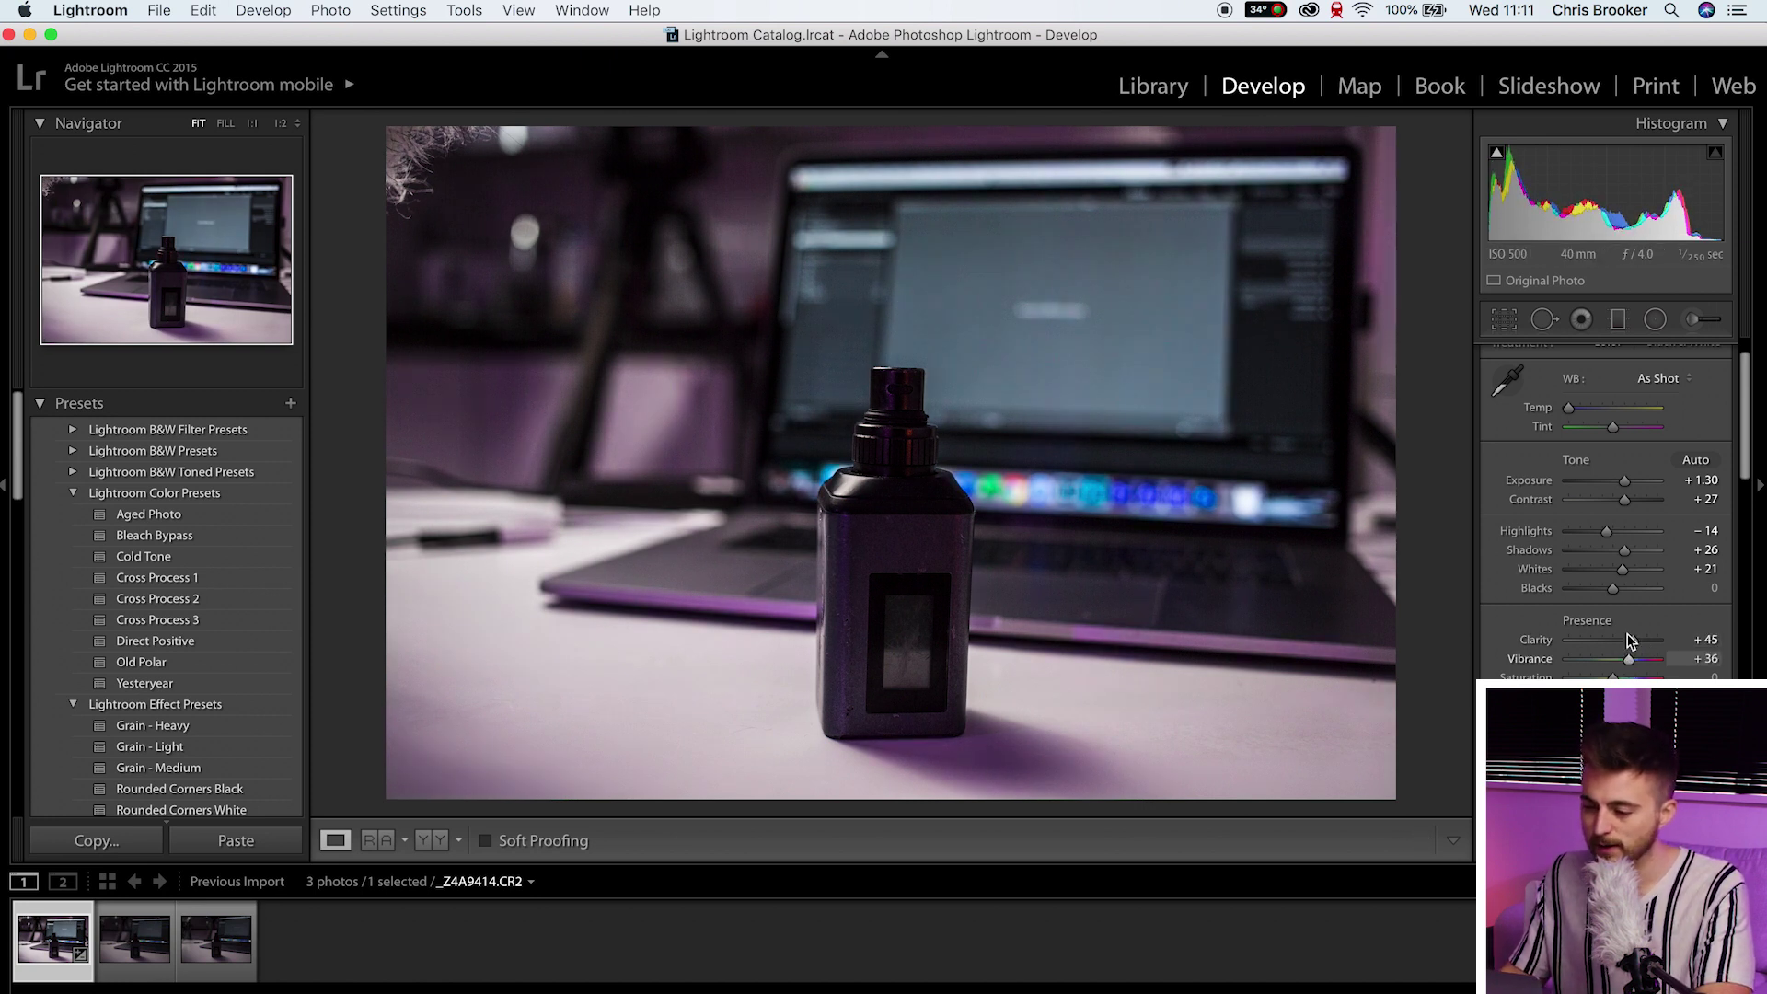
scroll(1565, 451, "up", 1)
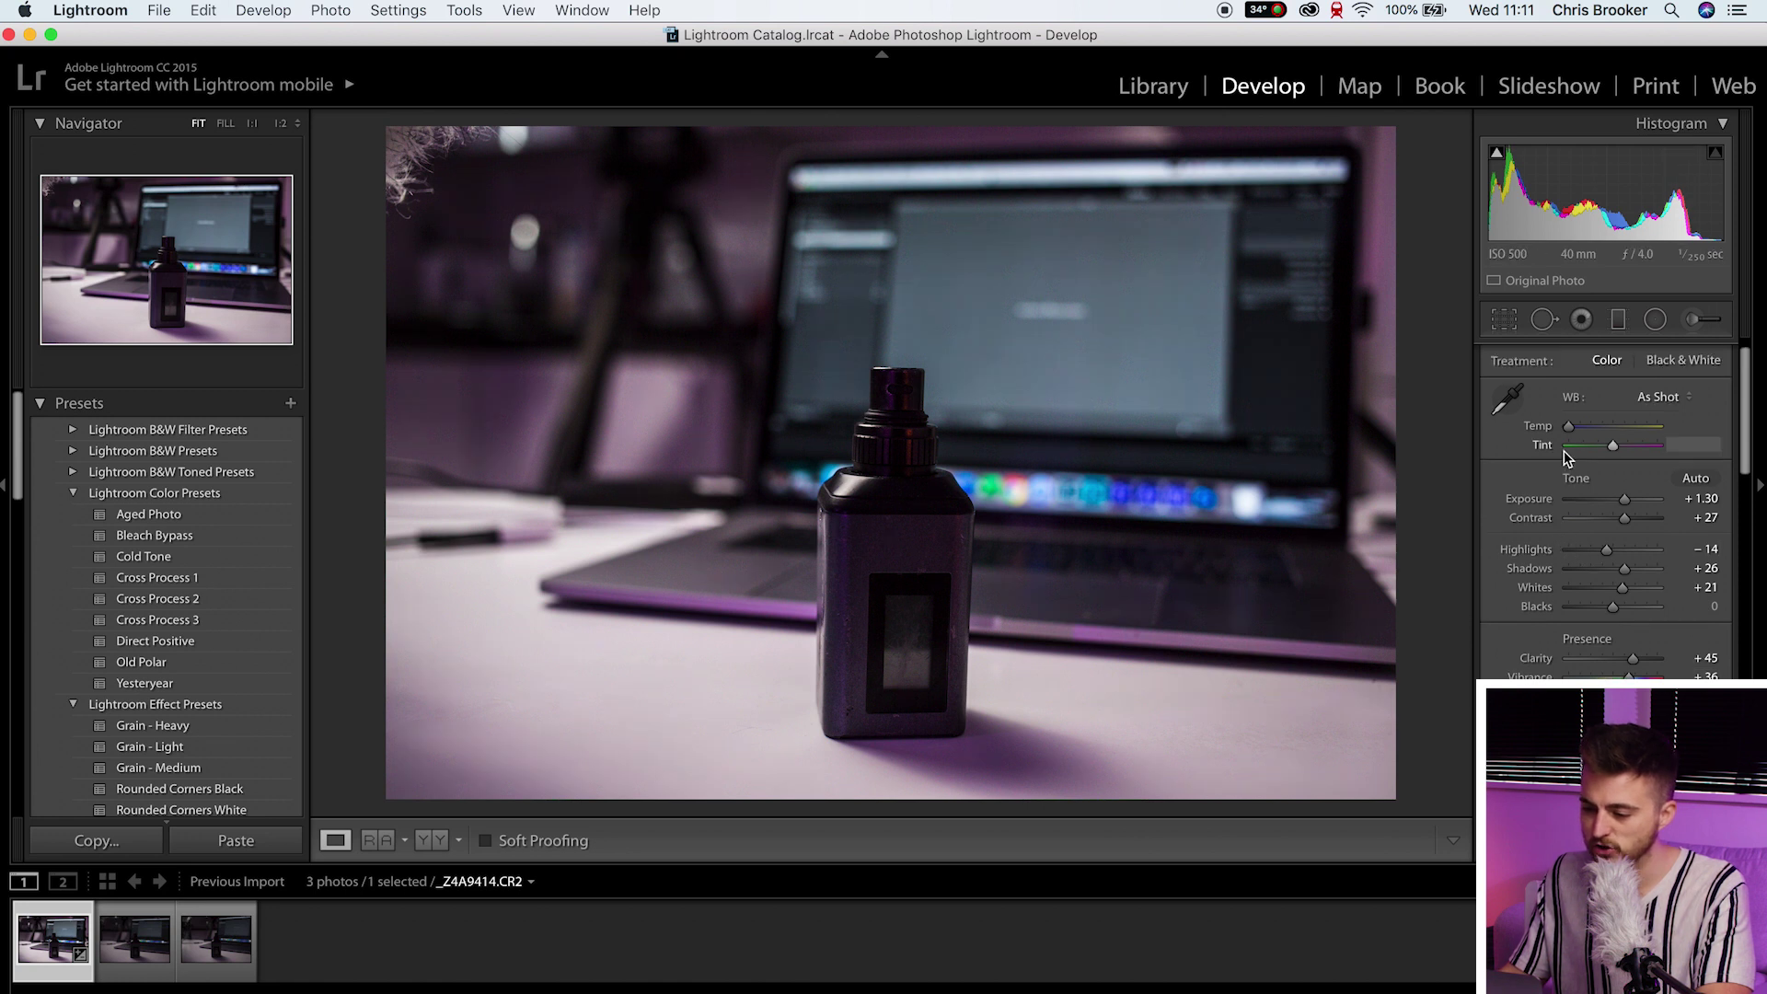
left_click_drag(1568, 426, 1602, 442)
scroll(1606, 479, "down", 5)
Synchronize the edited first photo's settings to the other two photos in the Library, with all setting groups included
left_click(1155, 88)
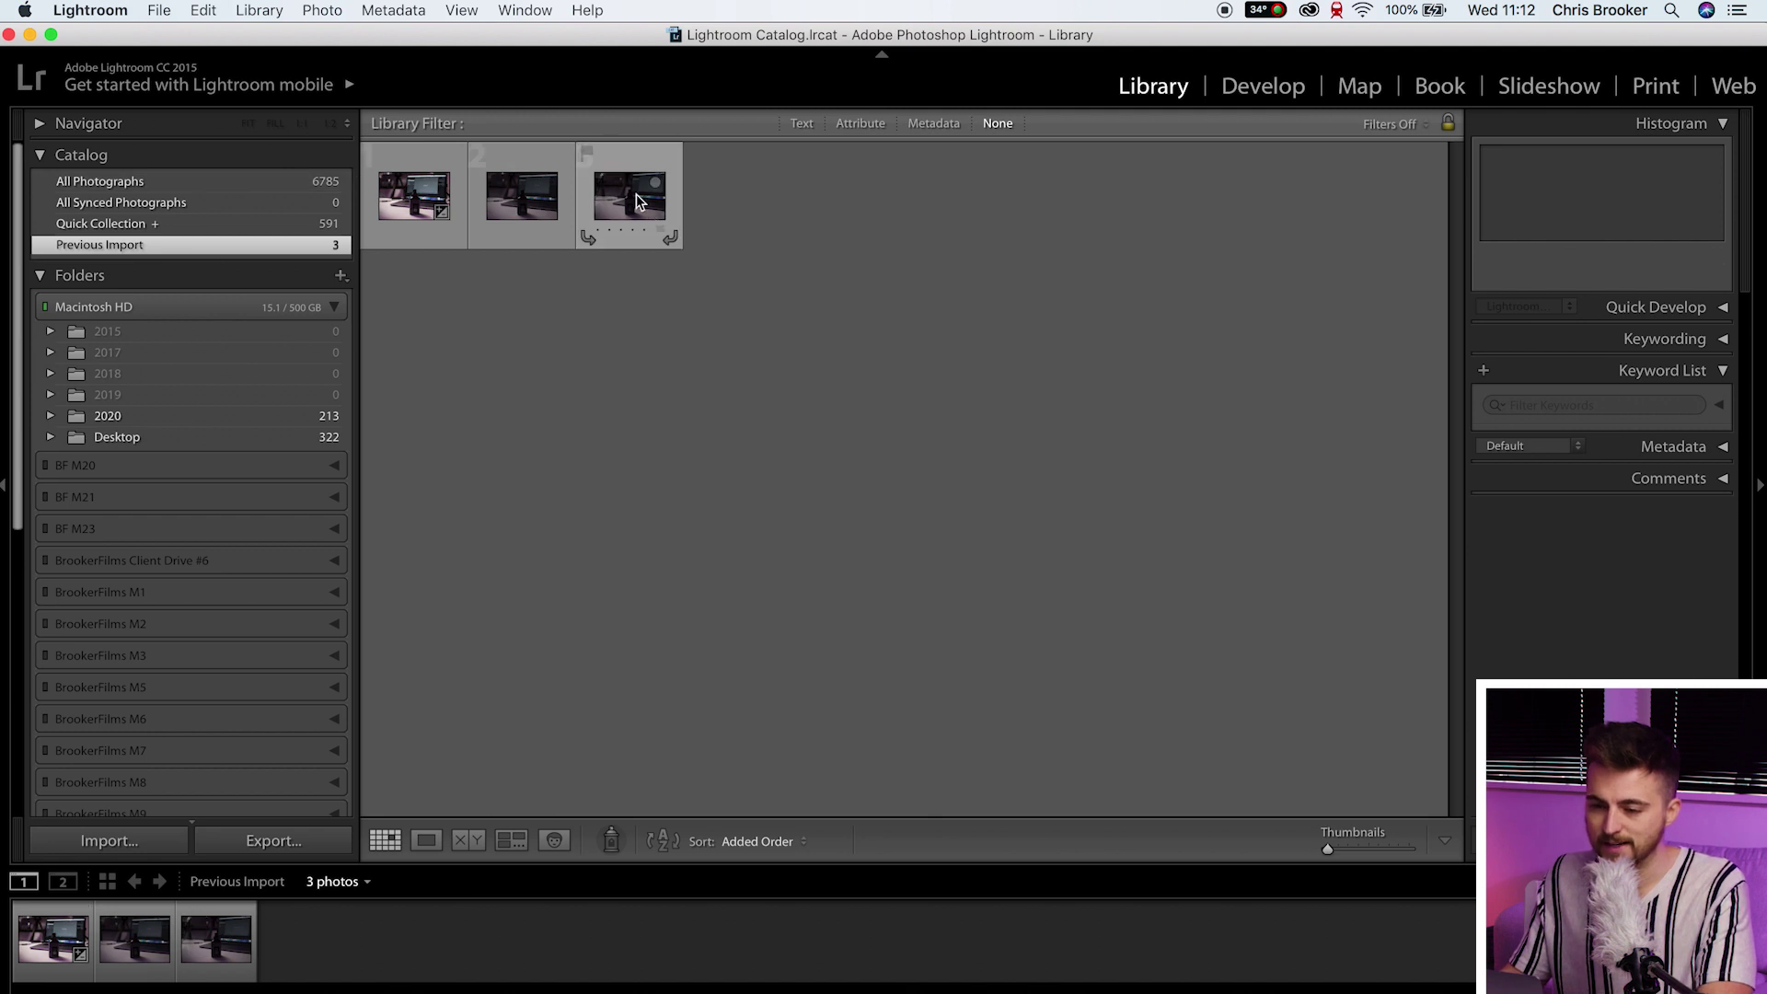
left_click(617, 219)
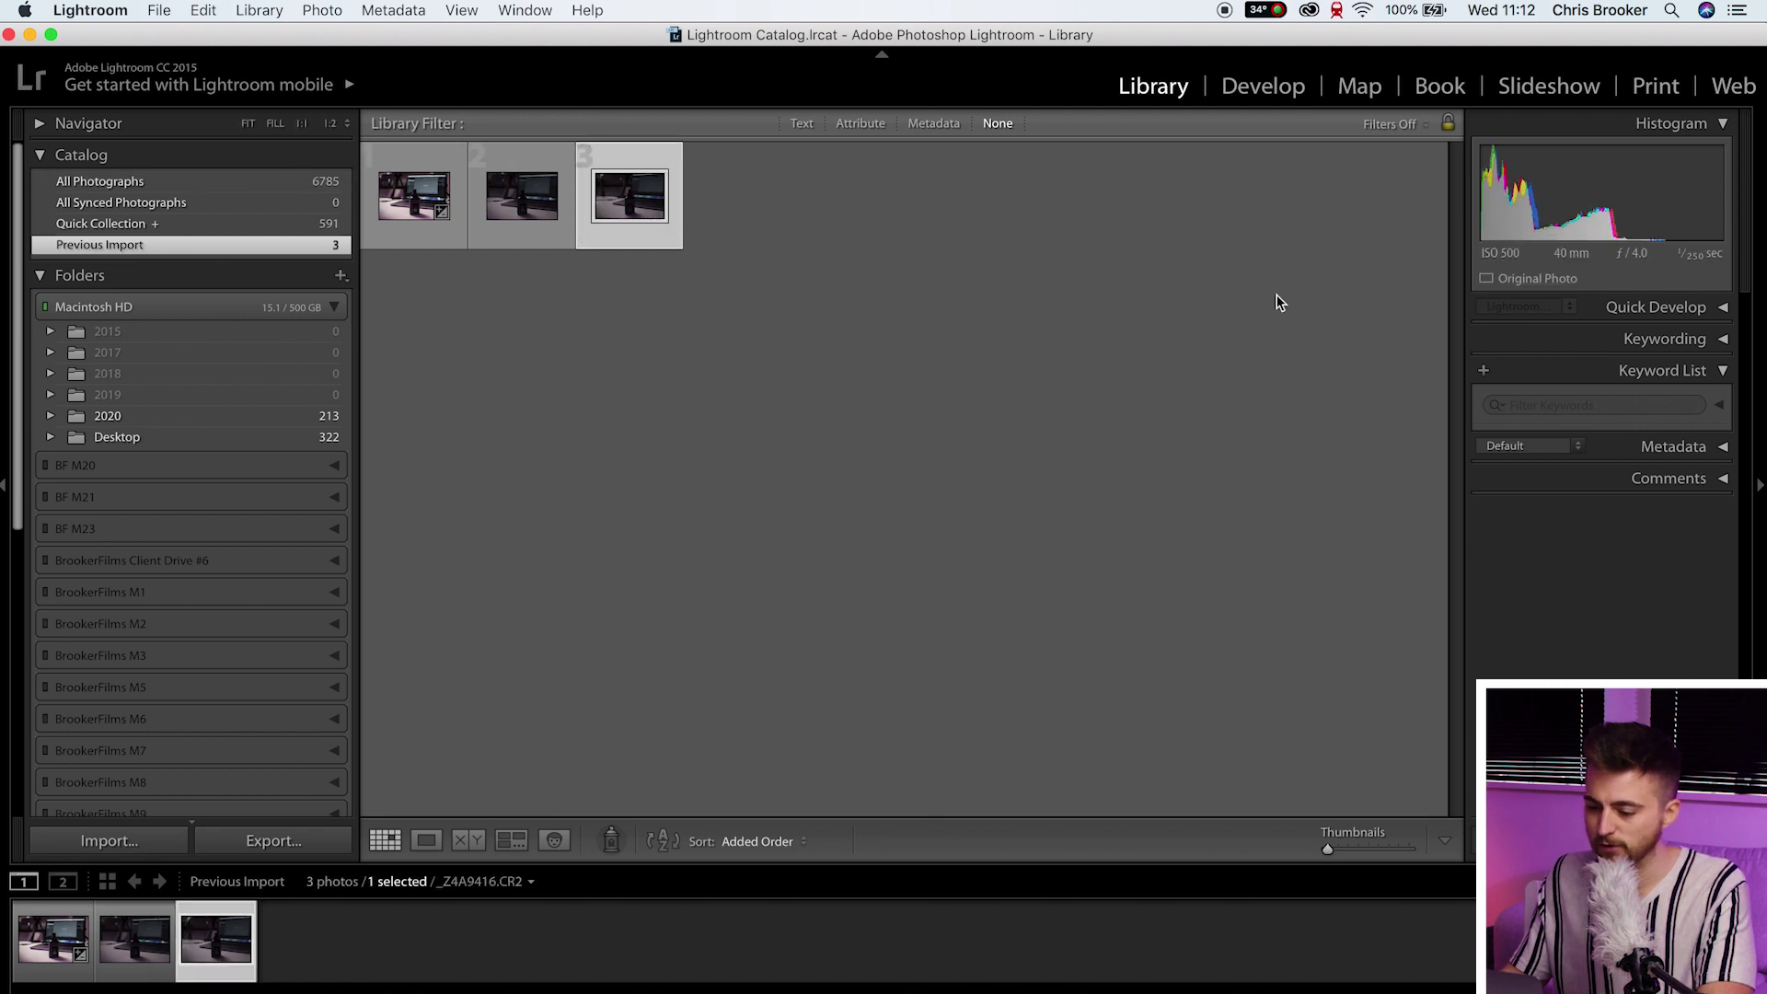
left_click(430, 210, "shift")
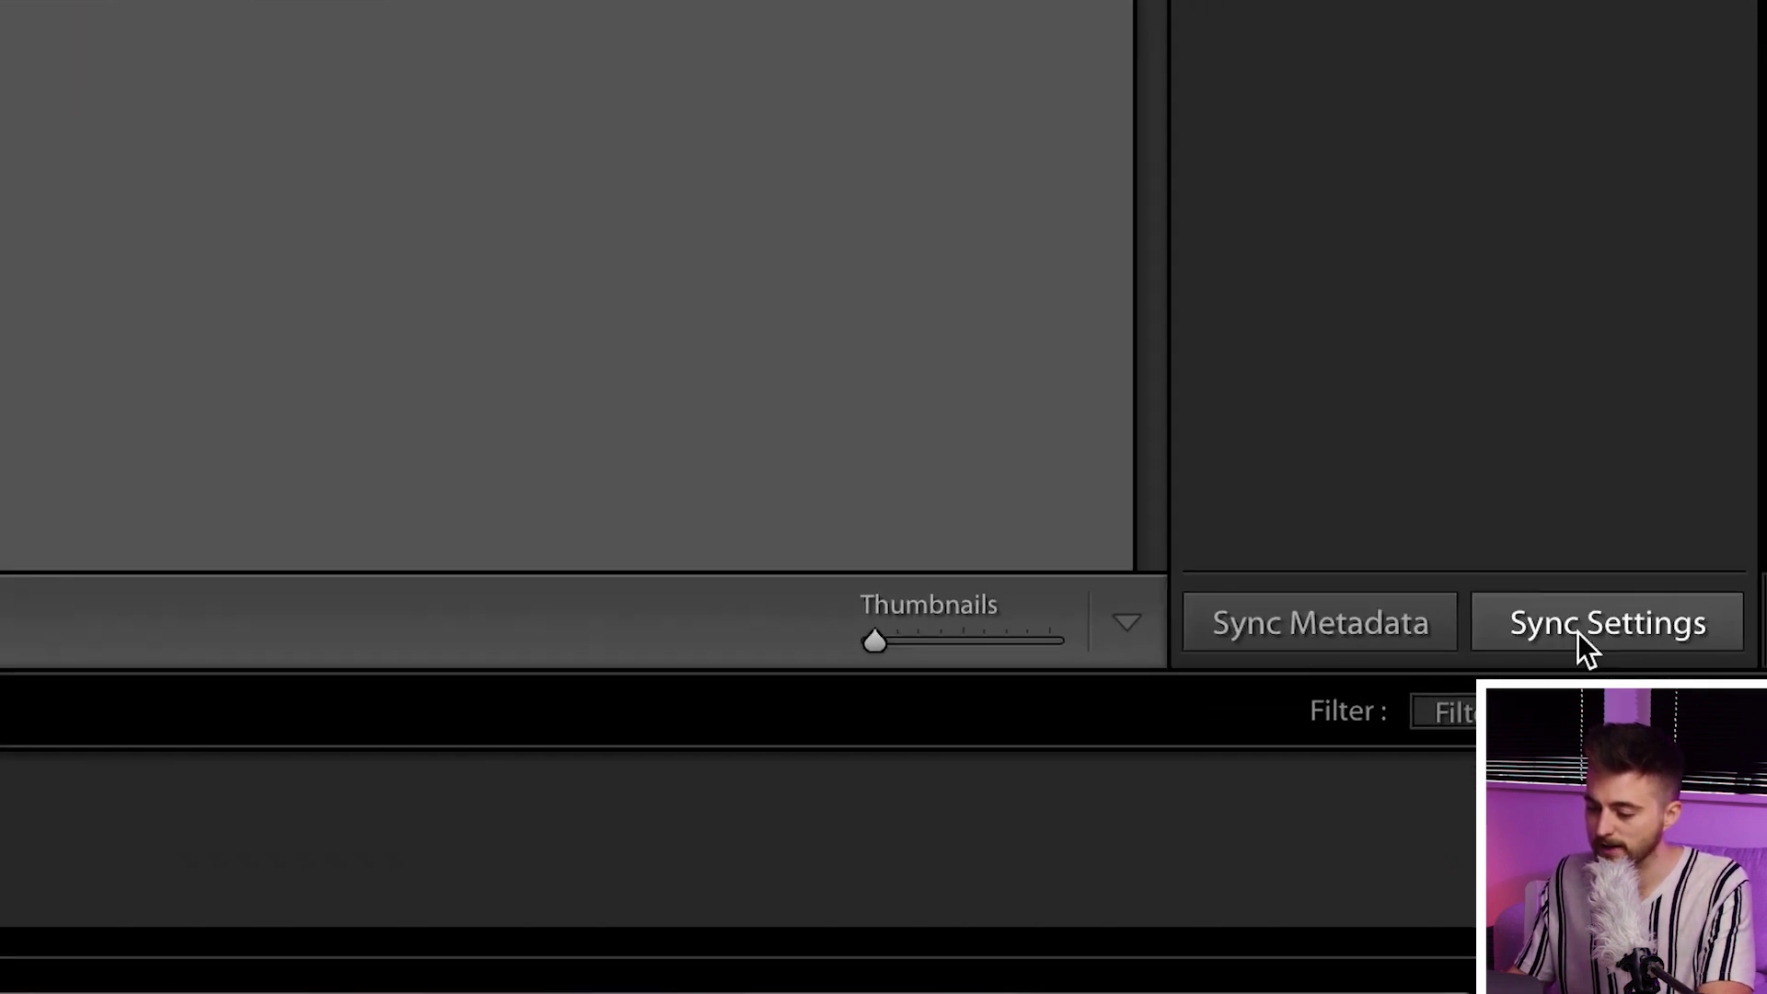
left_click(1575, 632)
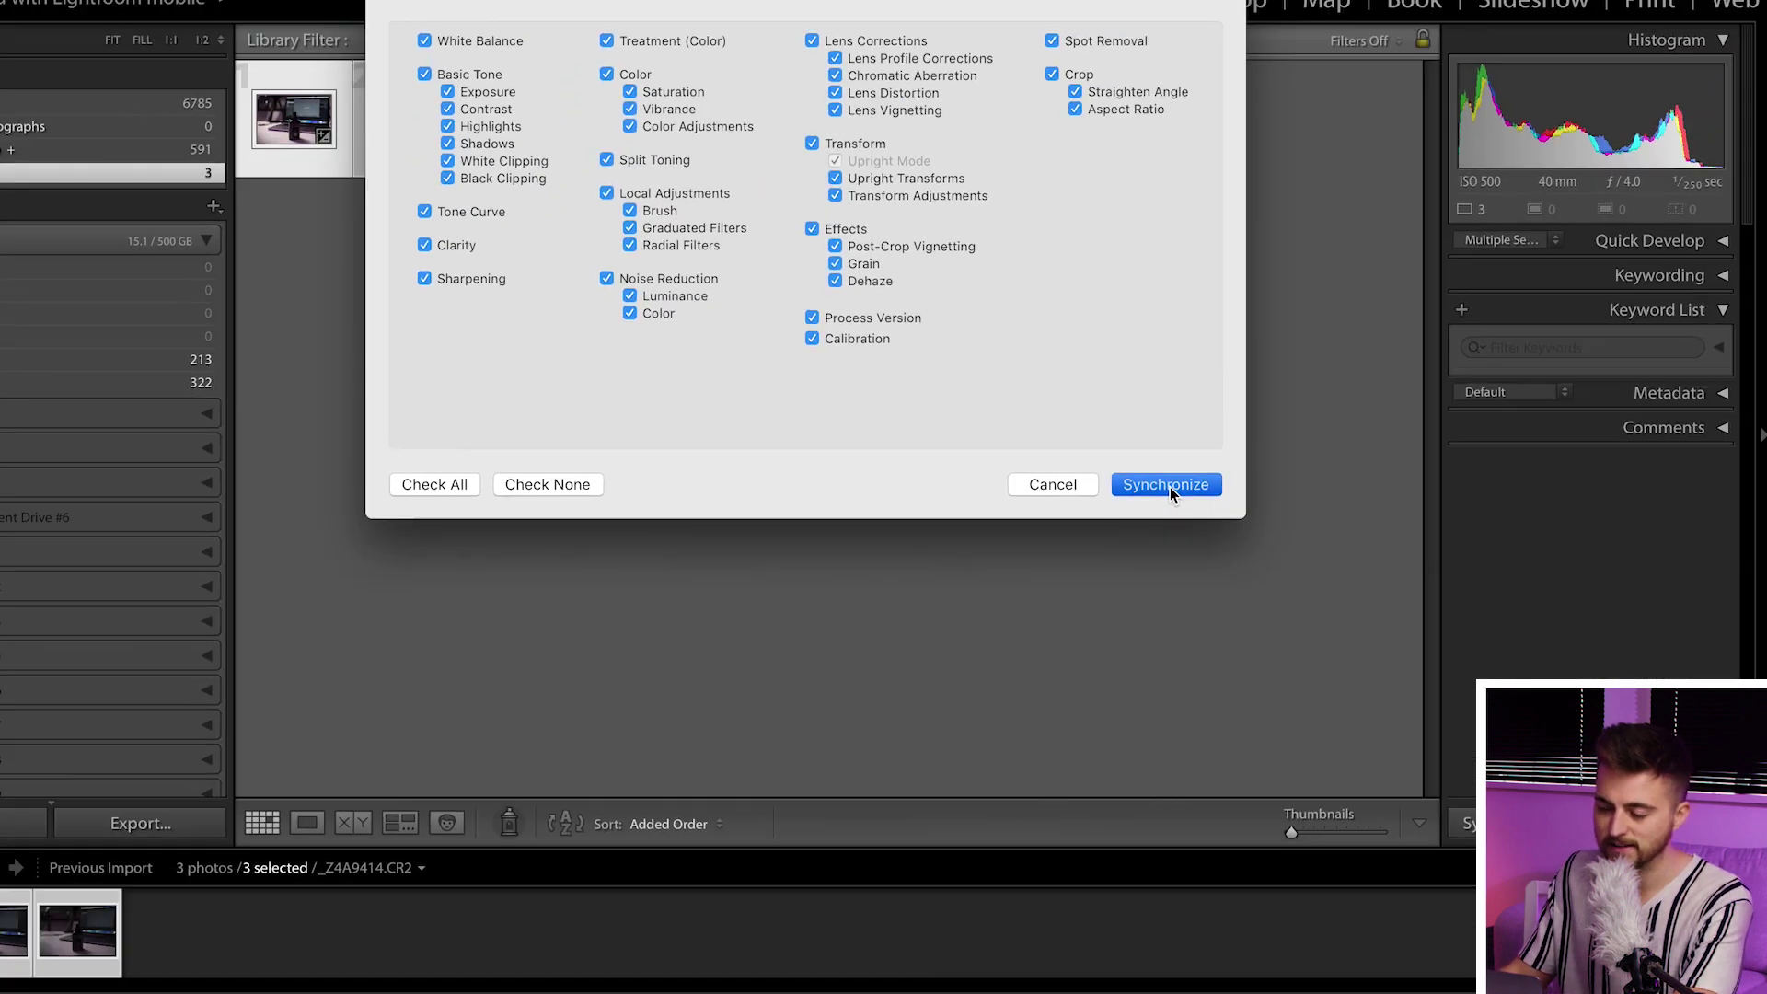
left_click(885, 209)
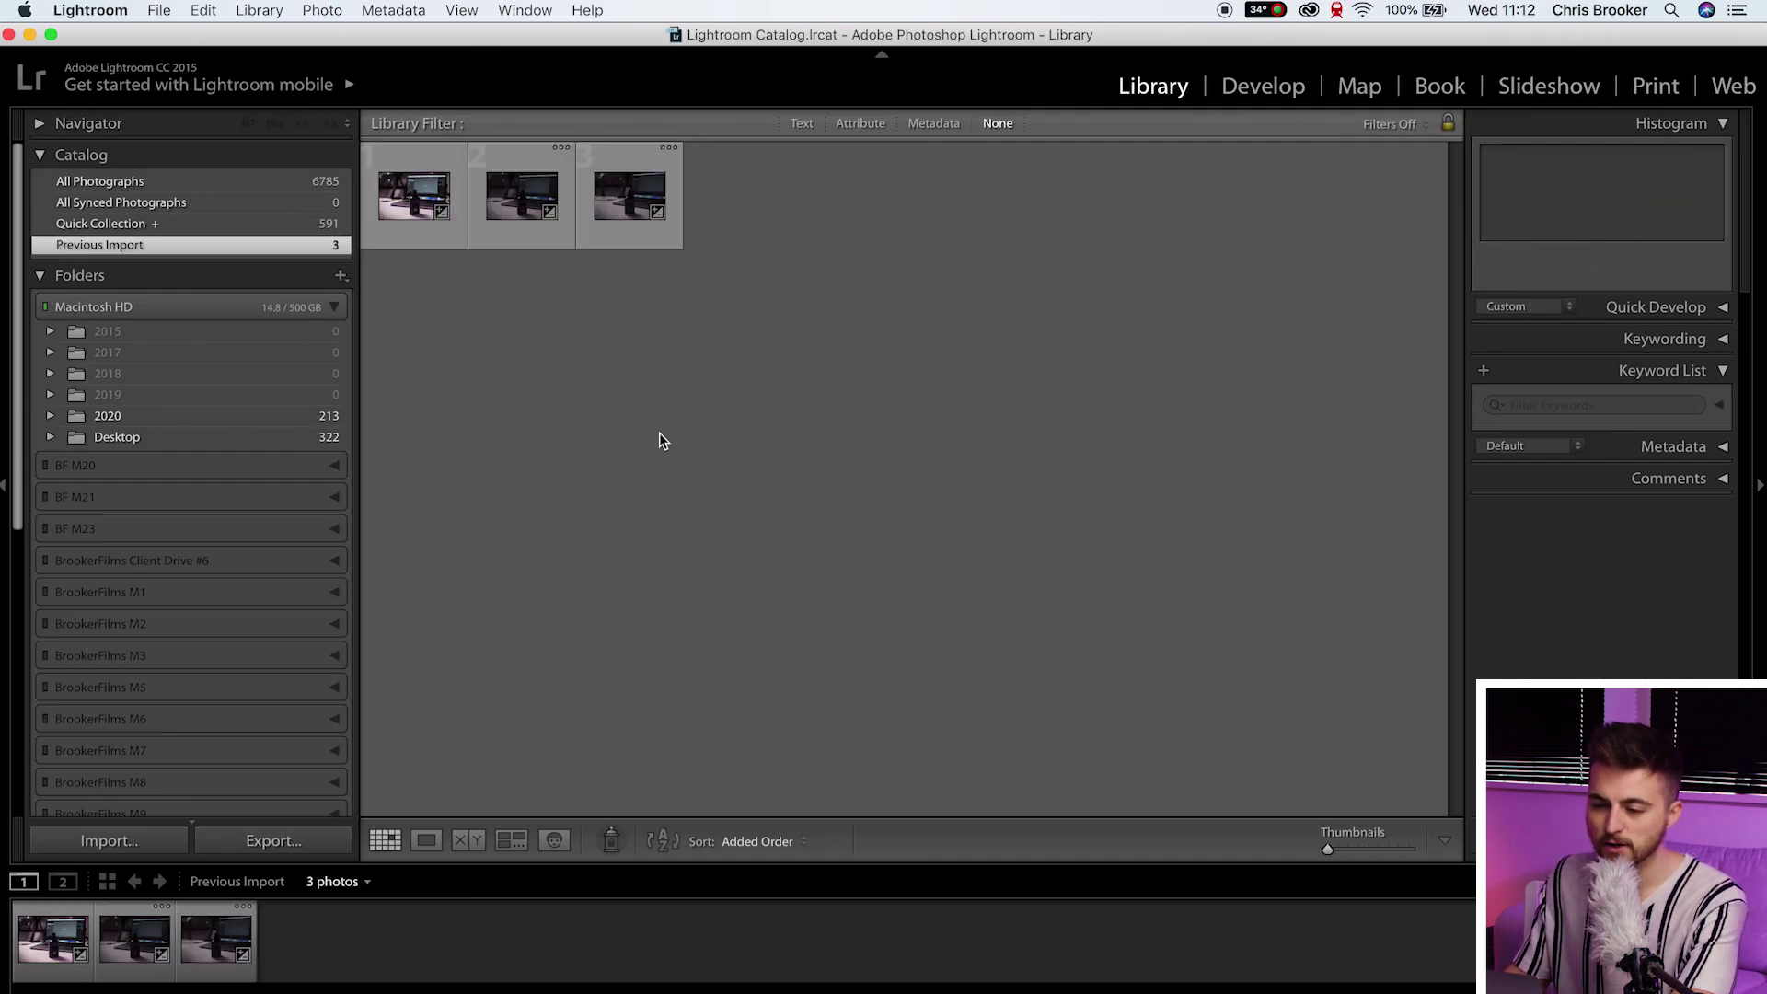
Export all three photos to a new folder named Stills on the Desktop
left_click(386, 189)
key("super+a")
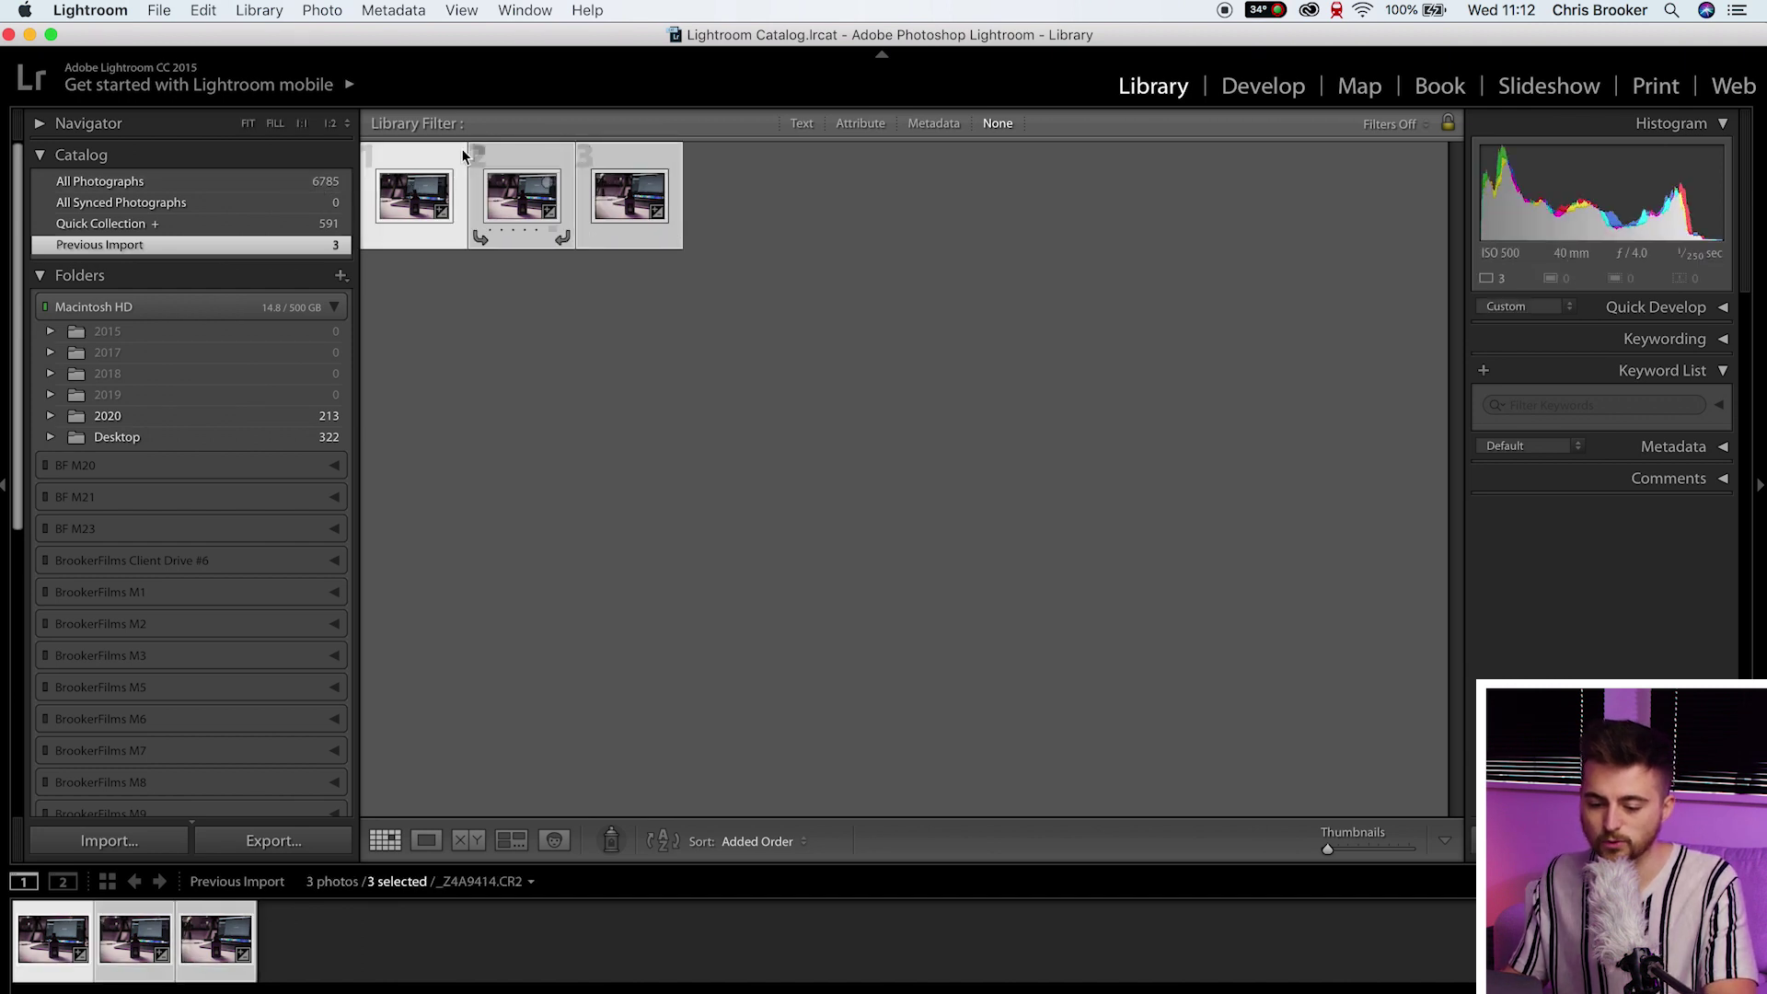
left_click(258, 847)
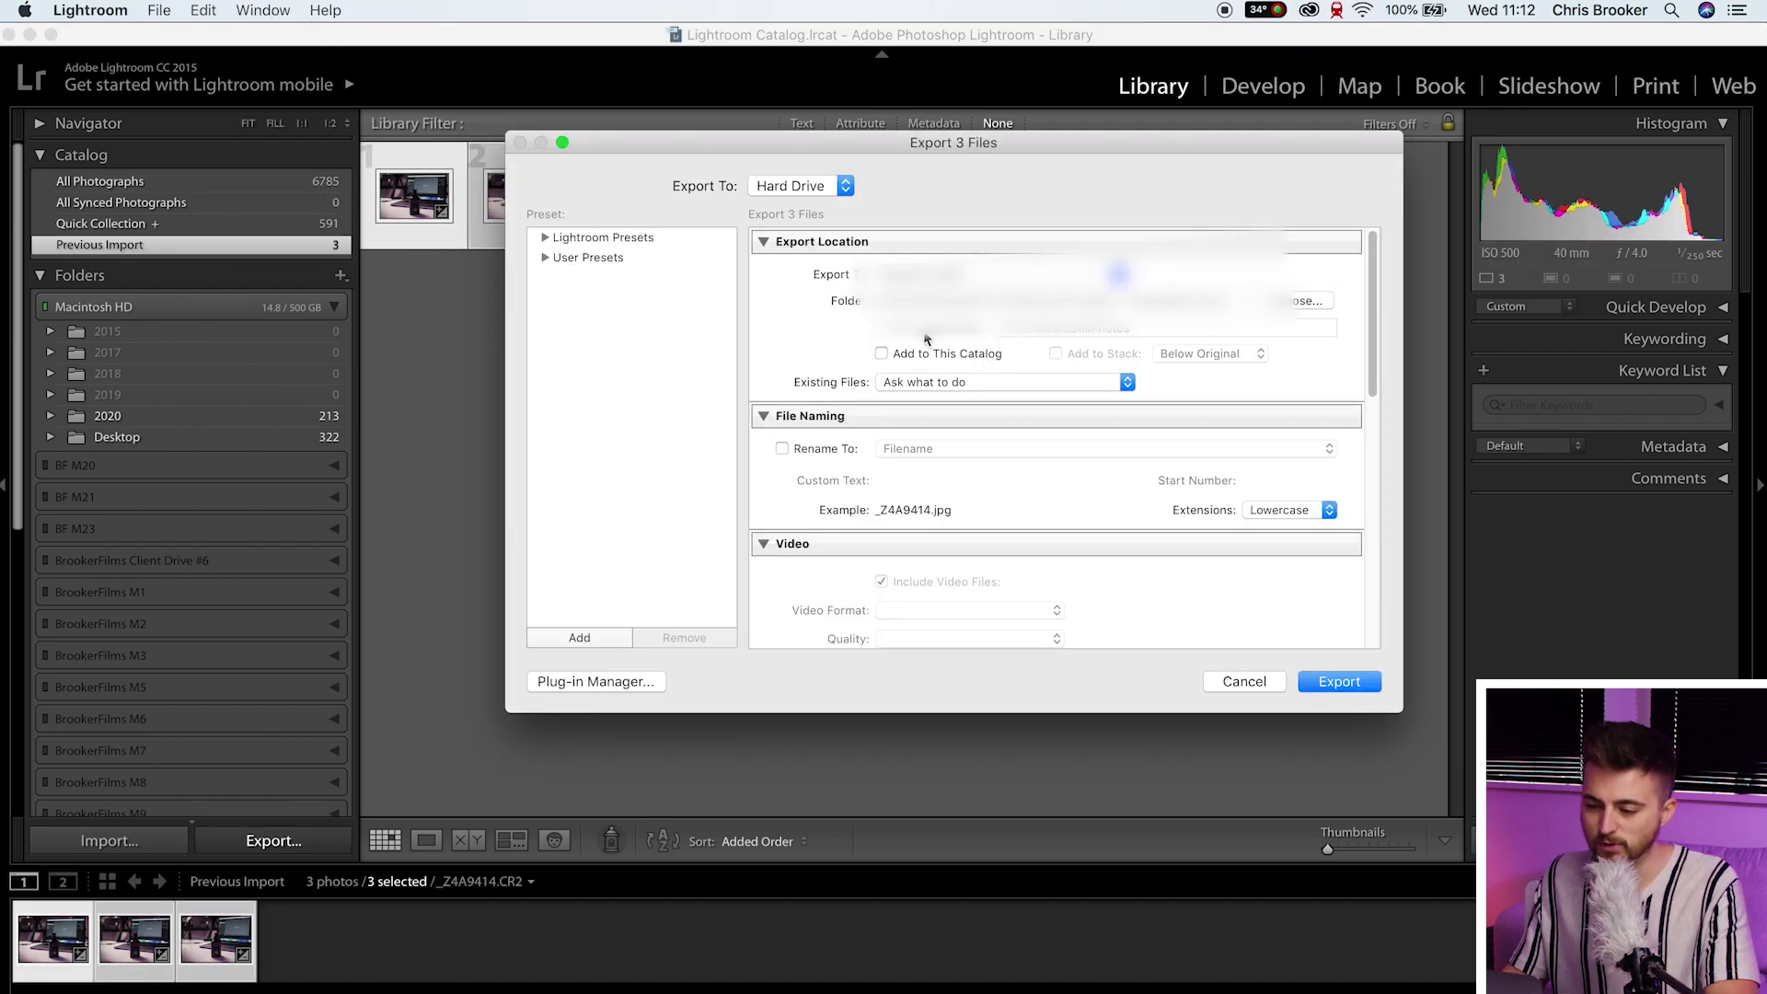
left_click(1301, 301)
left_click(633, 665)
type("Sti")
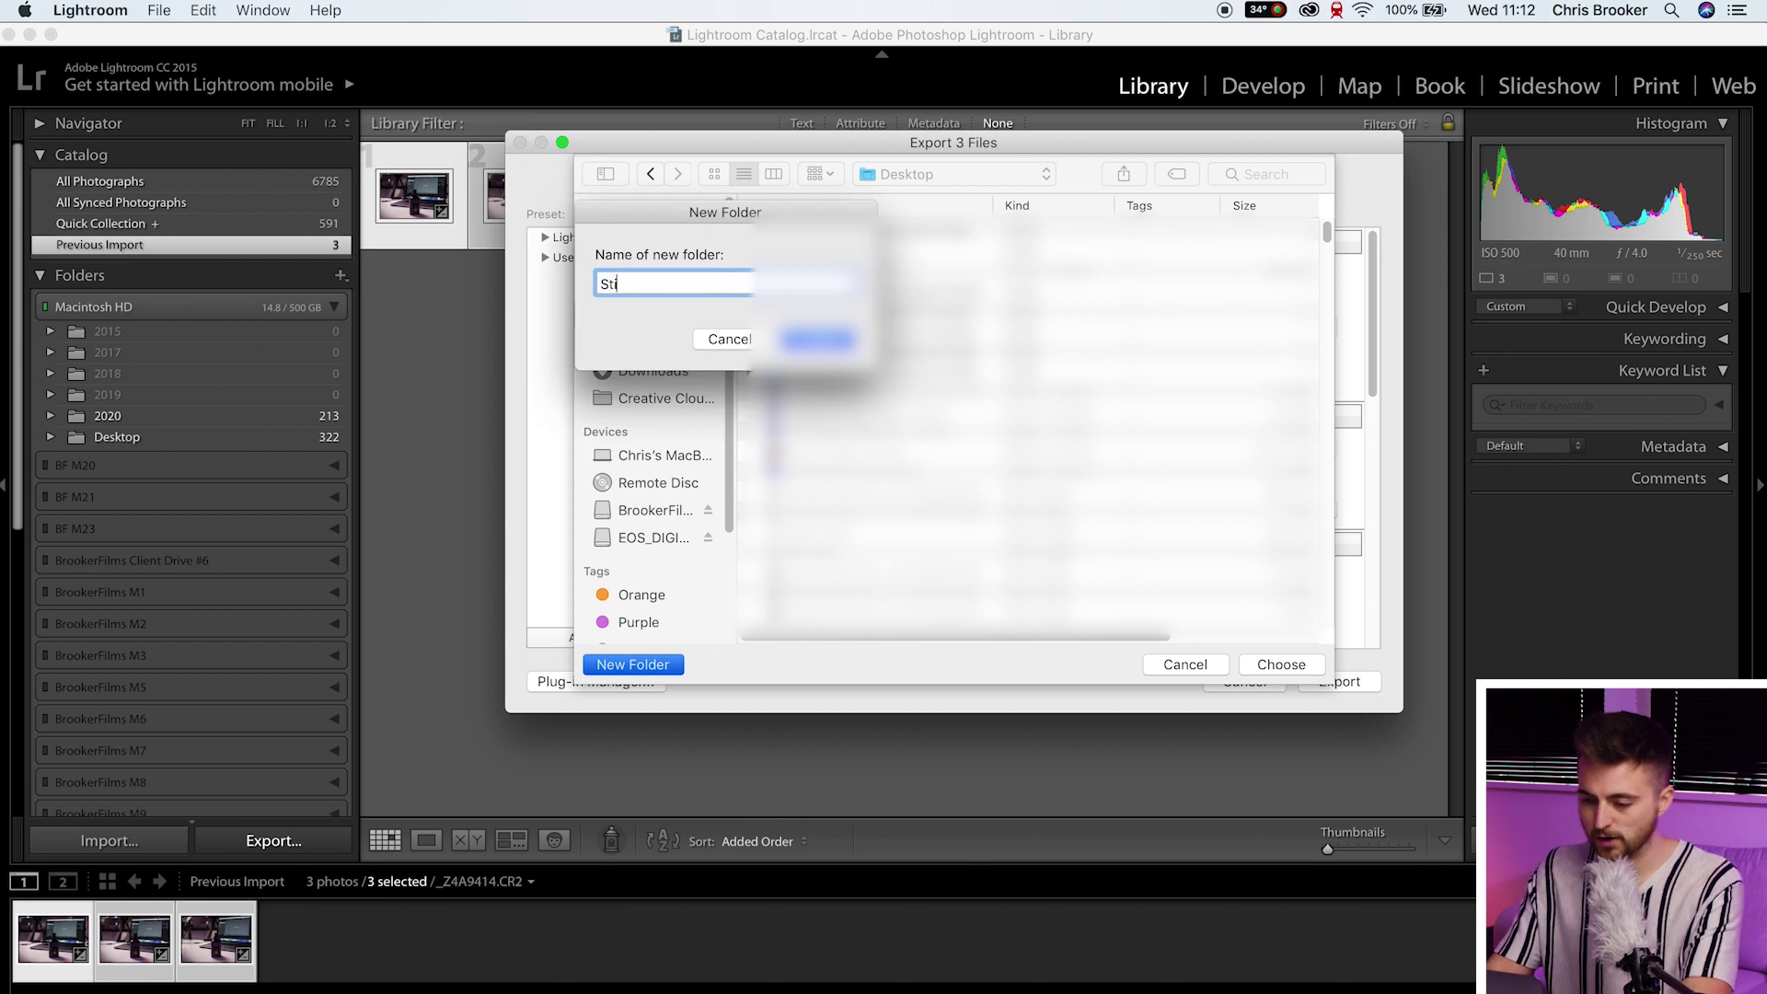
type("lls")
key("Return")
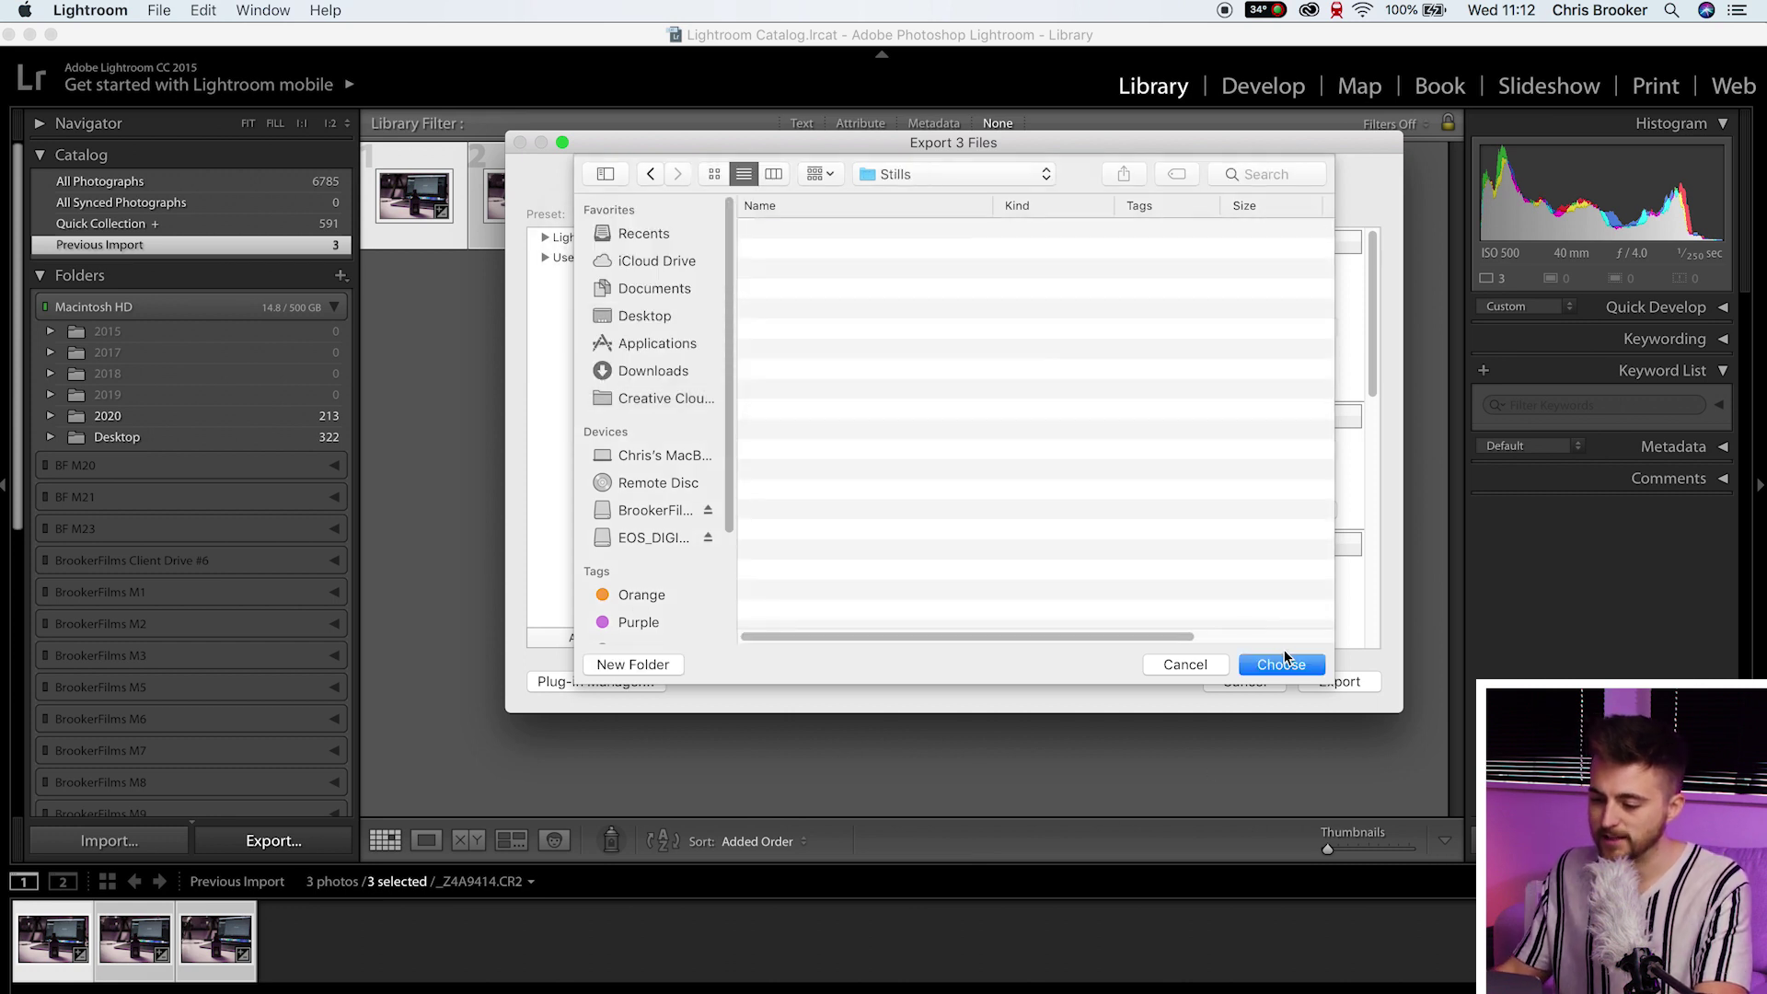
left_click(1292, 666)
left_click(1318, 685)
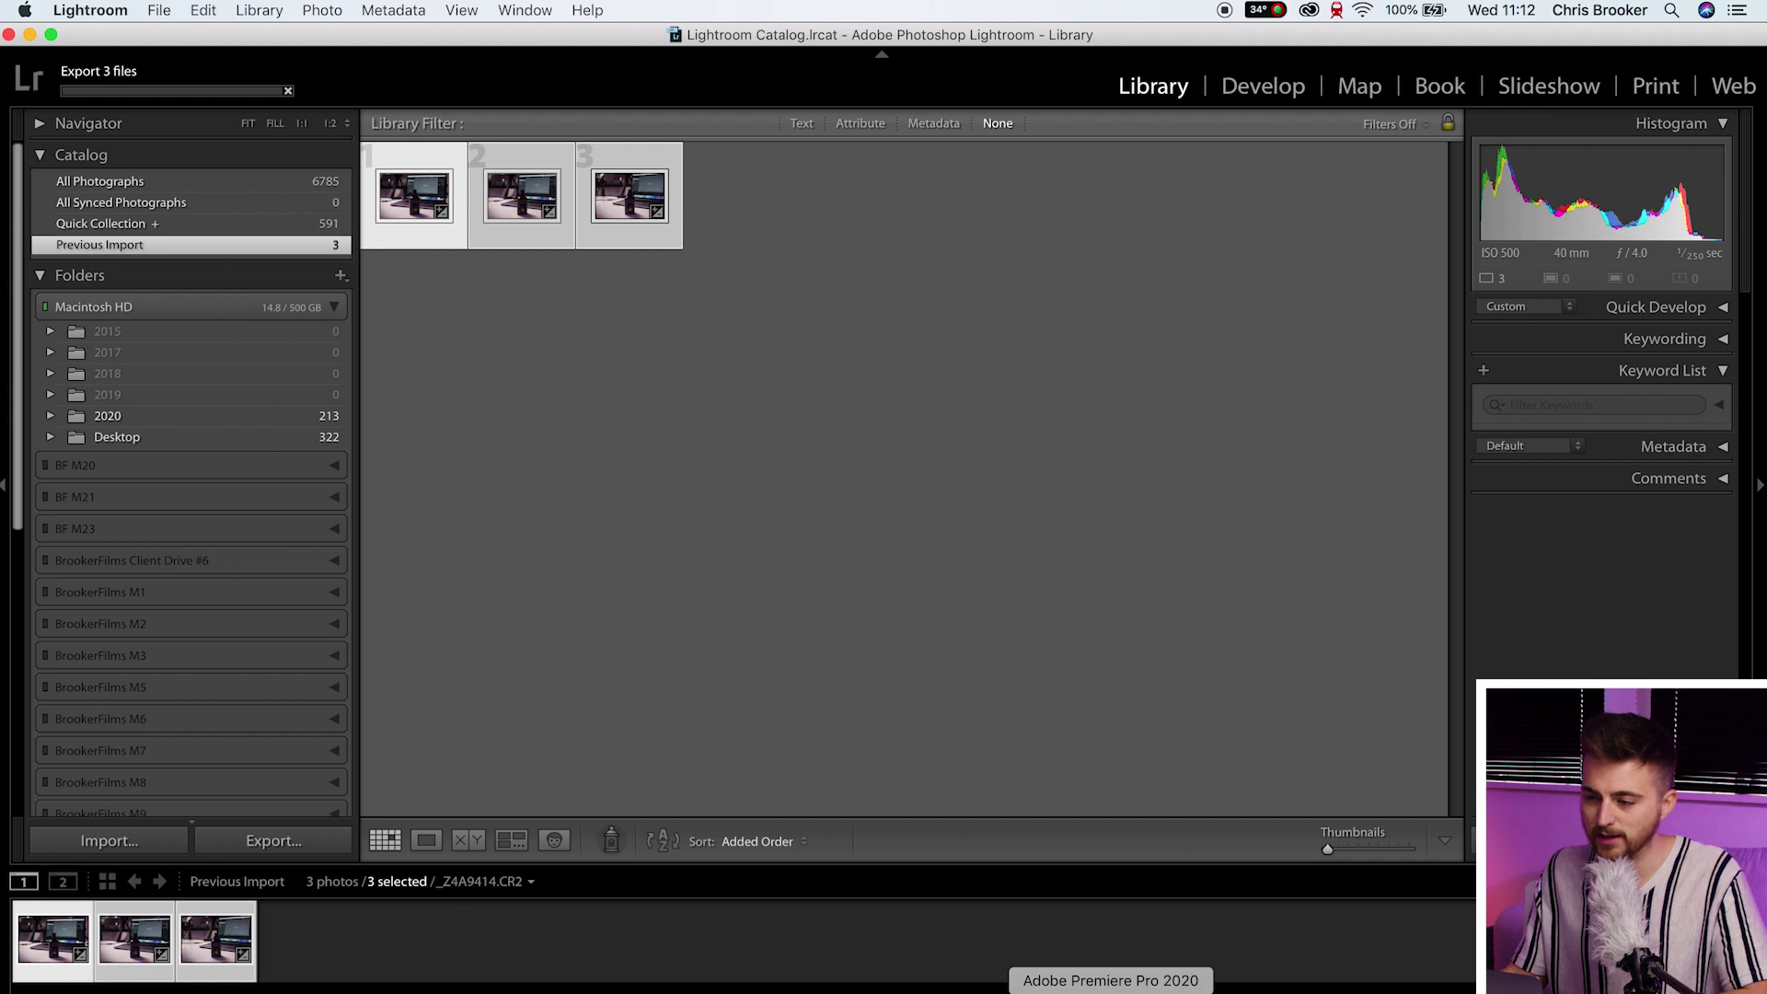
Switch to Premiere Pro, import the three JPEGs from the Stills folder and place them on V1 at the start of Sequence 04
left_click(1111, 992)
left_click(184, 885)
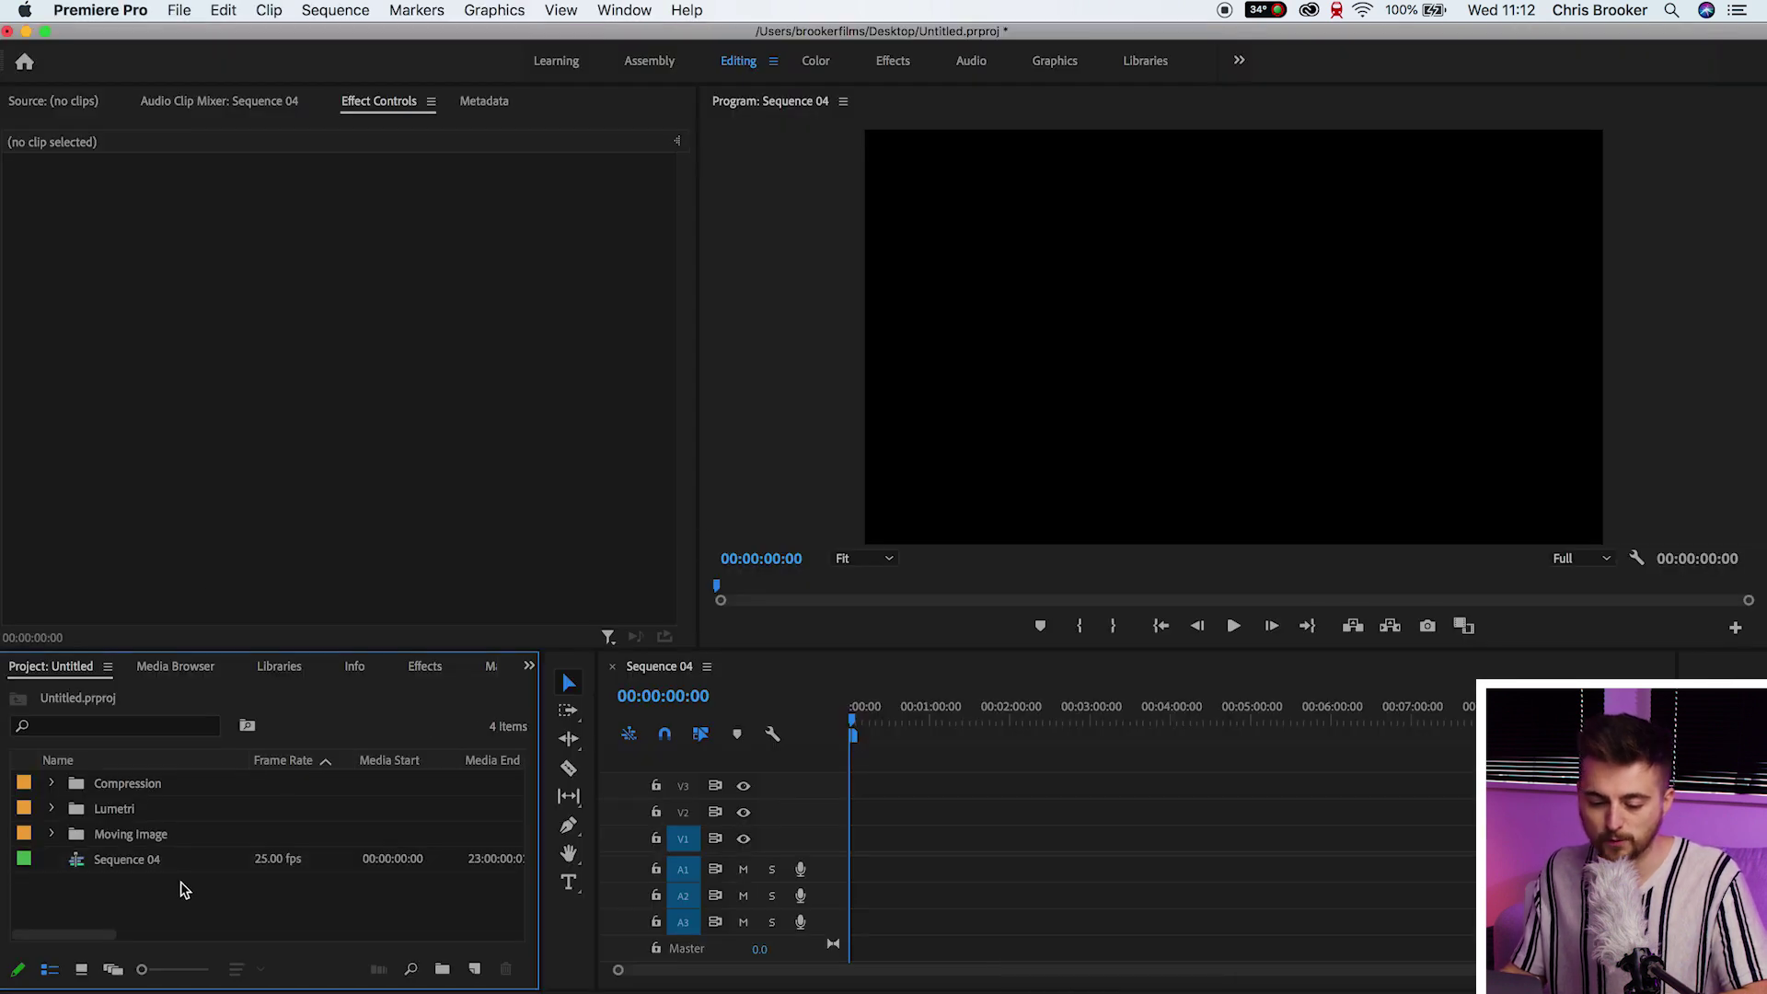
key("super+alt+space")
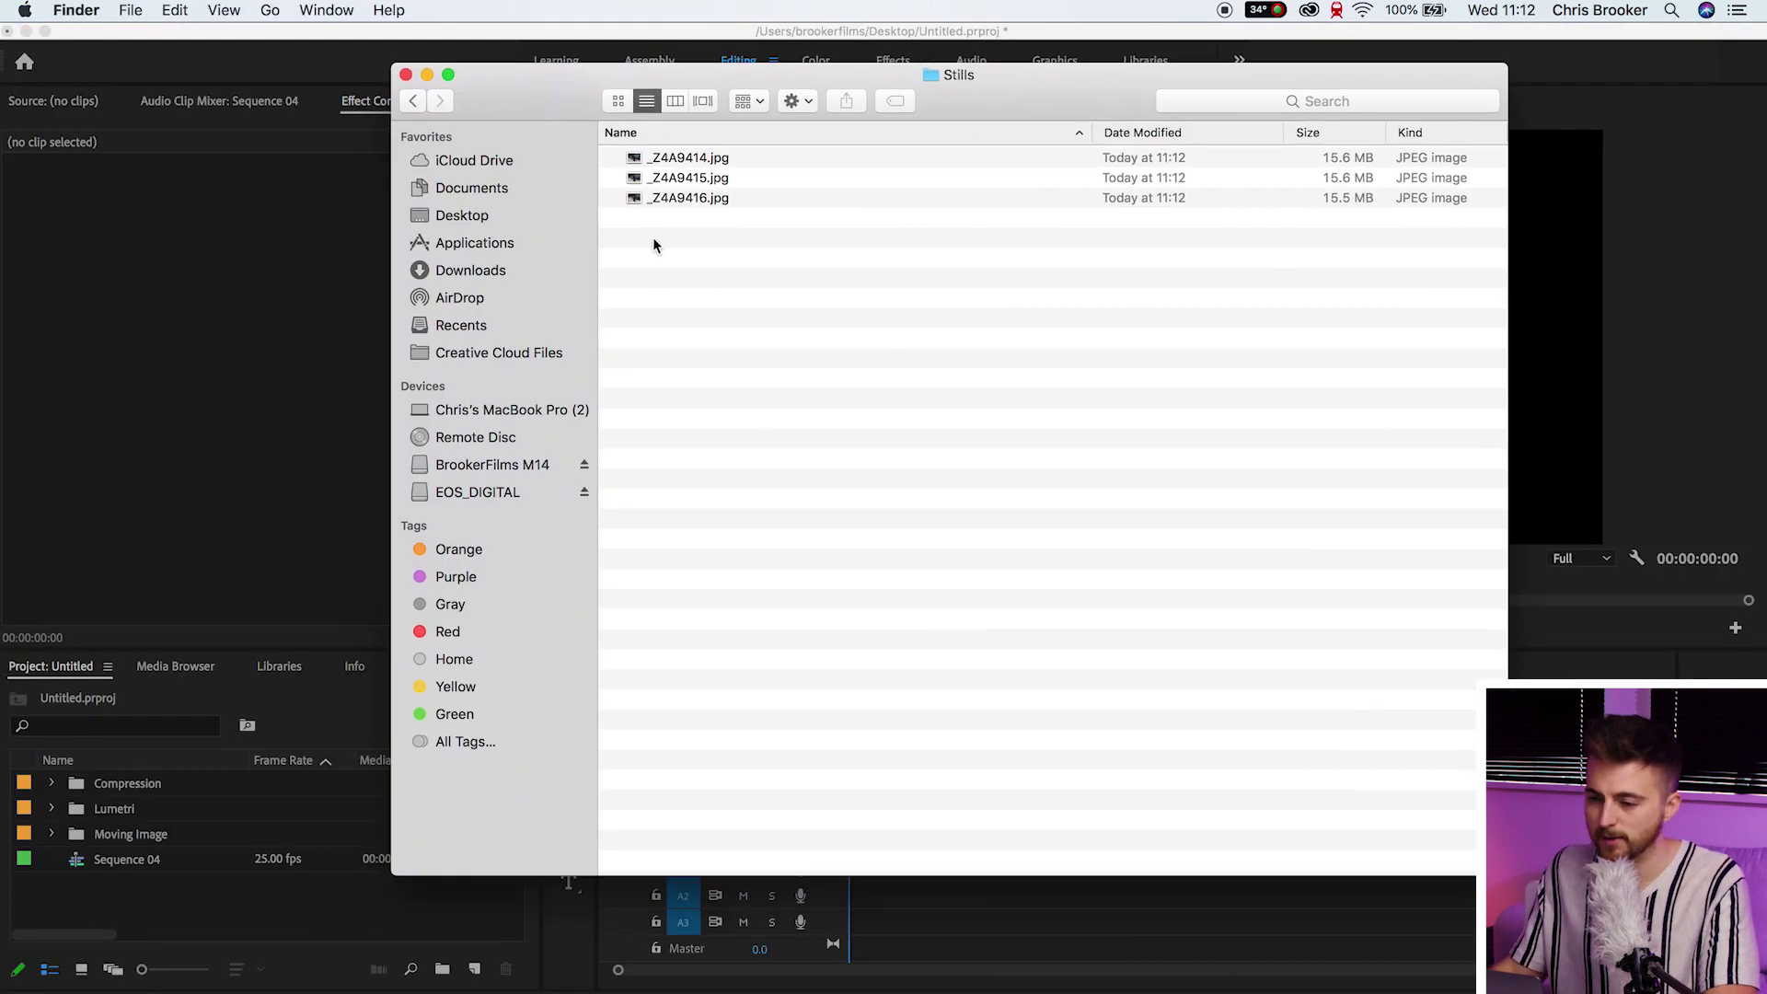
left_click_drag(732, 276, 281, 895)
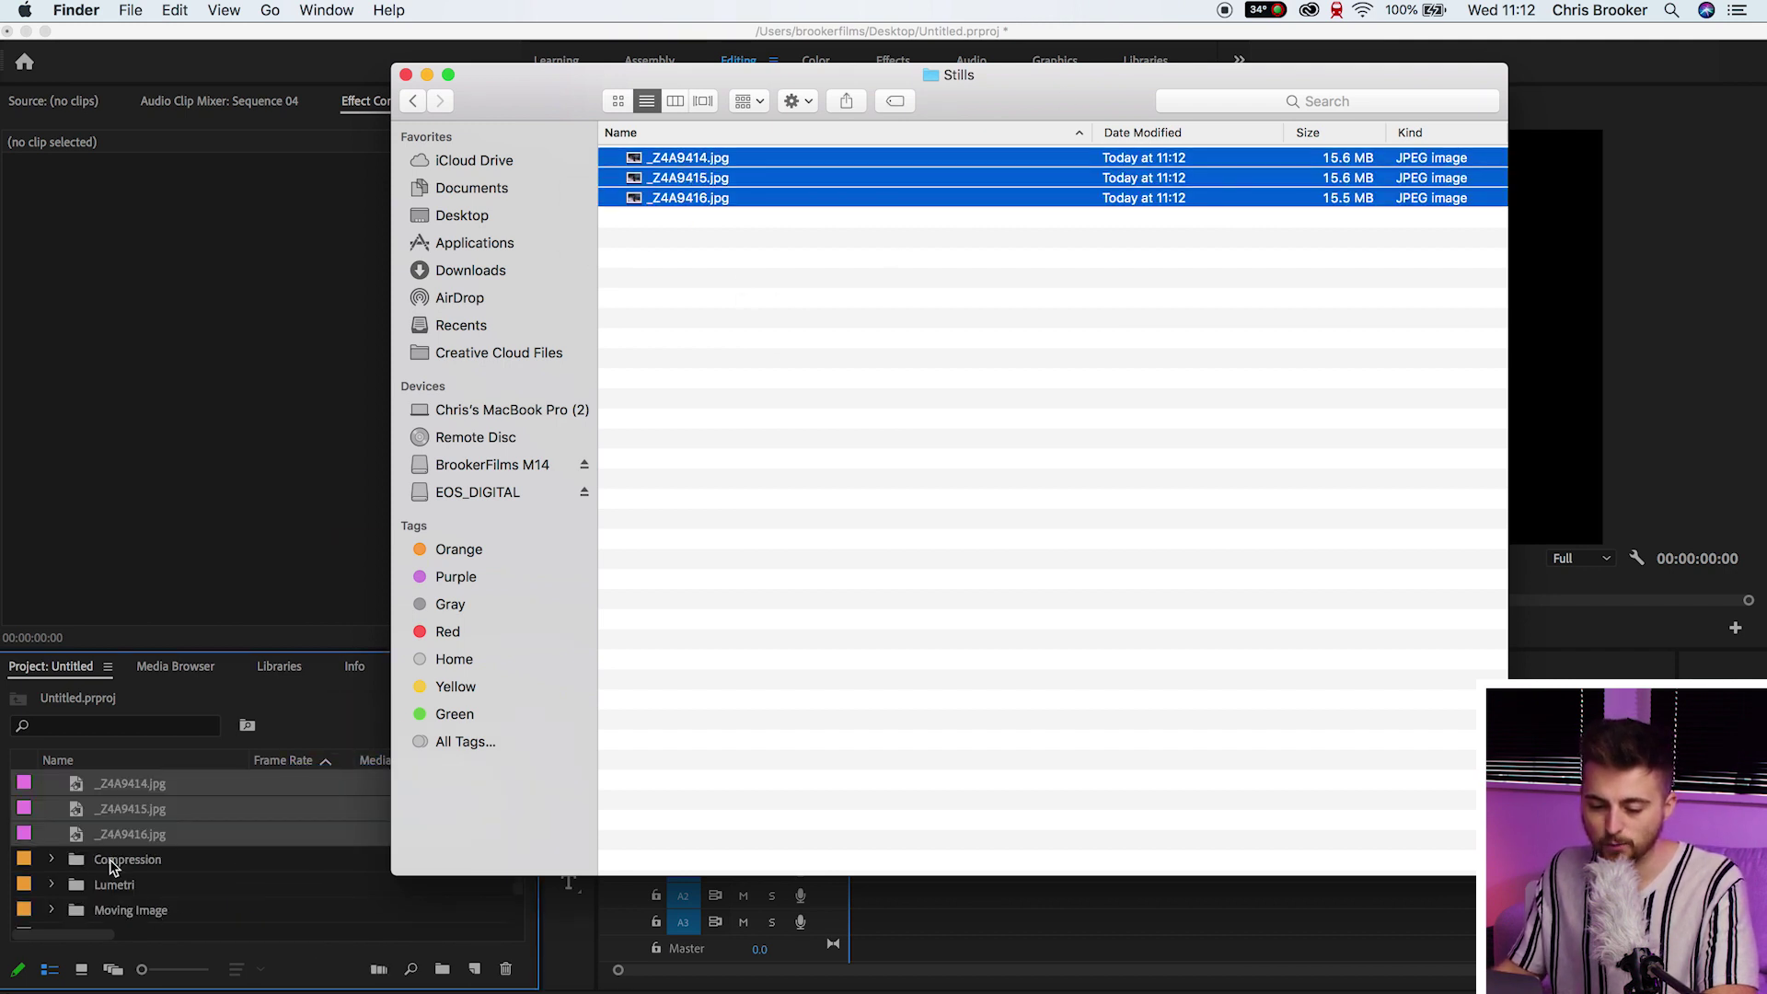
left_click(105, 847)
left_click_drag(124, 839, 858, 837)
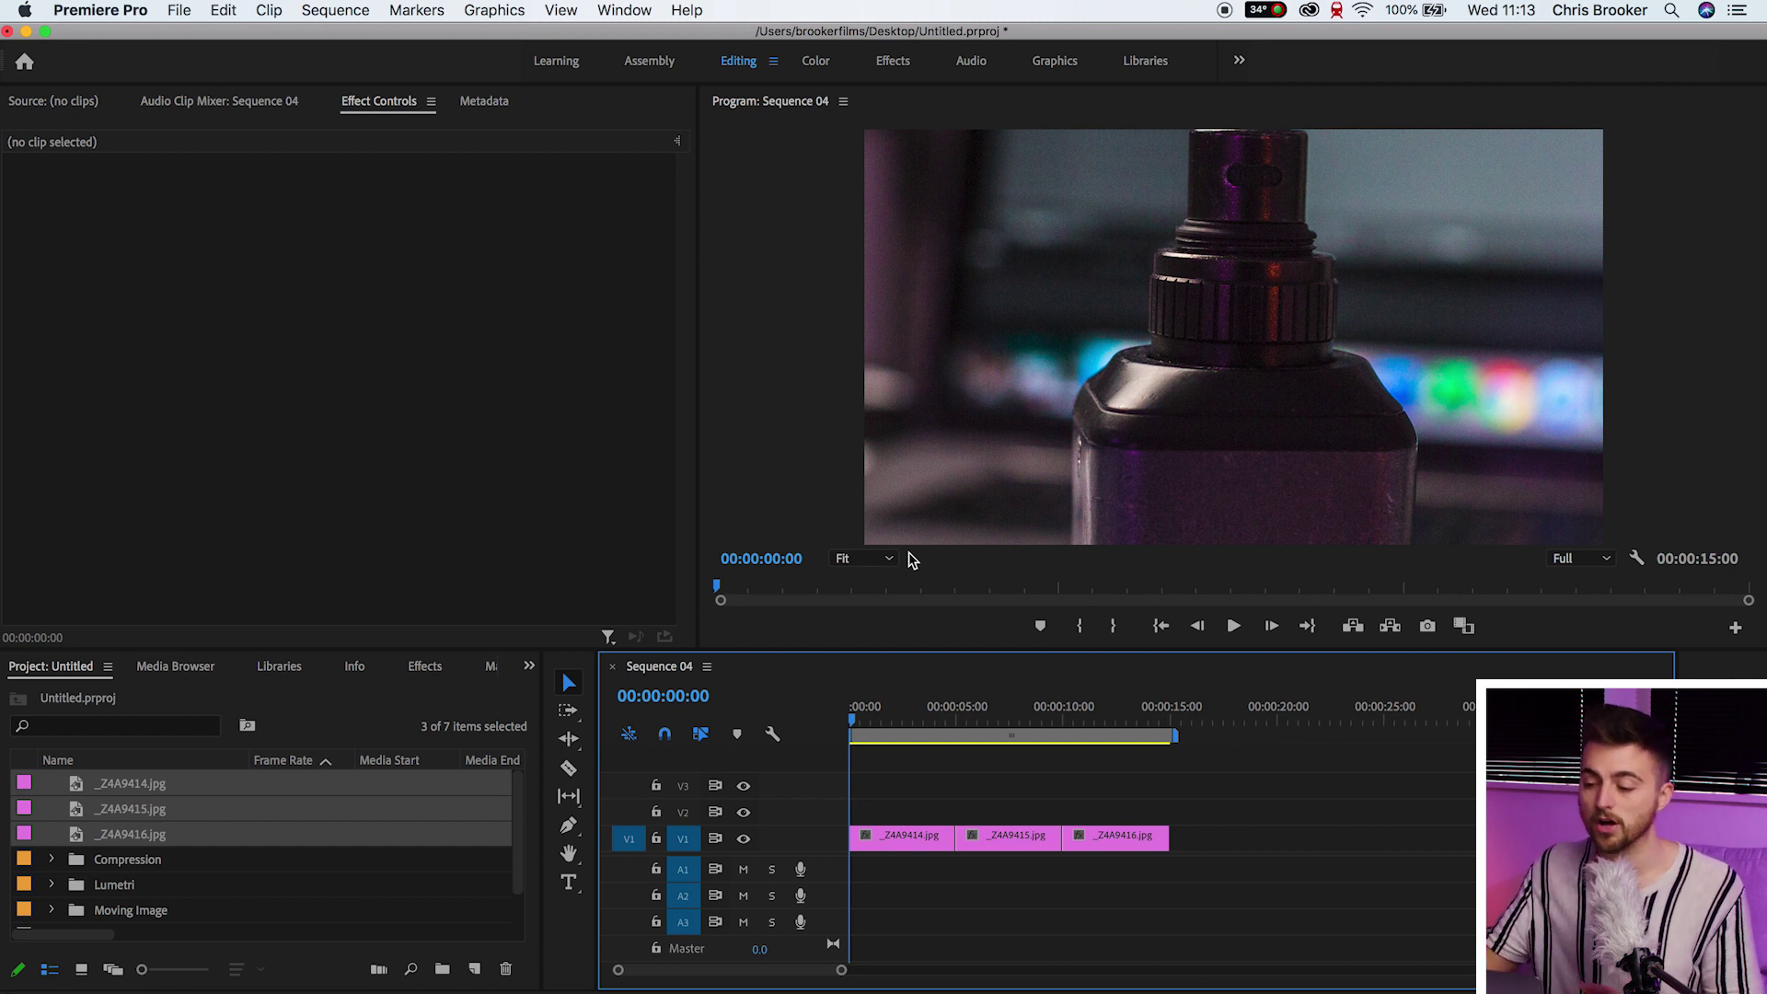
Set the first still's Scale to 34 and its vertical Position to 448
left_click(889, 840)
left_click_drag(357, 235, 296, 236)
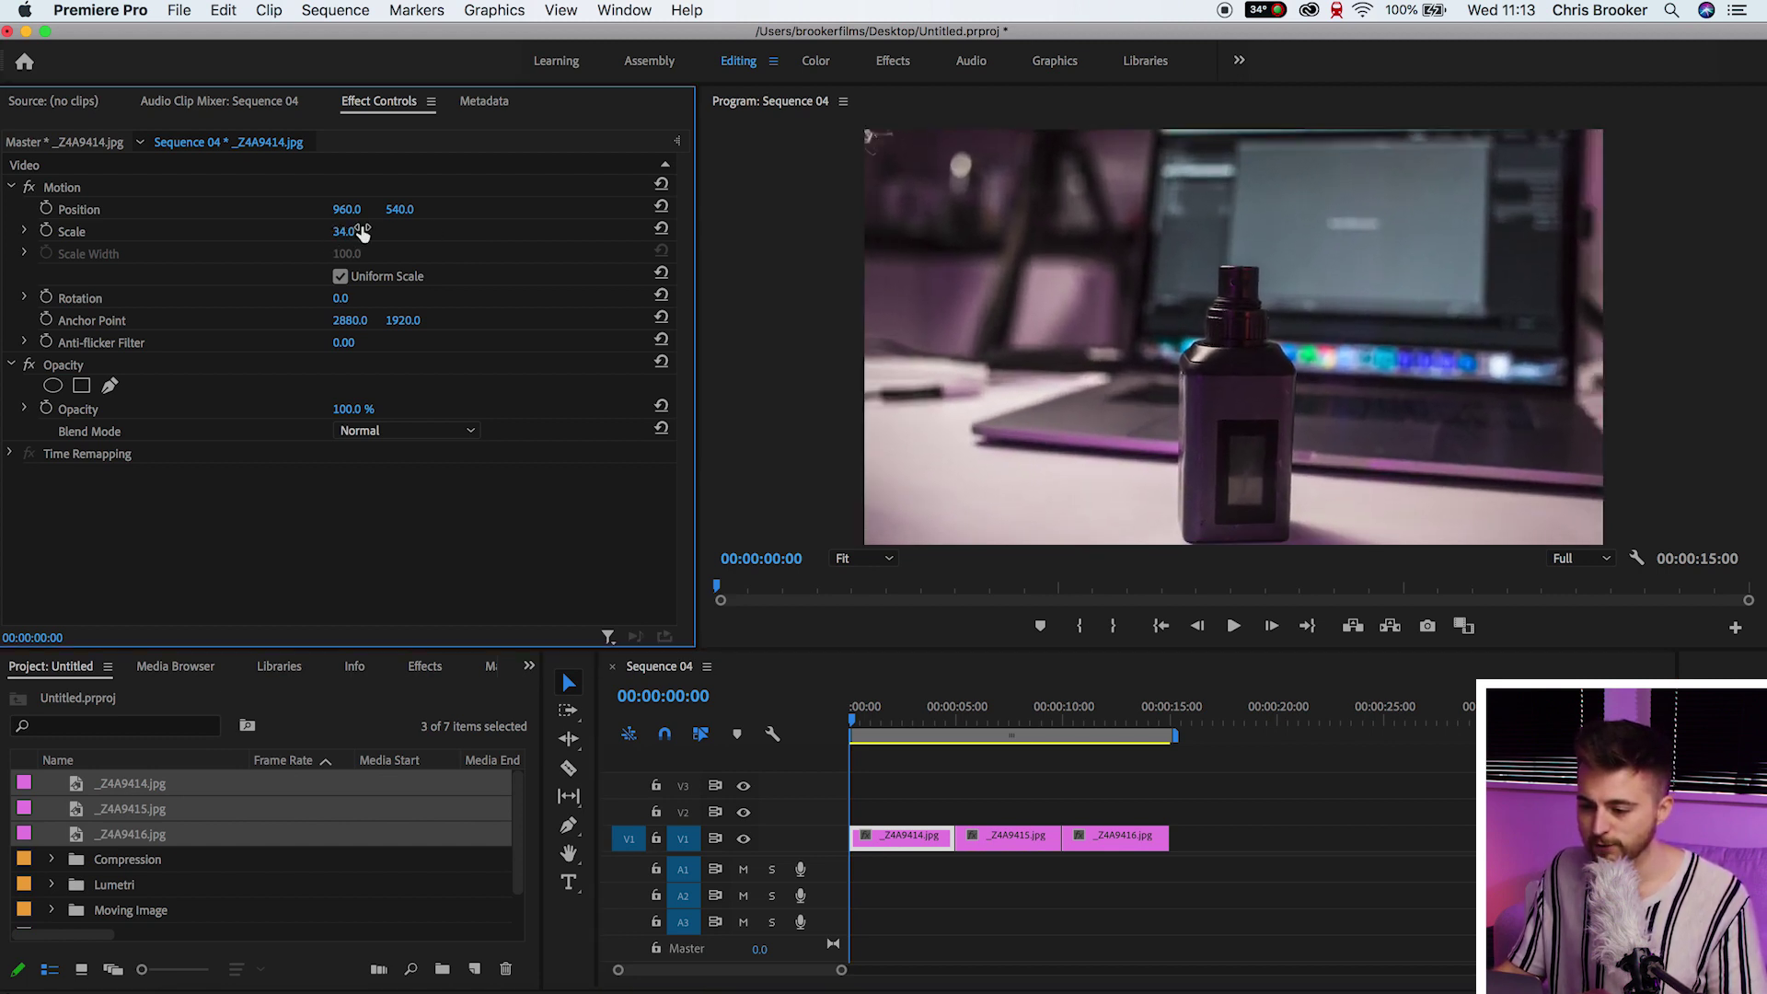
left_click_drag(412, 214, 363, 215)
Copy the first still's Motion settings to the other two stills in the sequence
left_click(76, 189)
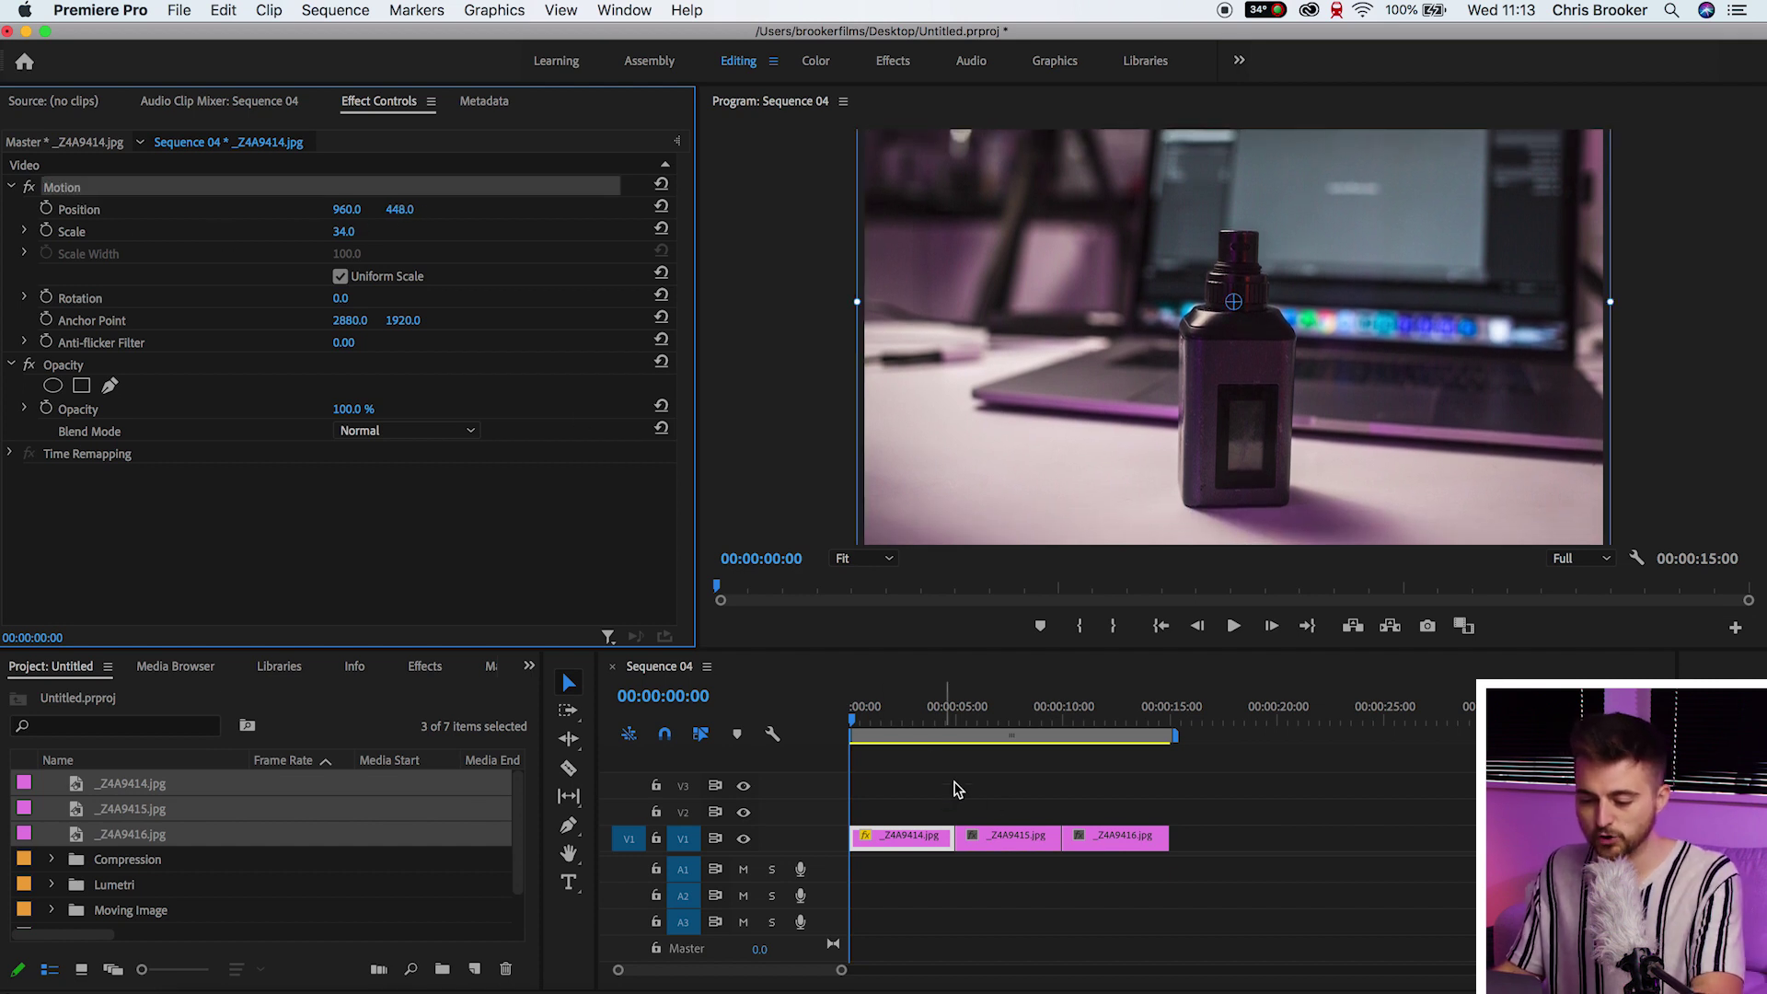
left_click(999, 704)
left_click_drag(1261, 814, 1029, 907)
Play the sequence from the start to check the framing across all three stills
left_click(1017, 700)
left_click_drag(1017, 699, 848, 761)
key("space")
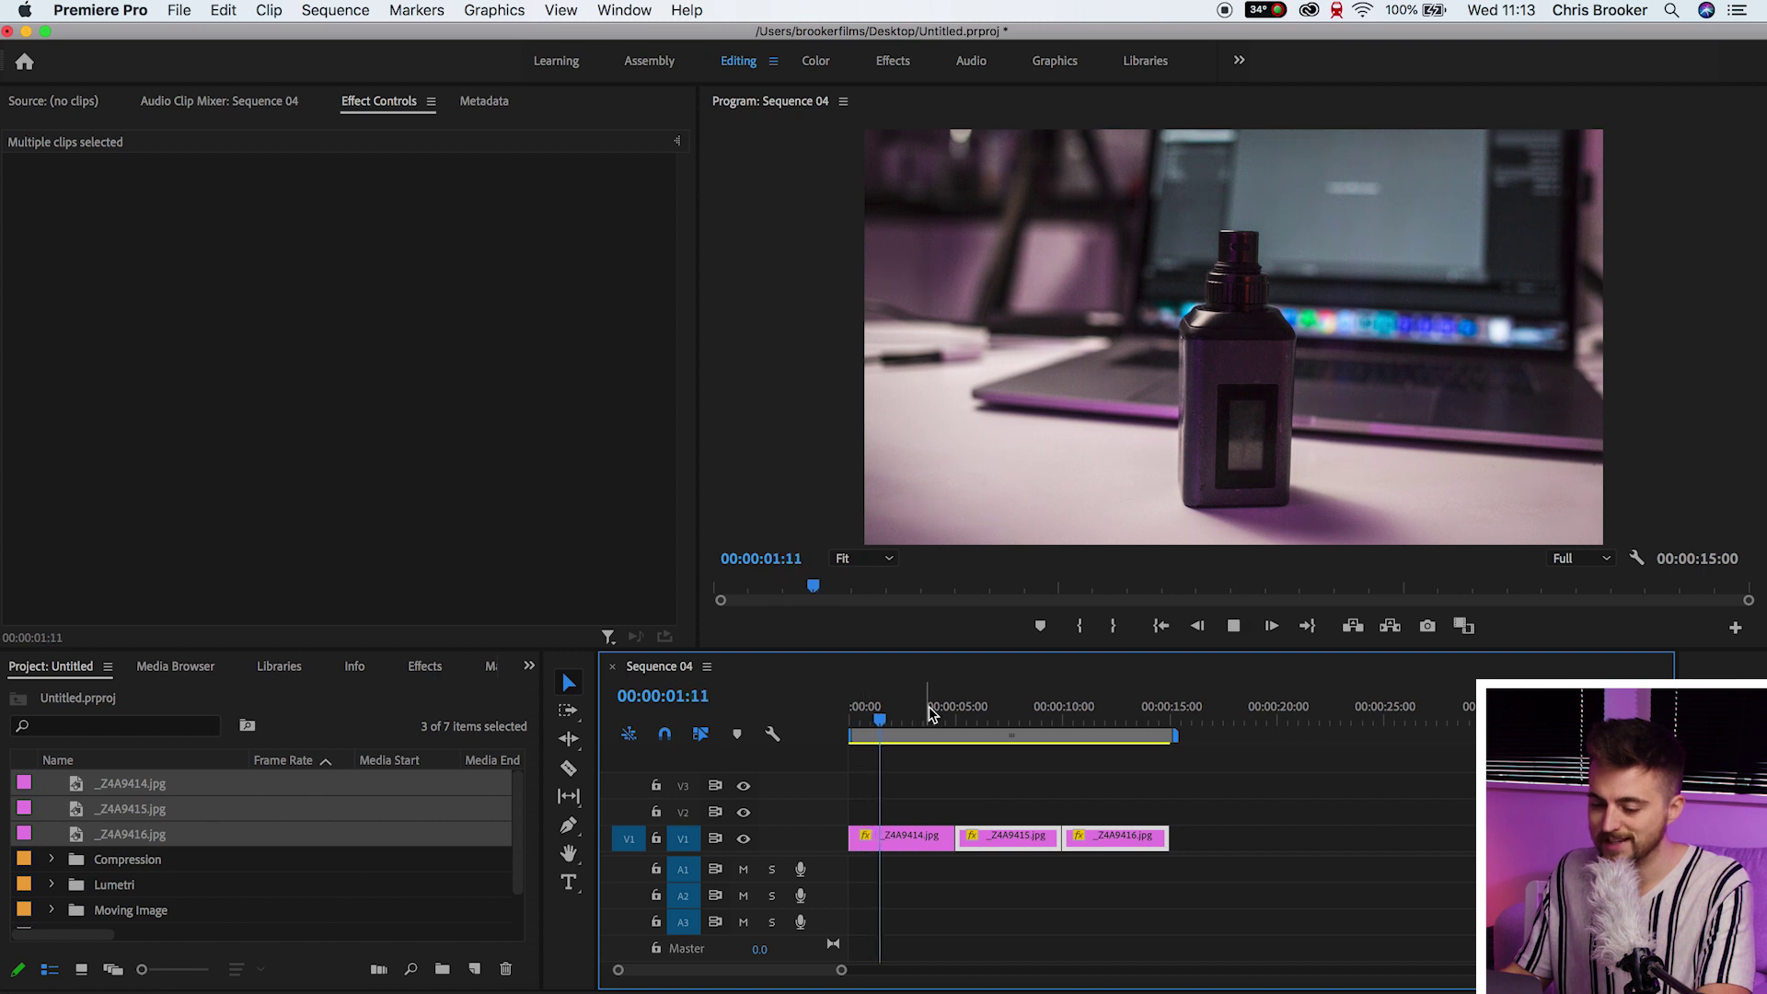
left_click_drag(897, 713, 1089, 709)
key("Home")
key("space")
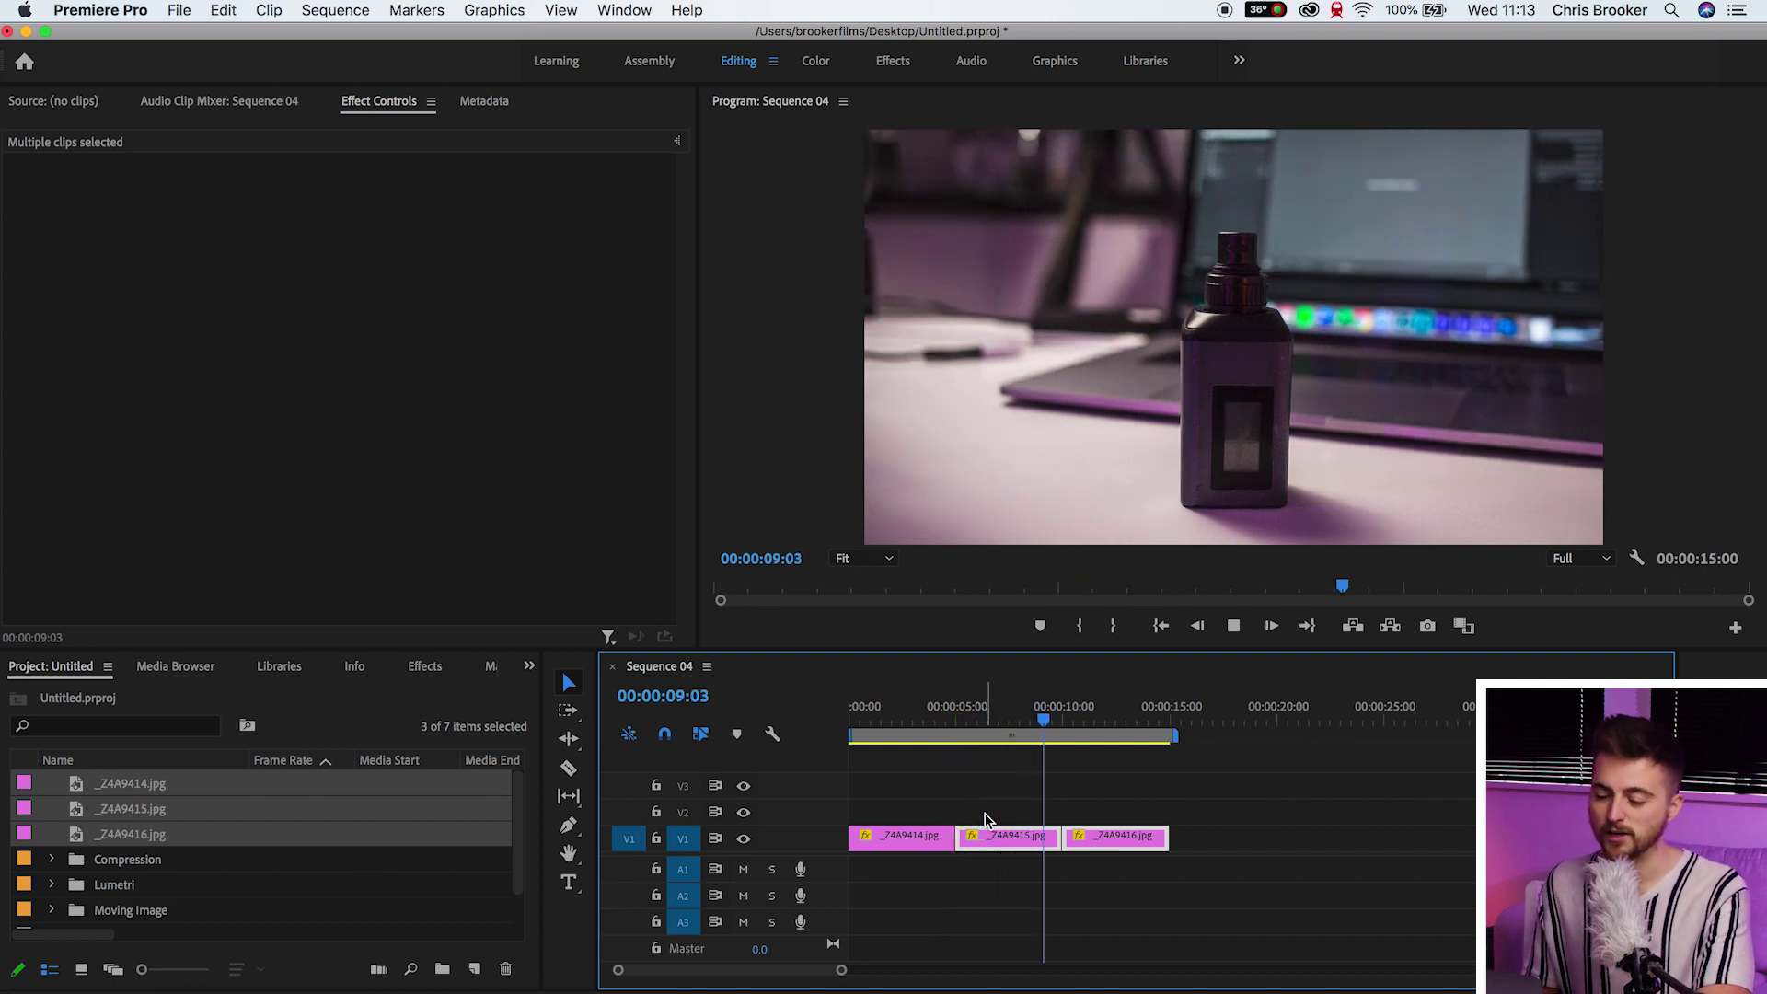
key("space")
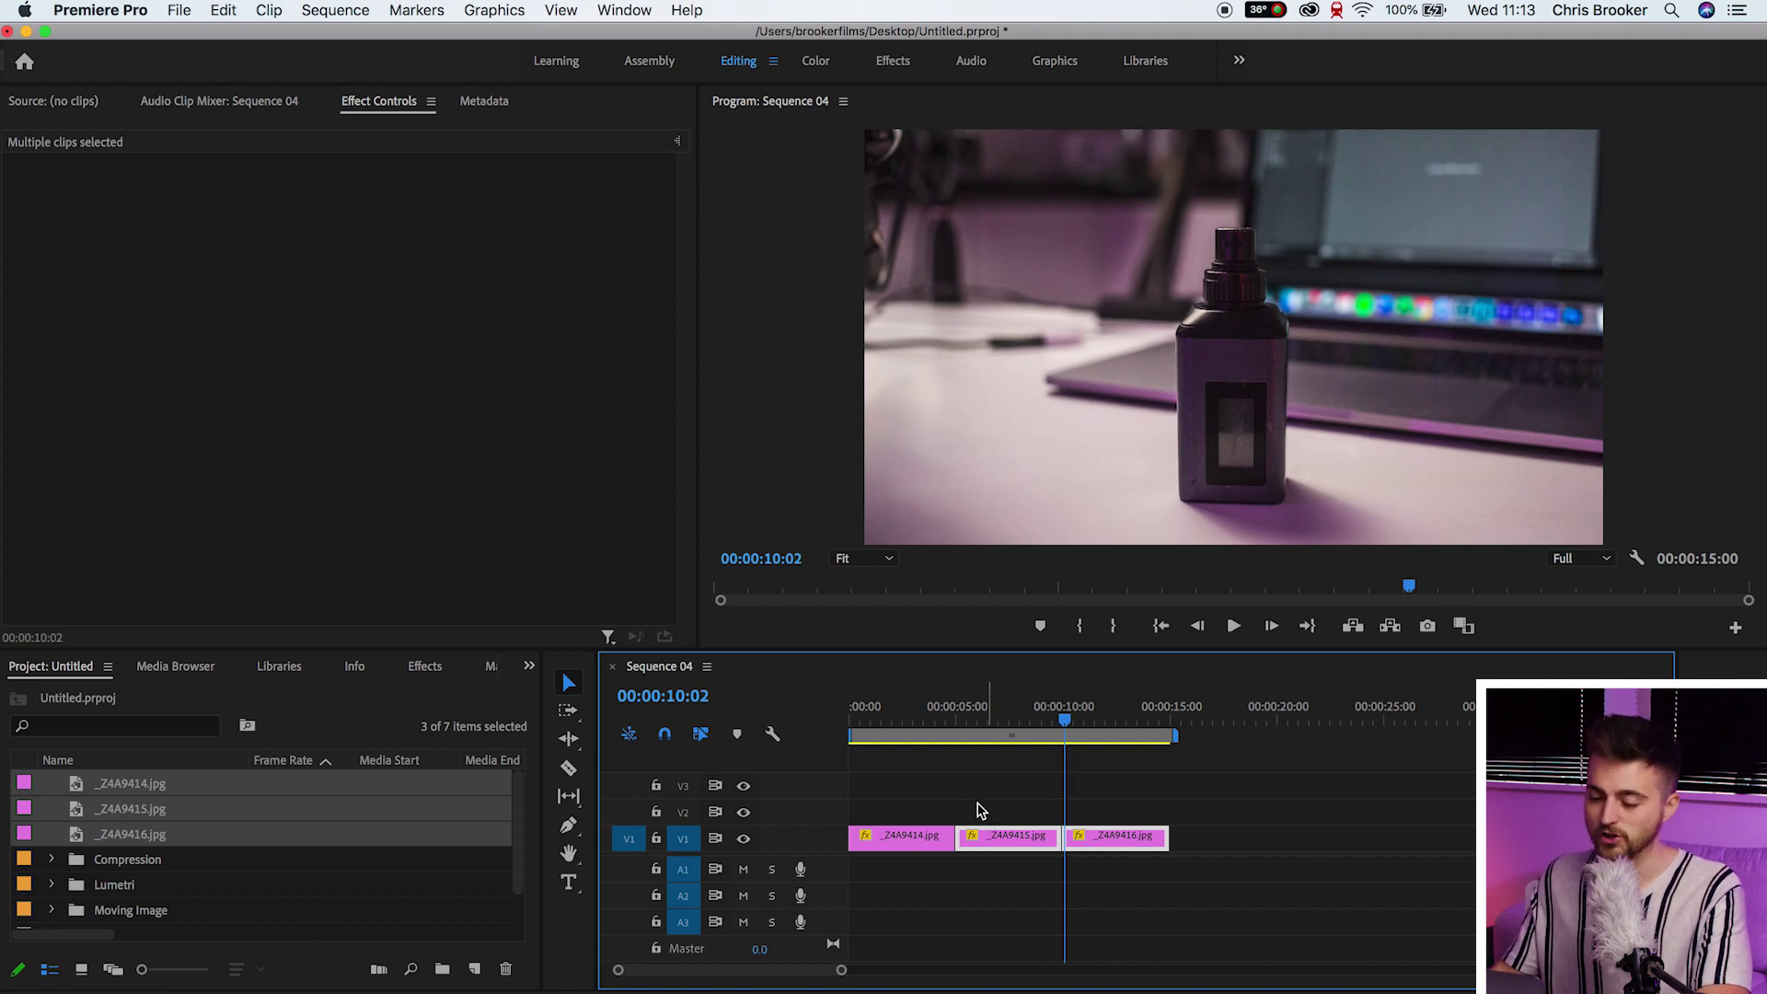
Cut the first still to four frames, delete the remainder and close the gap after it
key("Home")
key("equal")
key("equal")
key("equal")
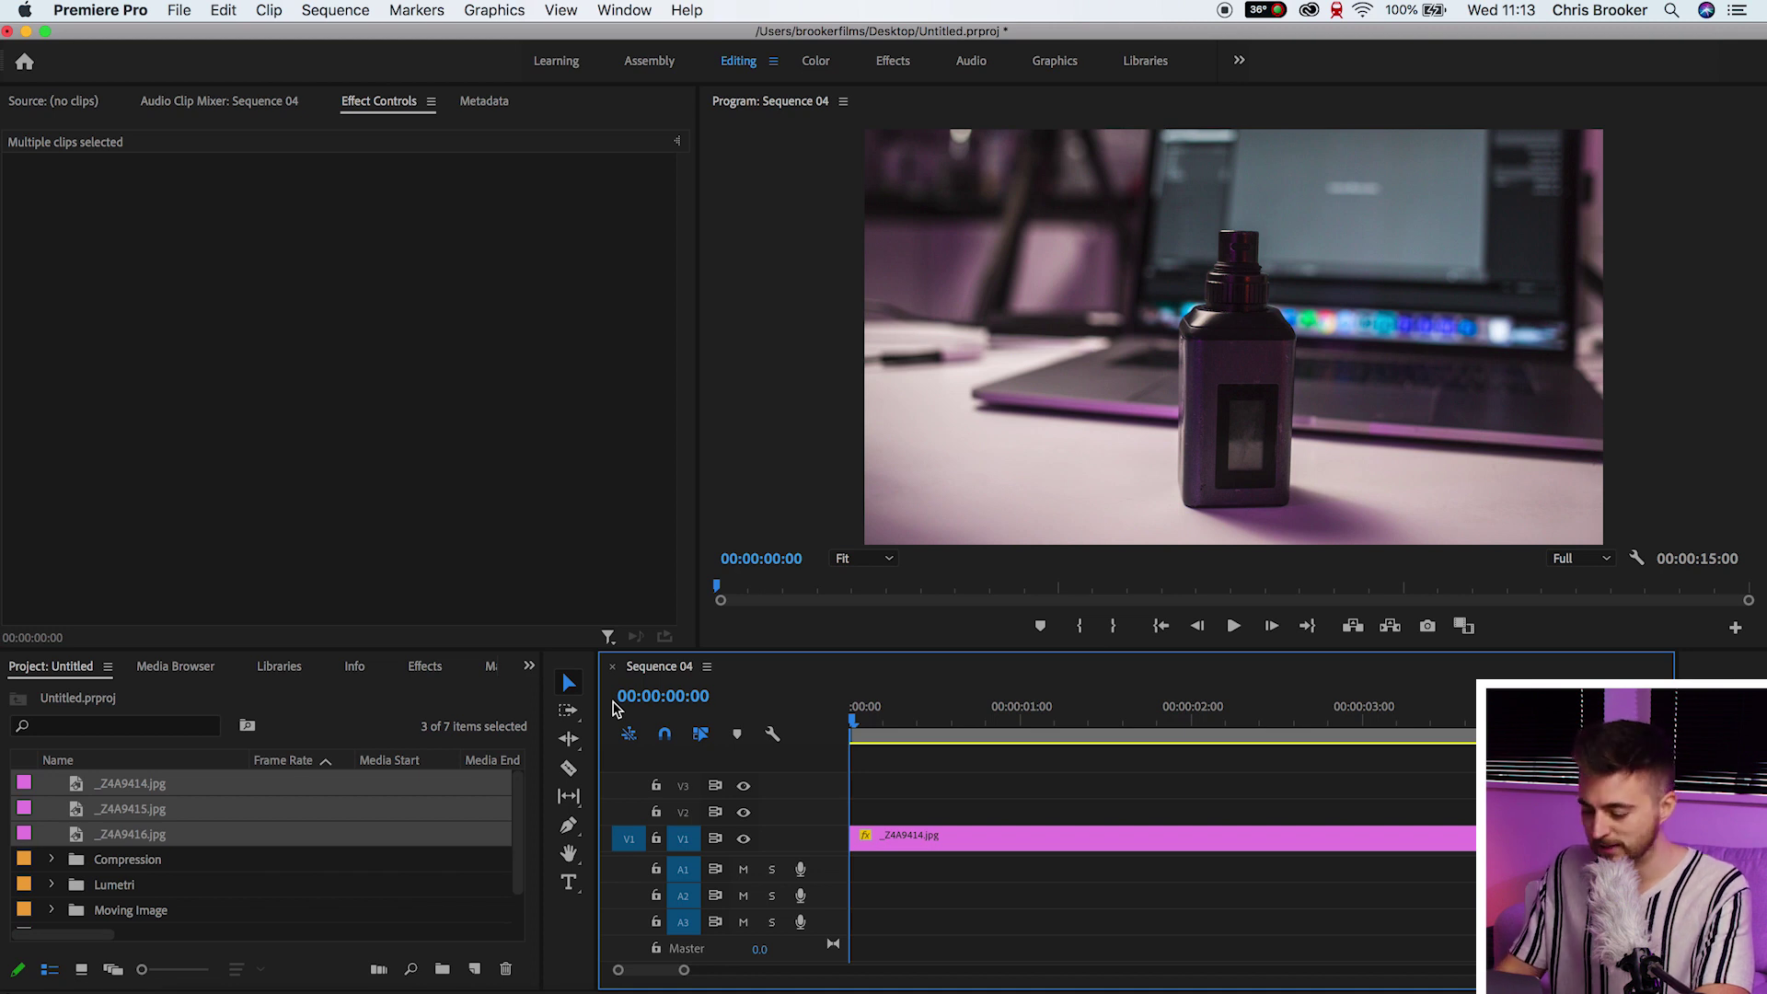
key("Right")
key("Right")
key("Right")
key("Right")
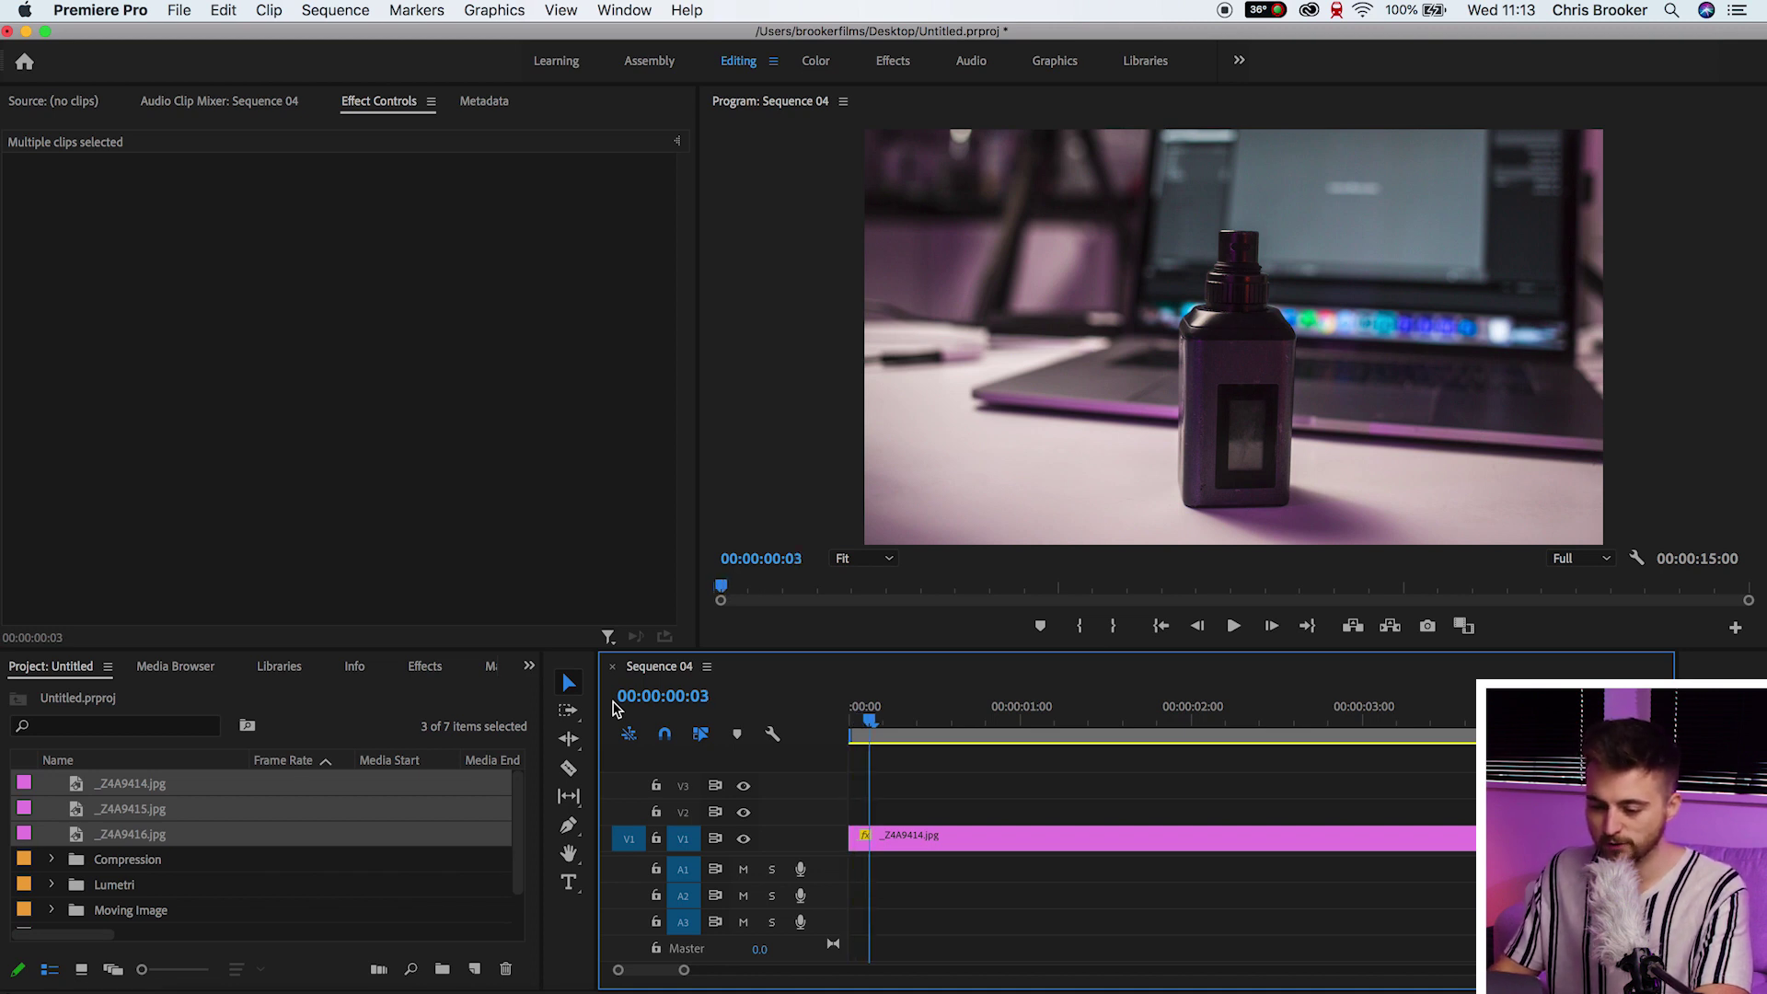
key("c")
left_click(884, 837)
key("v")
left_click(898, 839)
key("Delete")
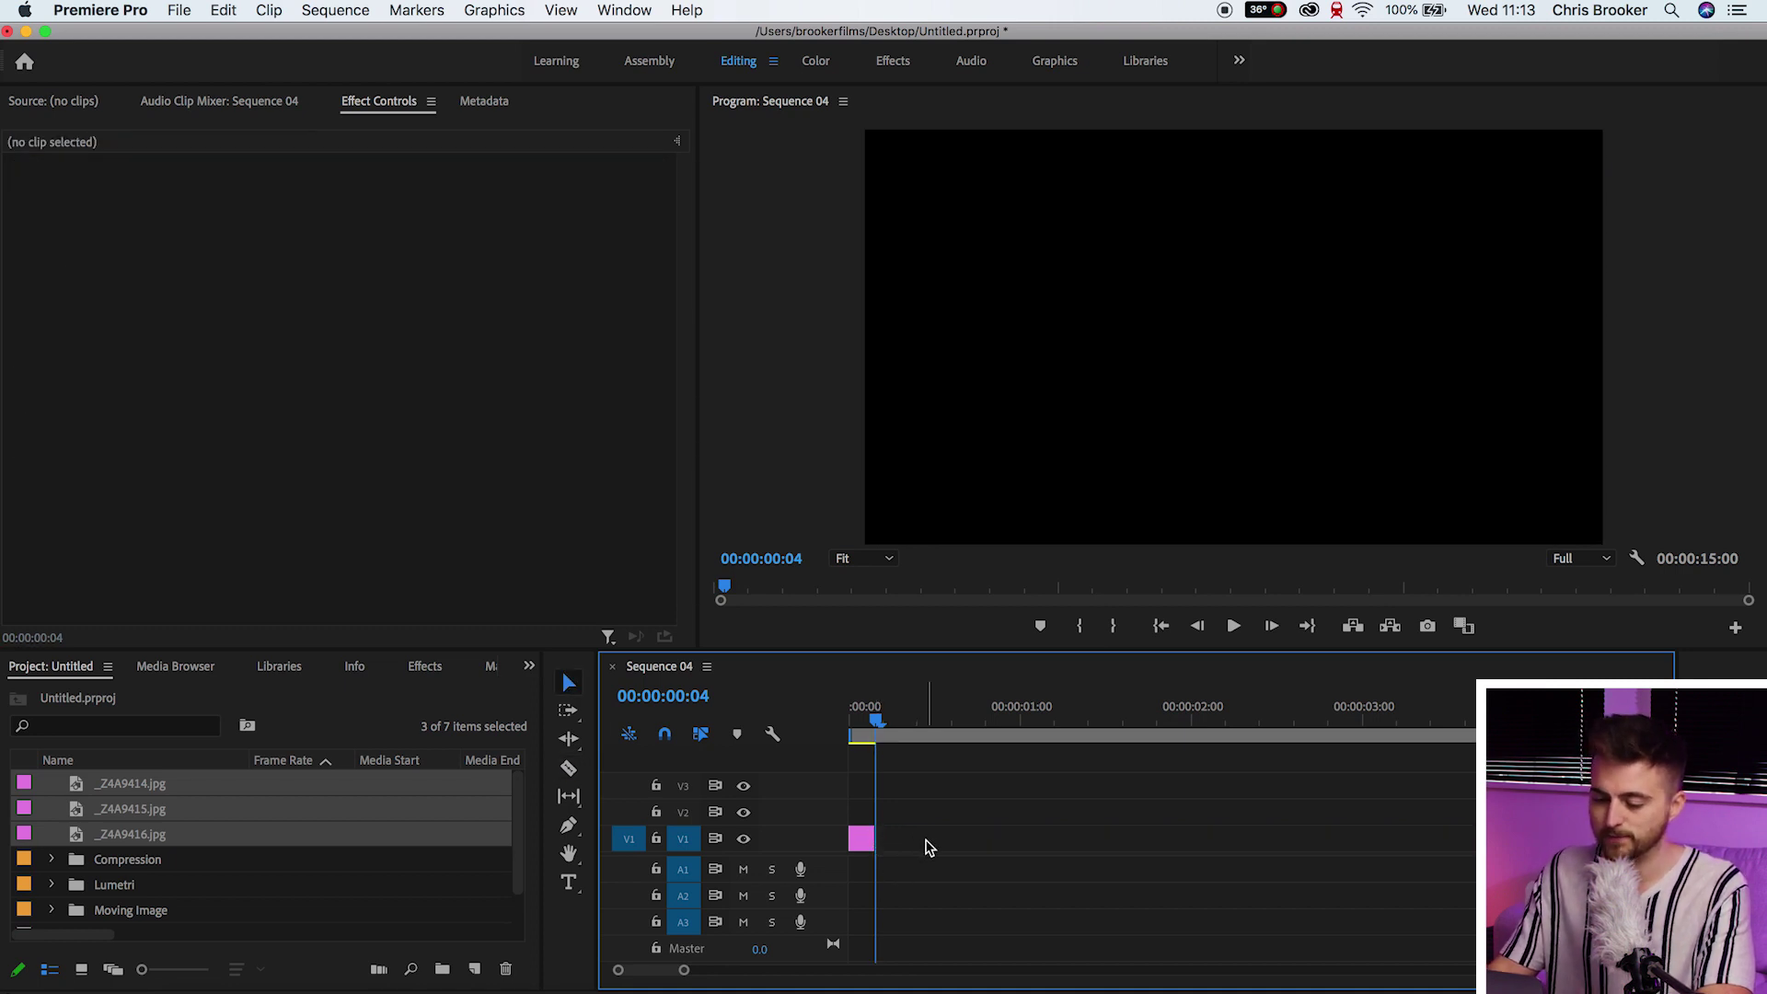
key("super+z")
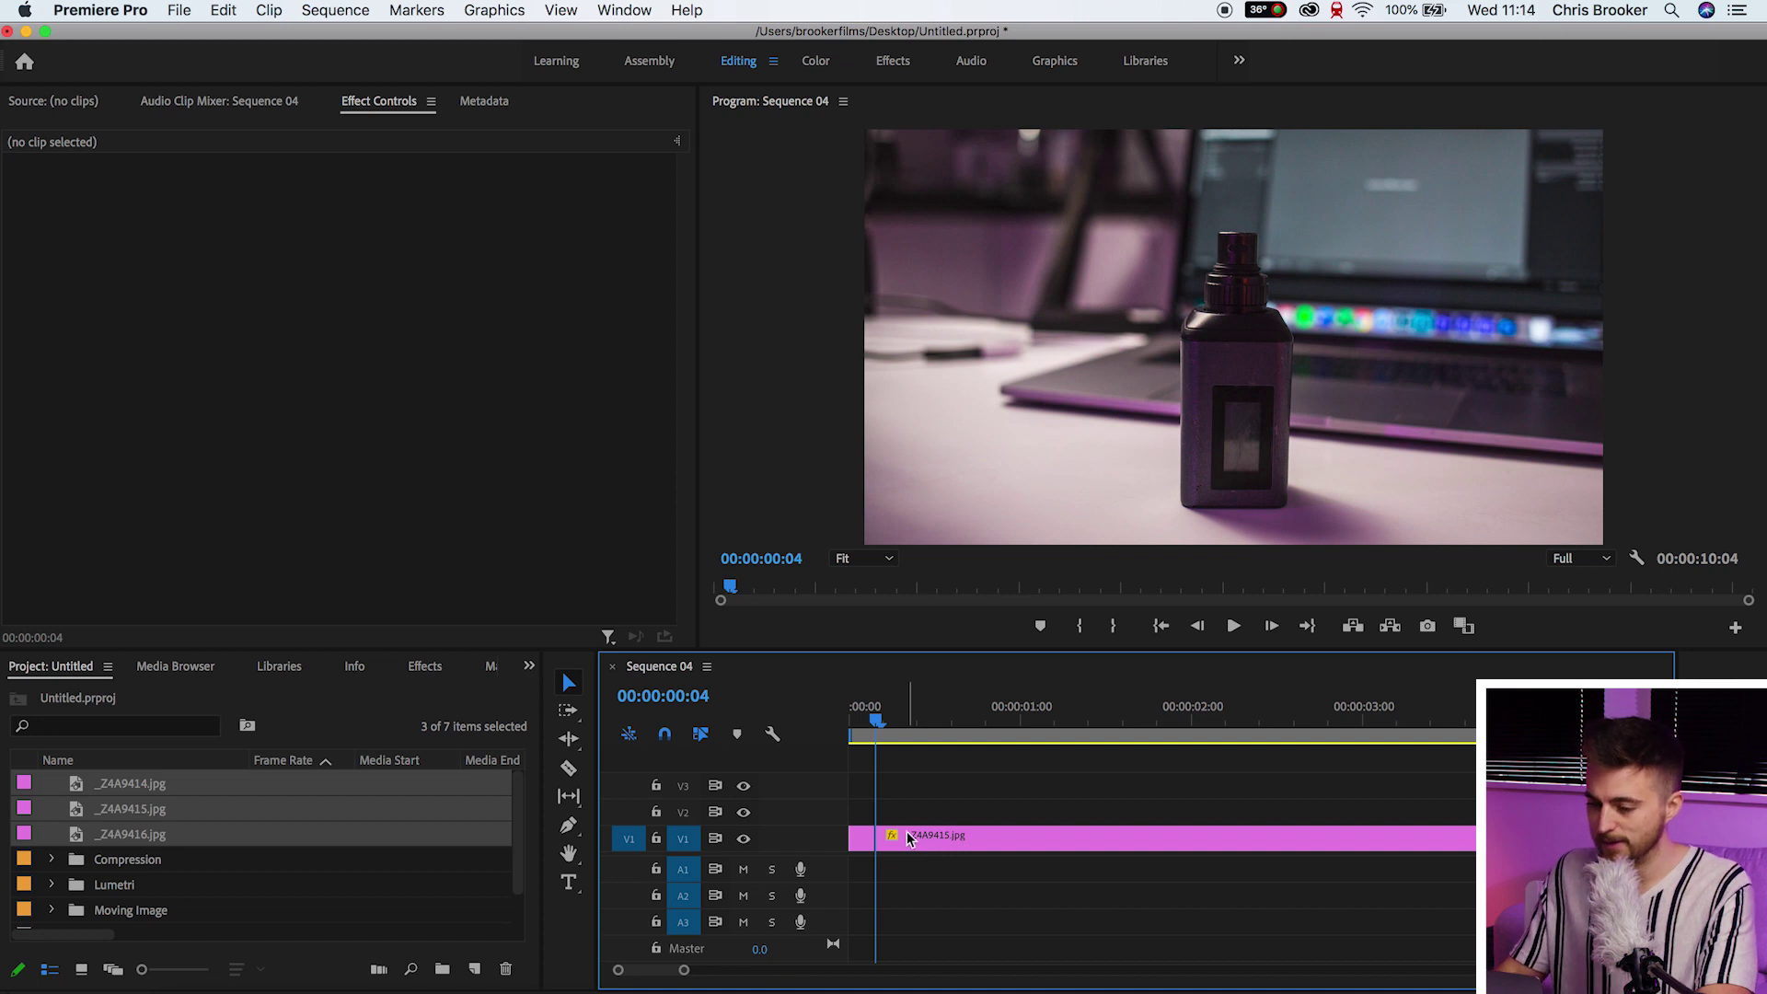
Cut the second still at 00:00:00:08 to four frames, delete the remainder and close the gap
key("Right")
key("Right")
key("Right")
key("Right")
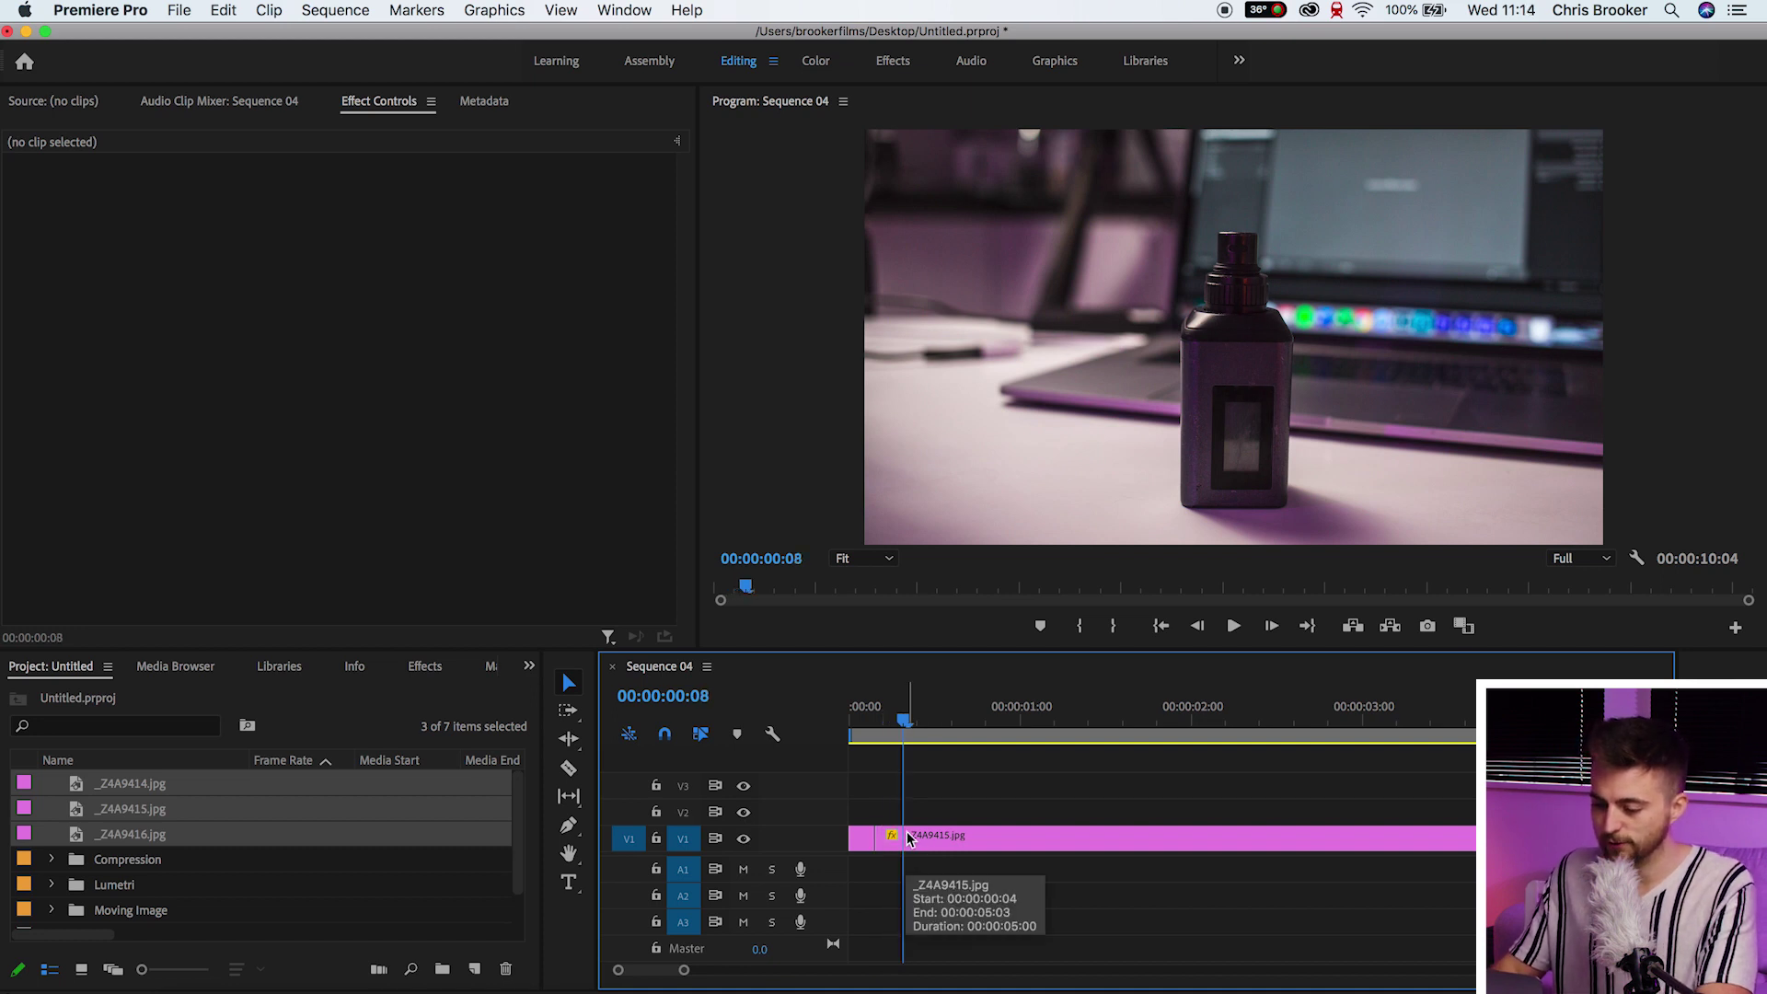
left_click(944, 838)
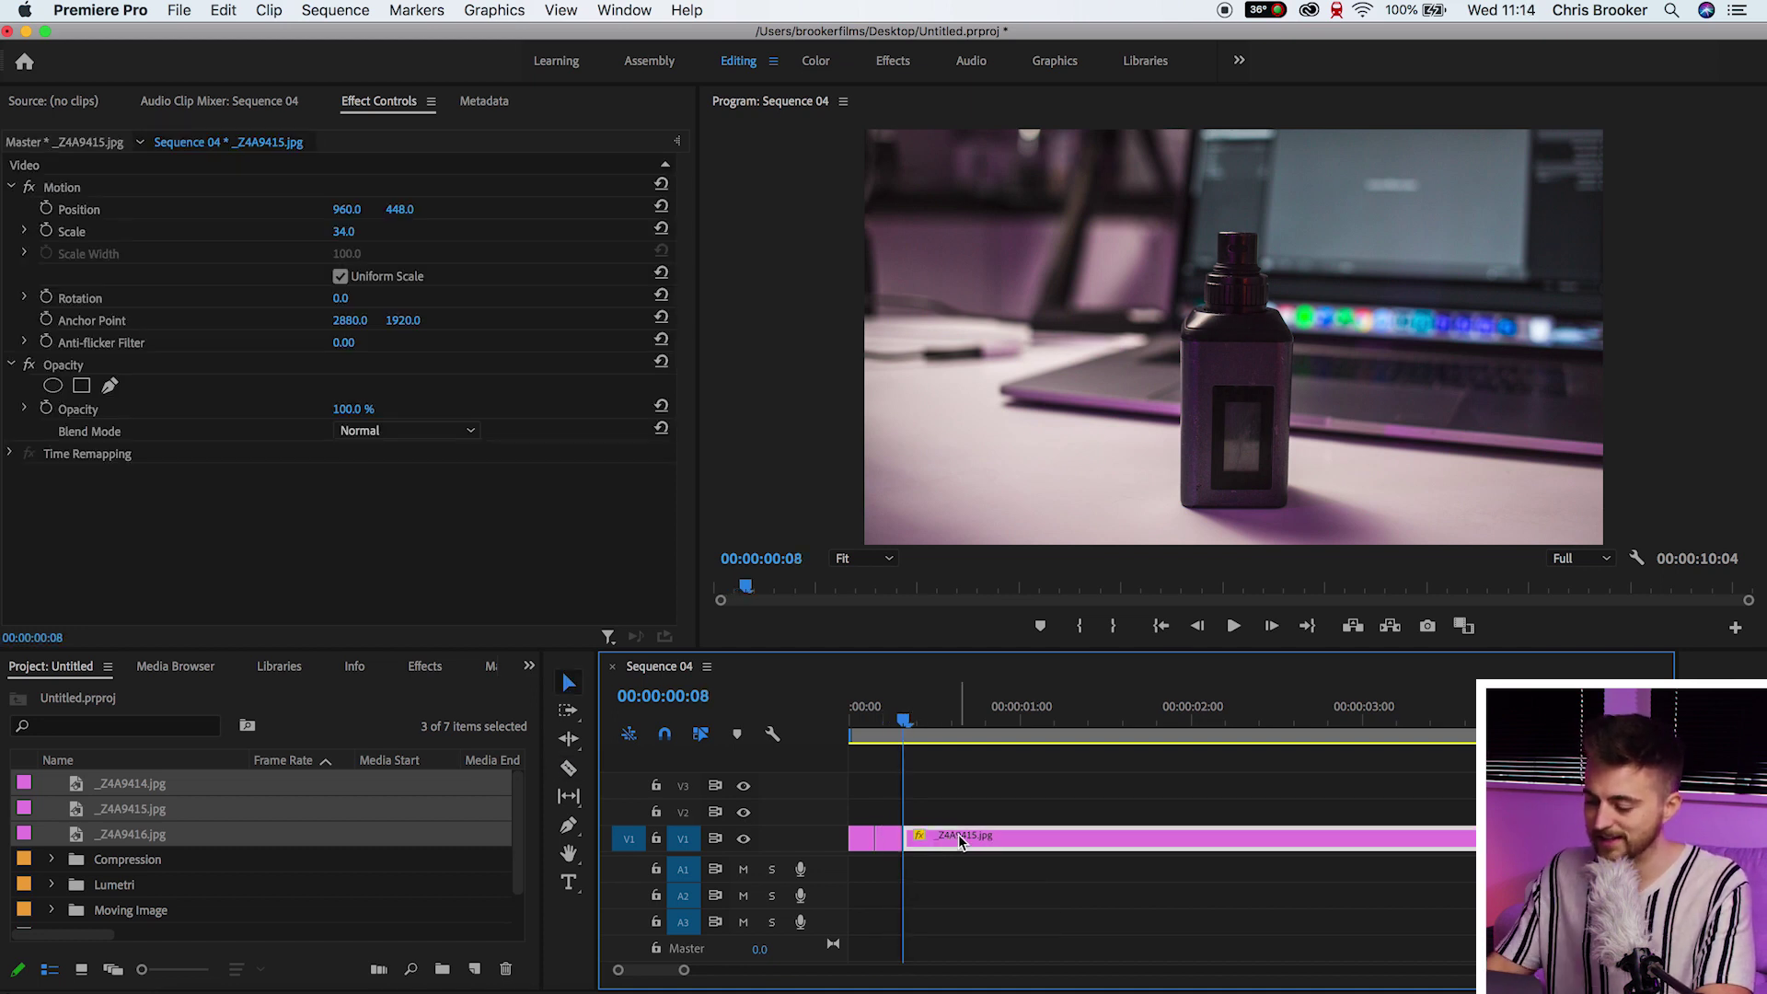
key("BackSpace")
key("super+z")
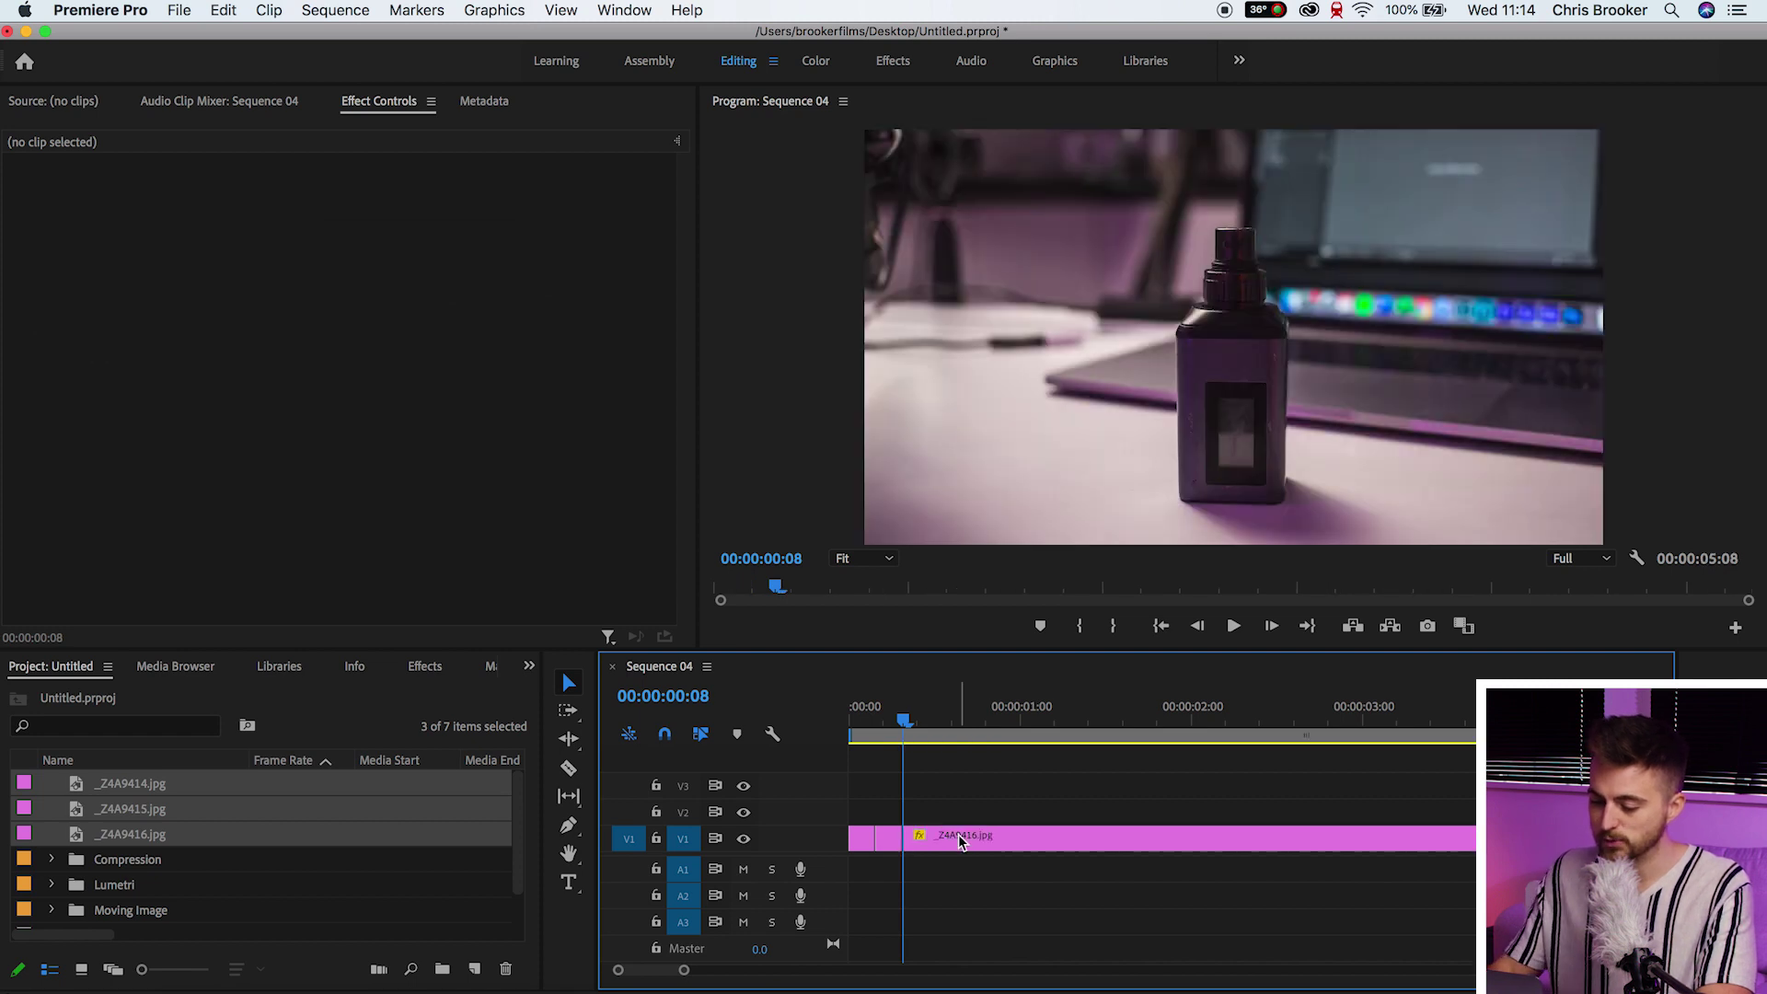
Cut the third still at 00:00:00:12 to four frames and delete the remainder
key("Right")
key("Right")
key("Right")
key("Right")
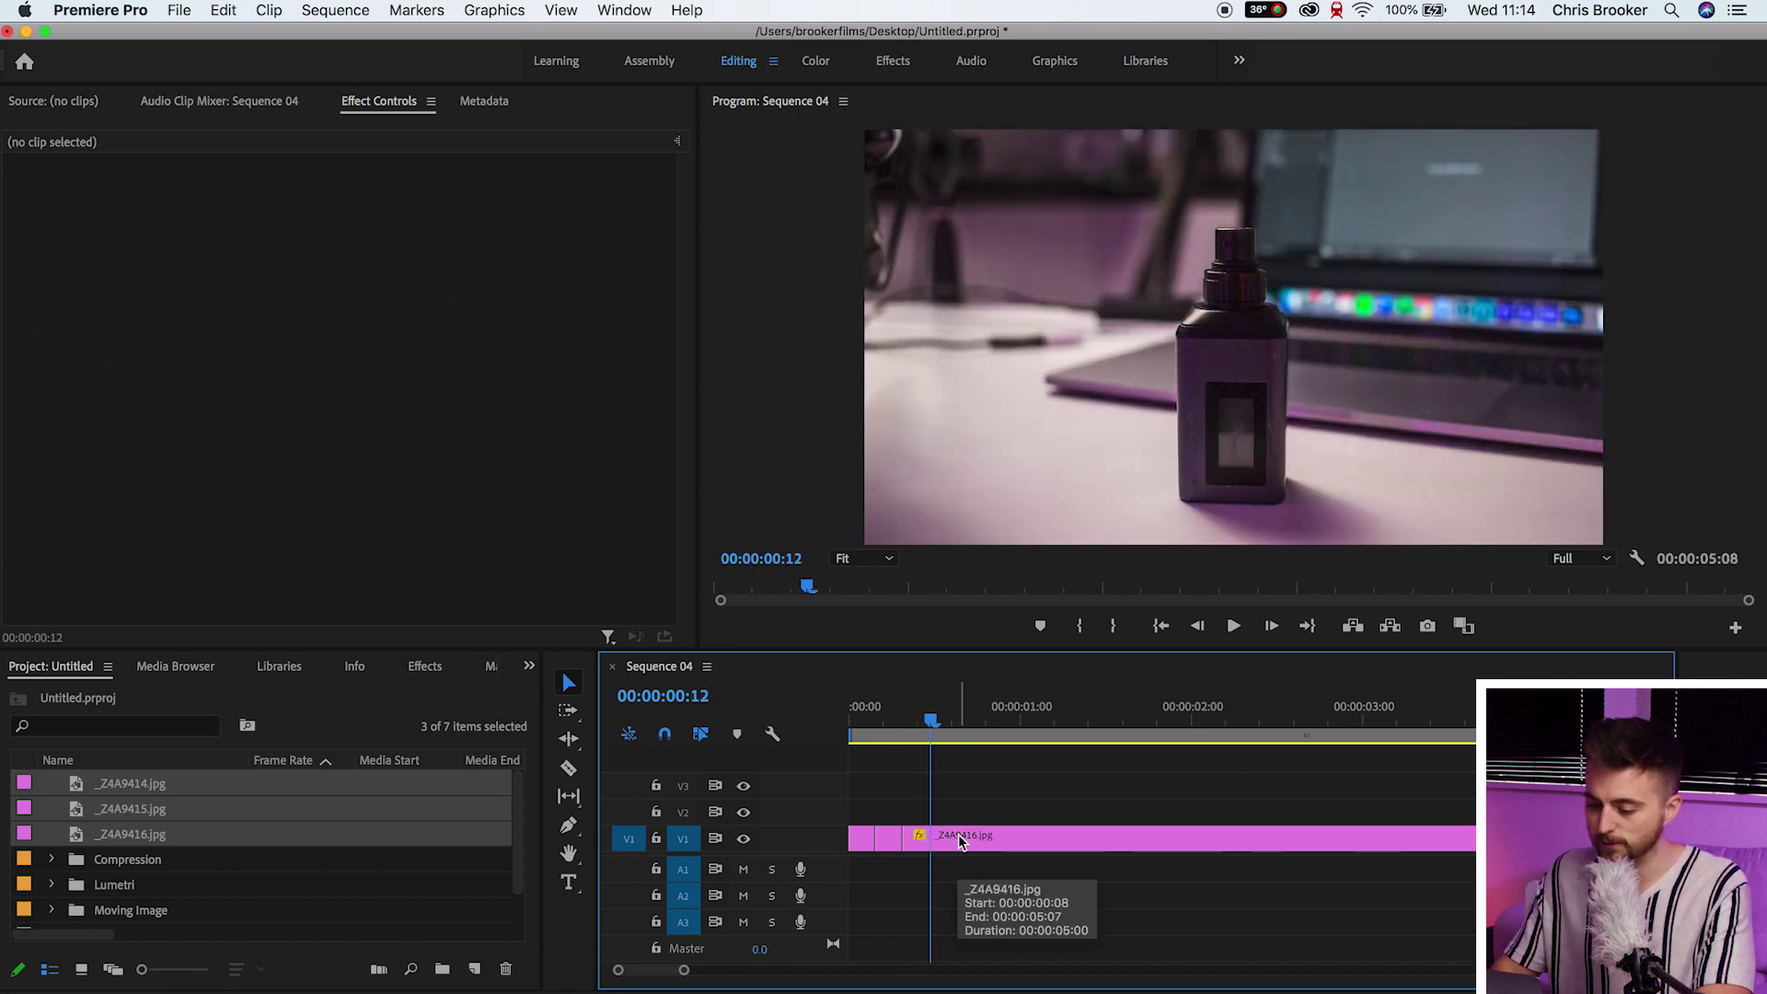
key("c")
left_click(937, 837)
key("v")
left_click(941, 837)
key("BackSpace")
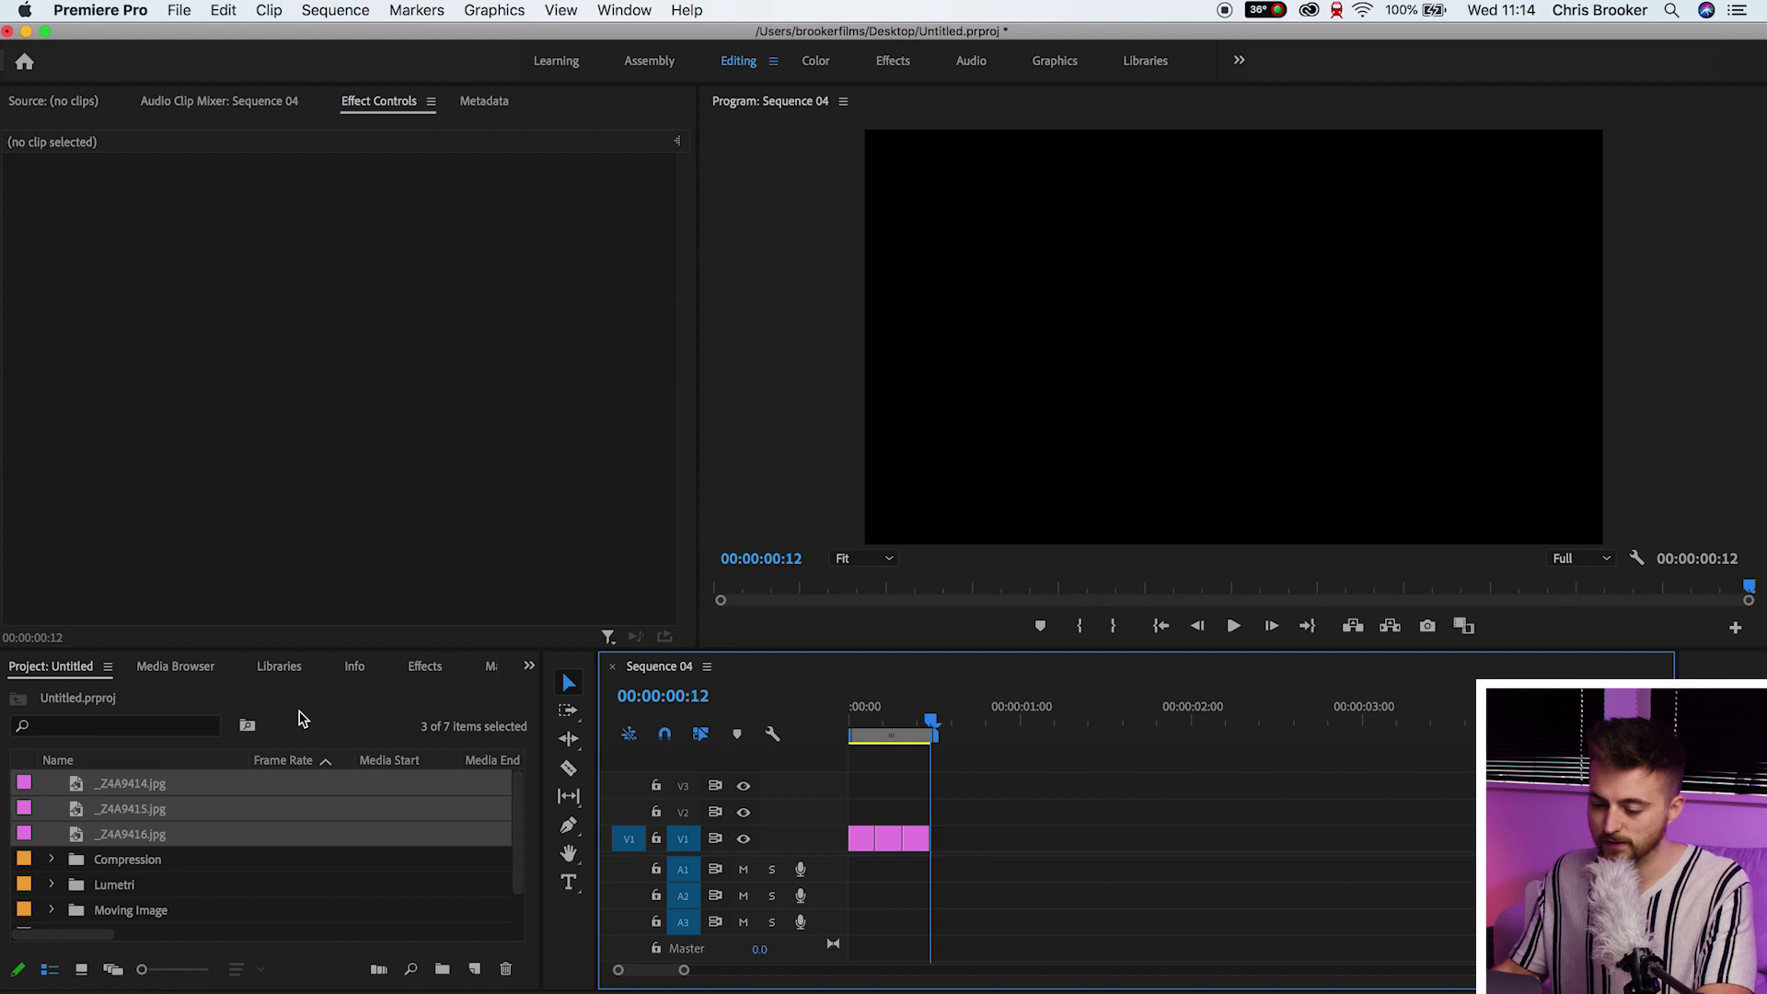
Play the three four-frame stills to check the rapid movement between them
key("space")
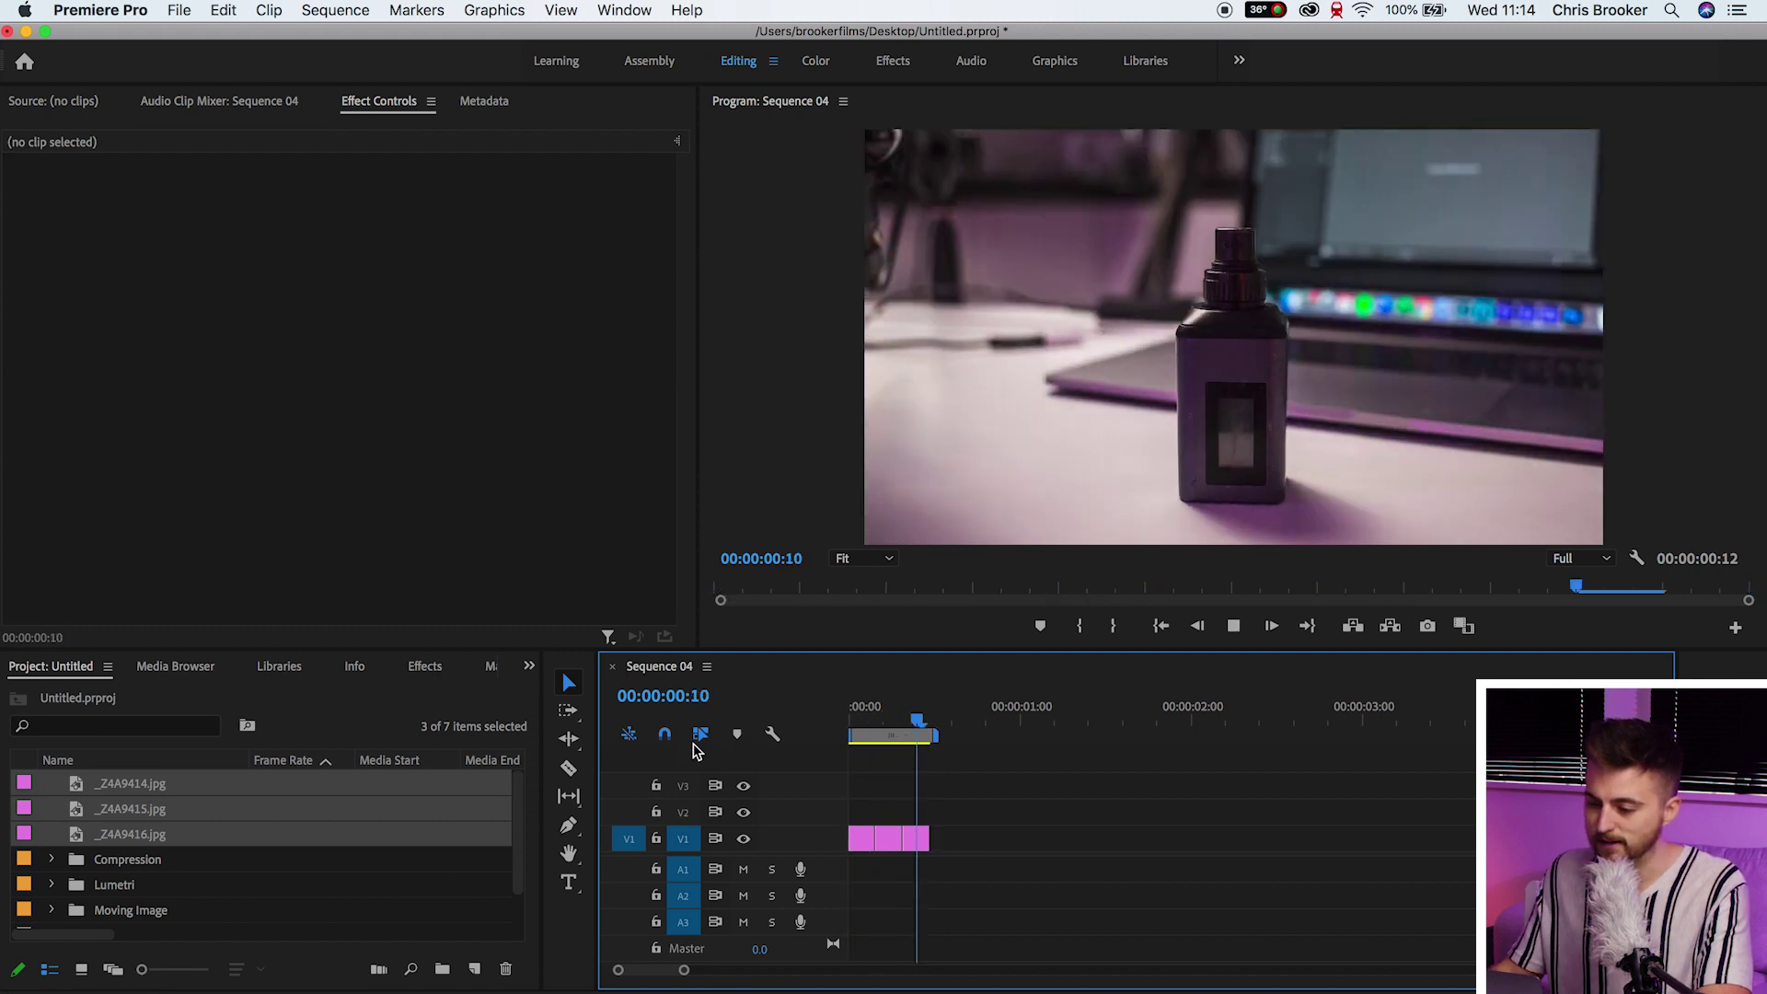
key("space")
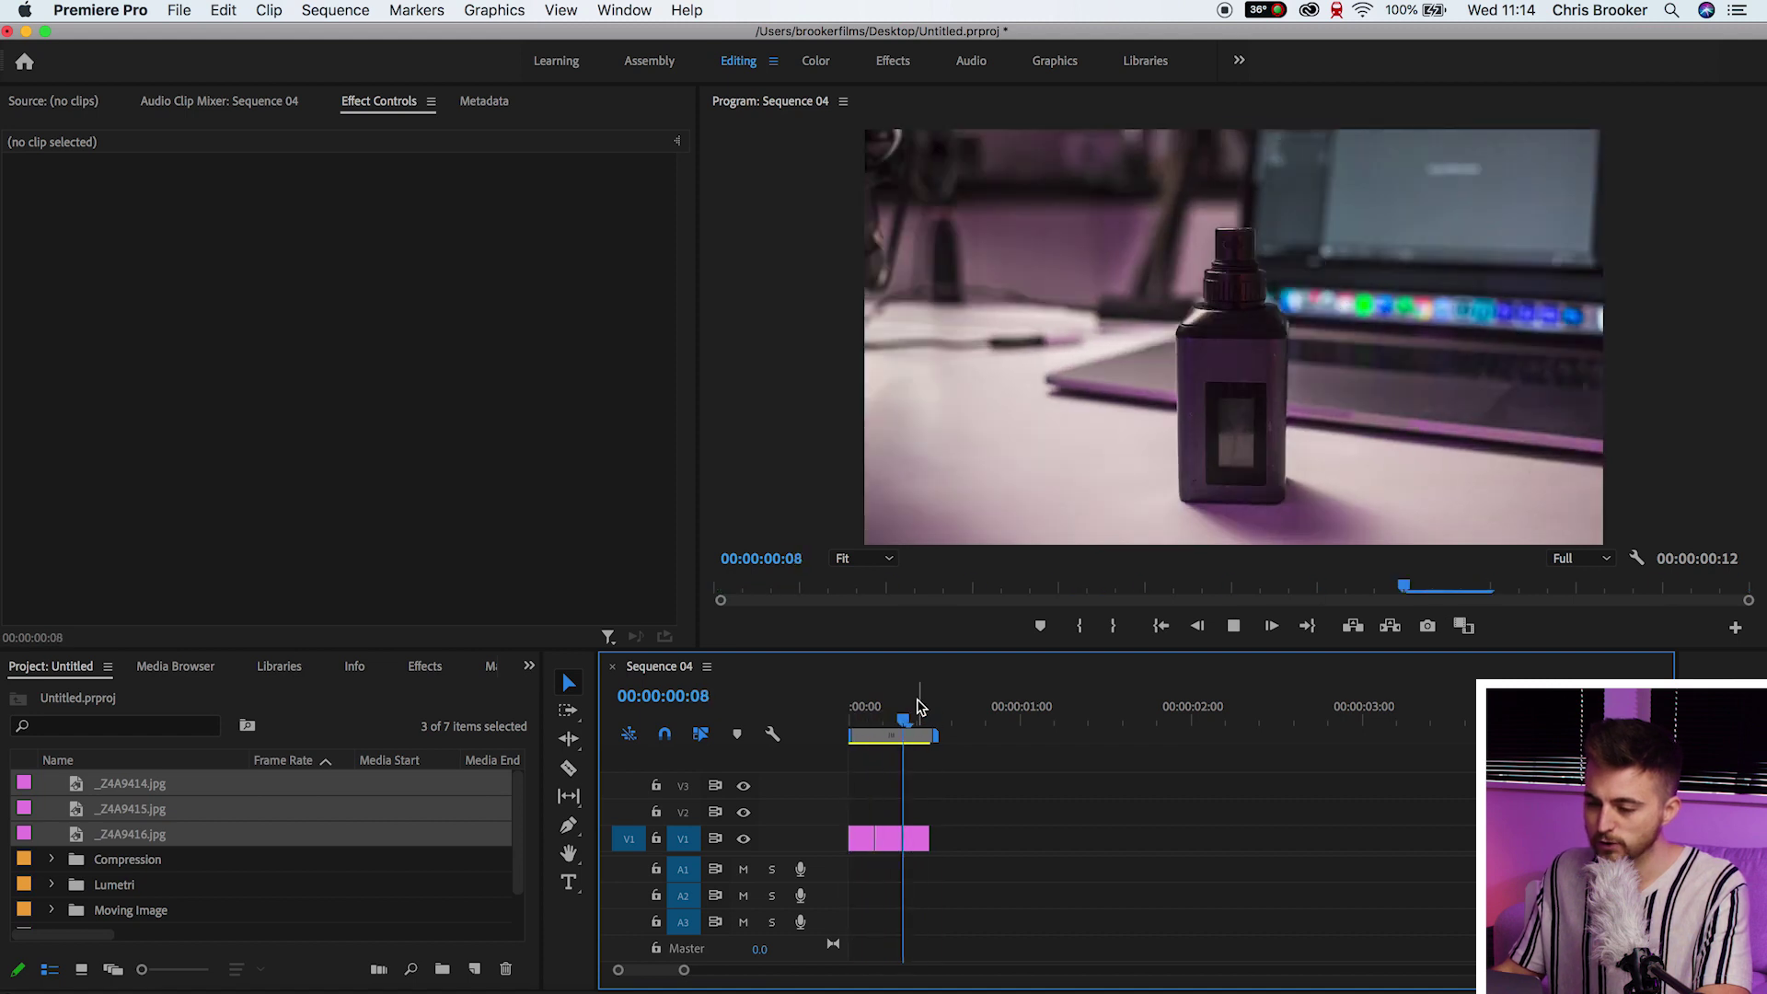
key("space")
Copy the second still, _Z4A9415.jpg, and place the duplicate directly after the third still on V1
key("=")
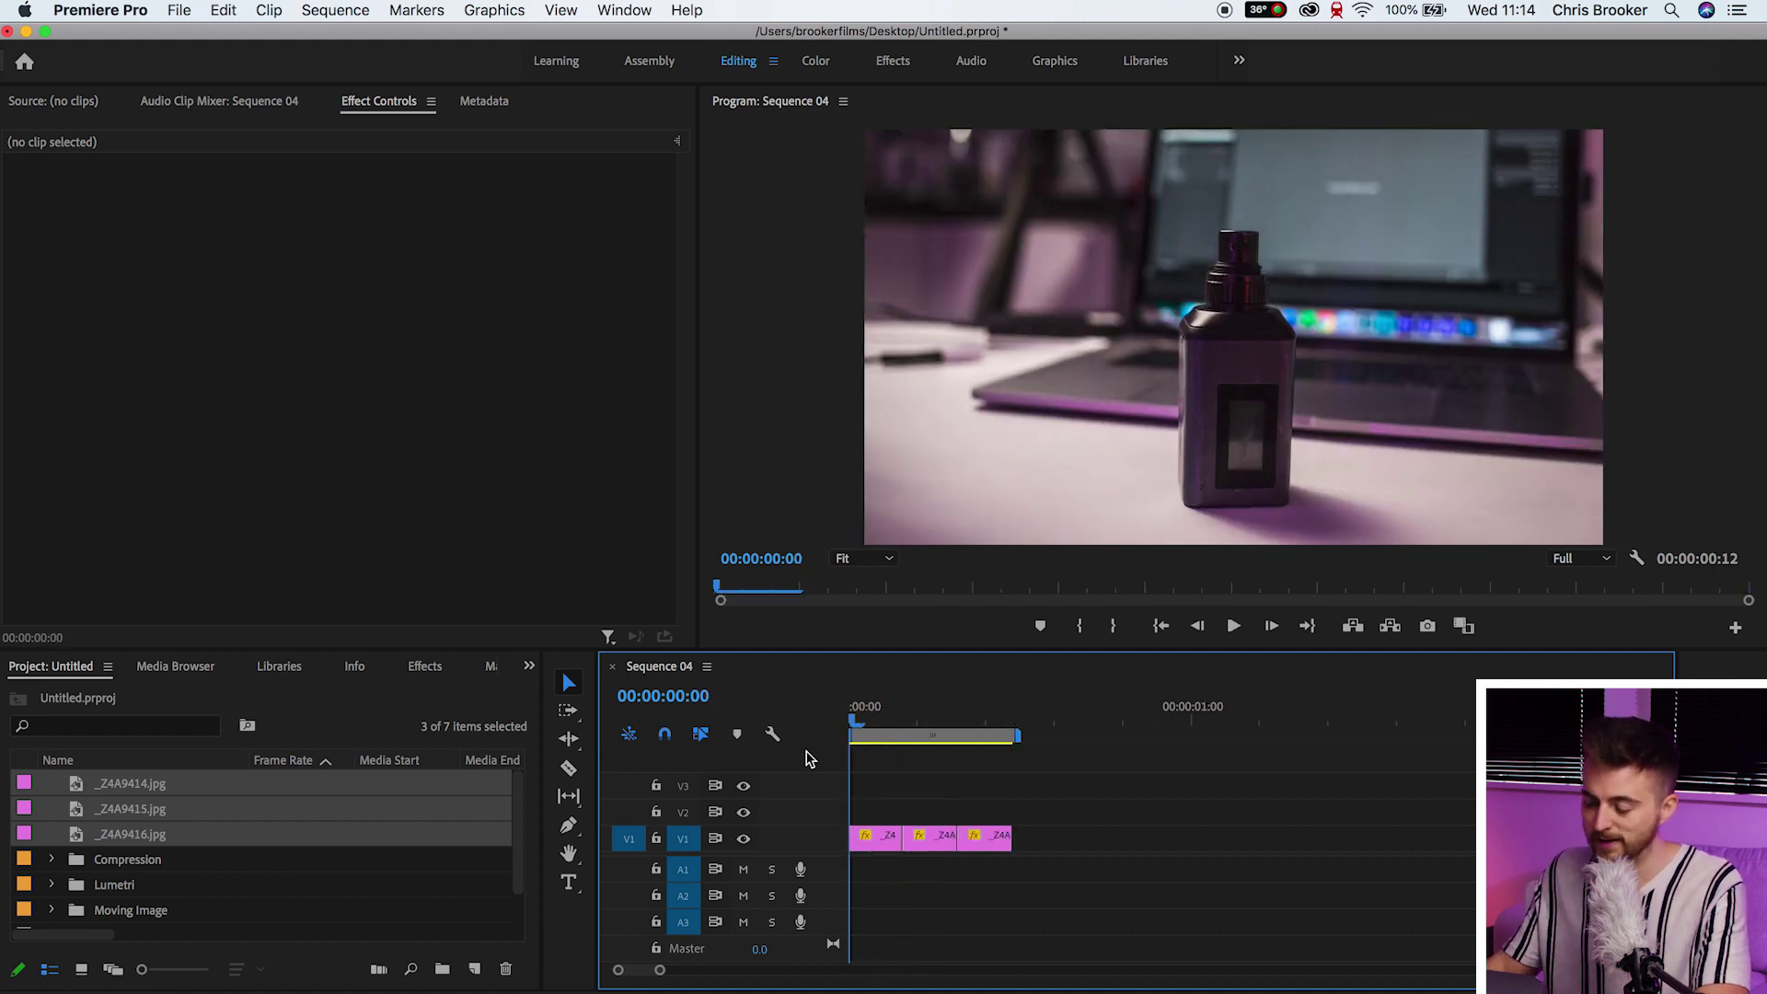
left_click(934, 840)
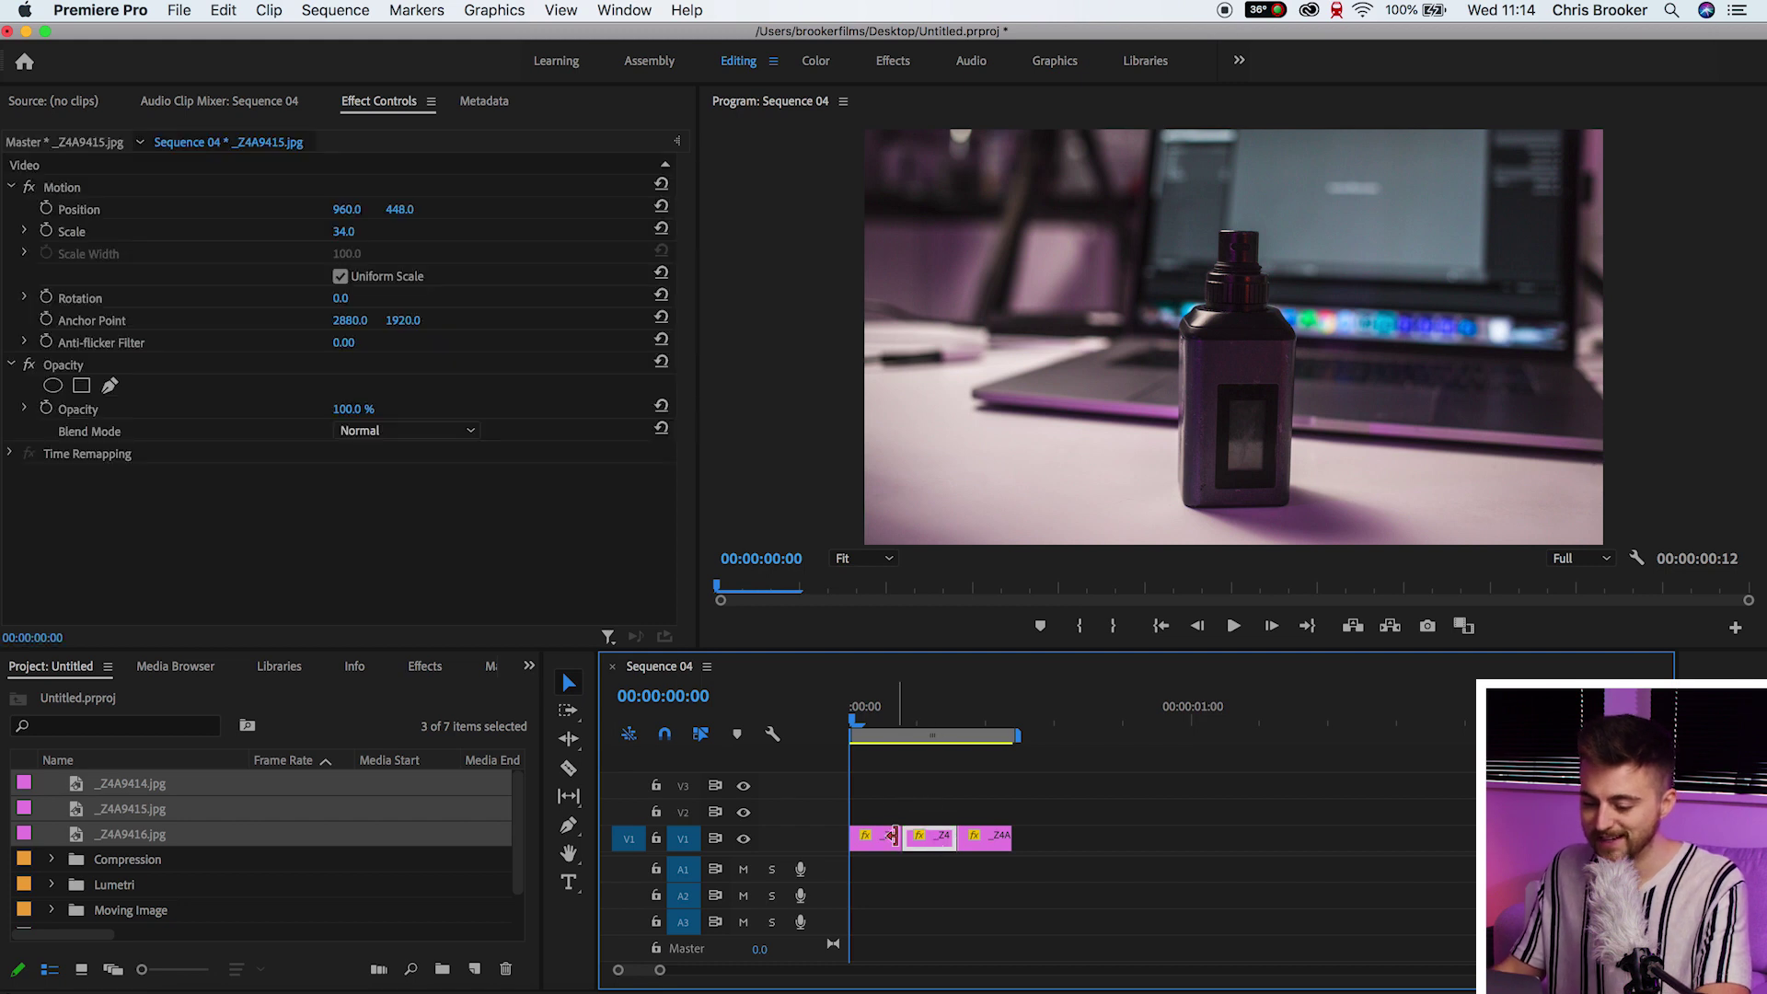
left_click_drag(923, 726, 1111, 720)
key("super+v")
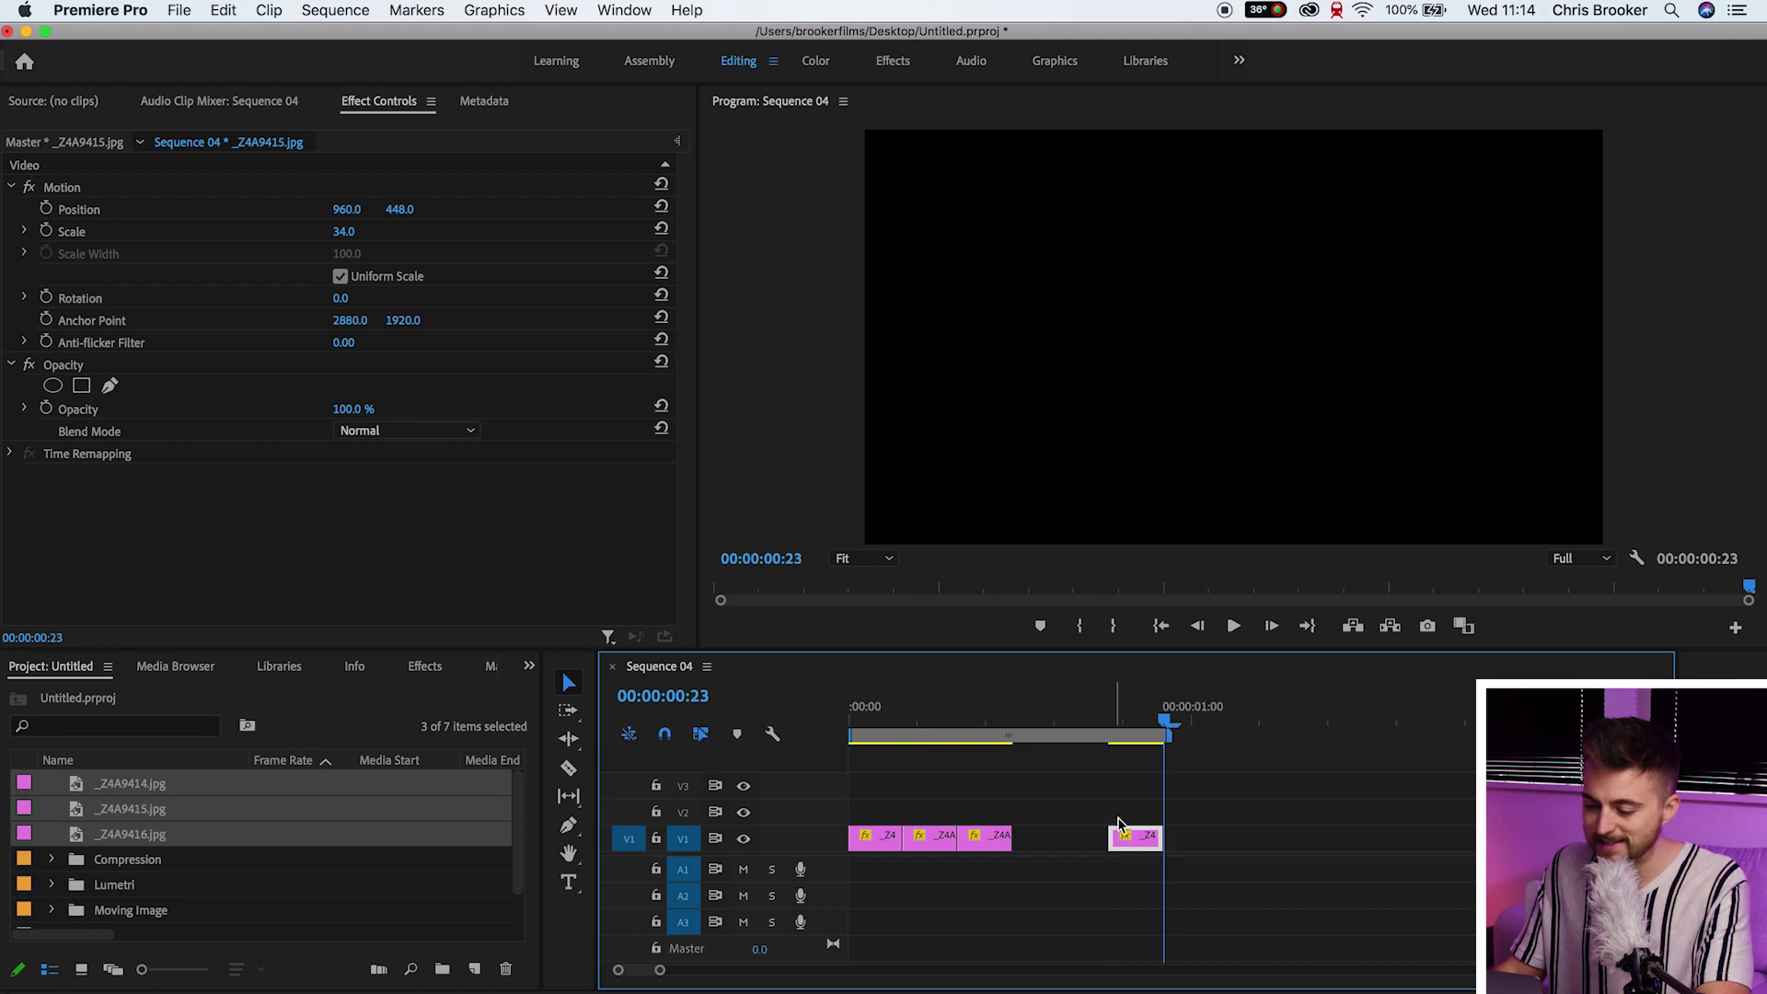
left_click_drag(1135, 845, 1040, 845)
Copy all four stills and paste them repeatedly from 00:00:00:16 until the sequence reaches 00:00:07:01
left_click(880, 838)
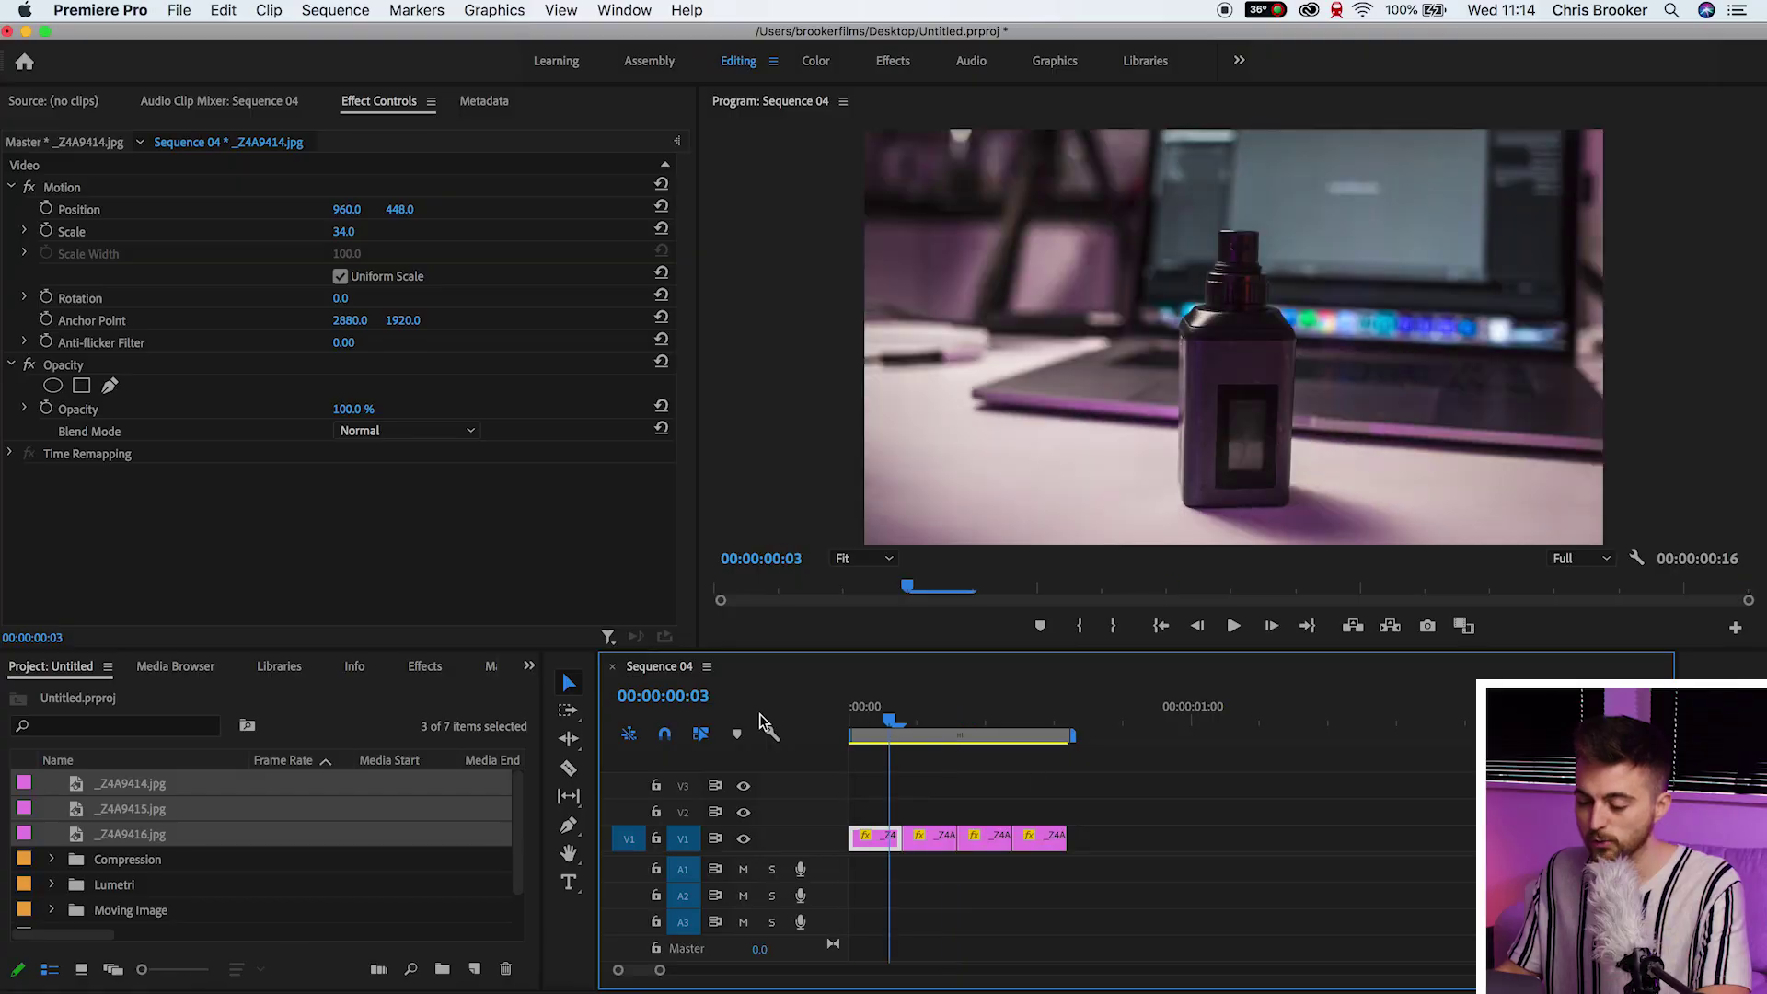
left_click_drag(862, 852, 863, 852)
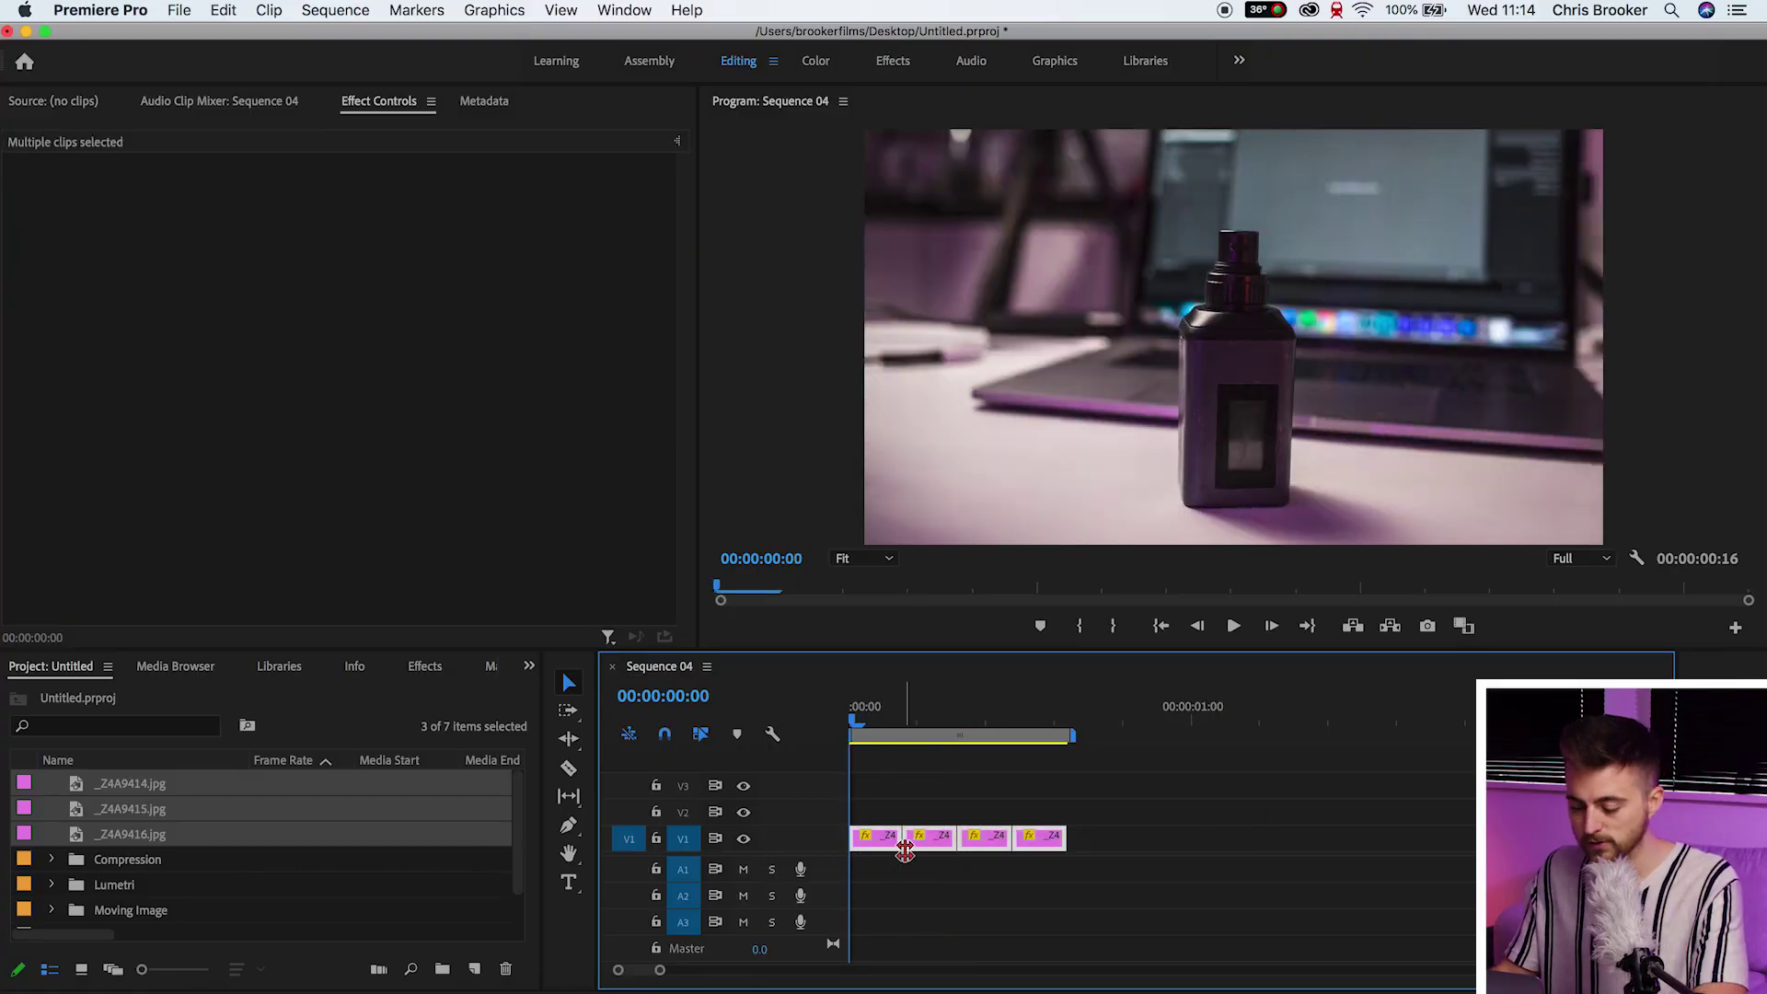
left_click(973, 725)
left_click_drag(1065, 734, 1073, 736)
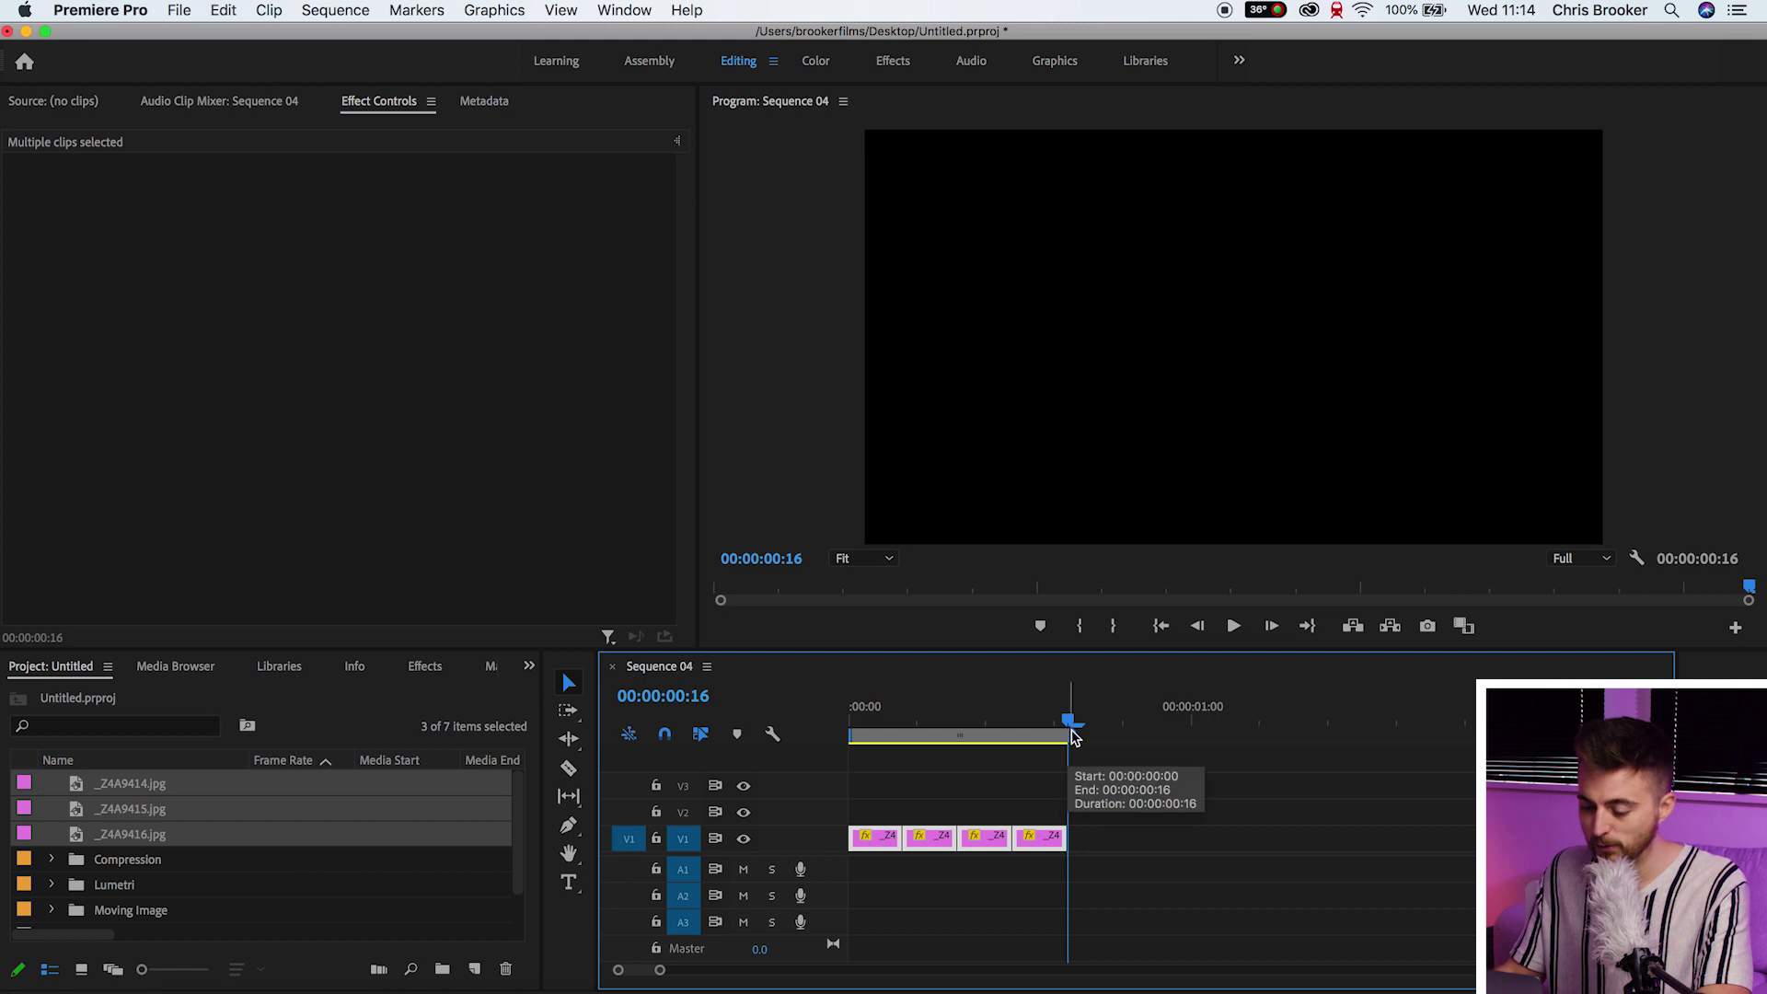
key("minus")
key("minus")
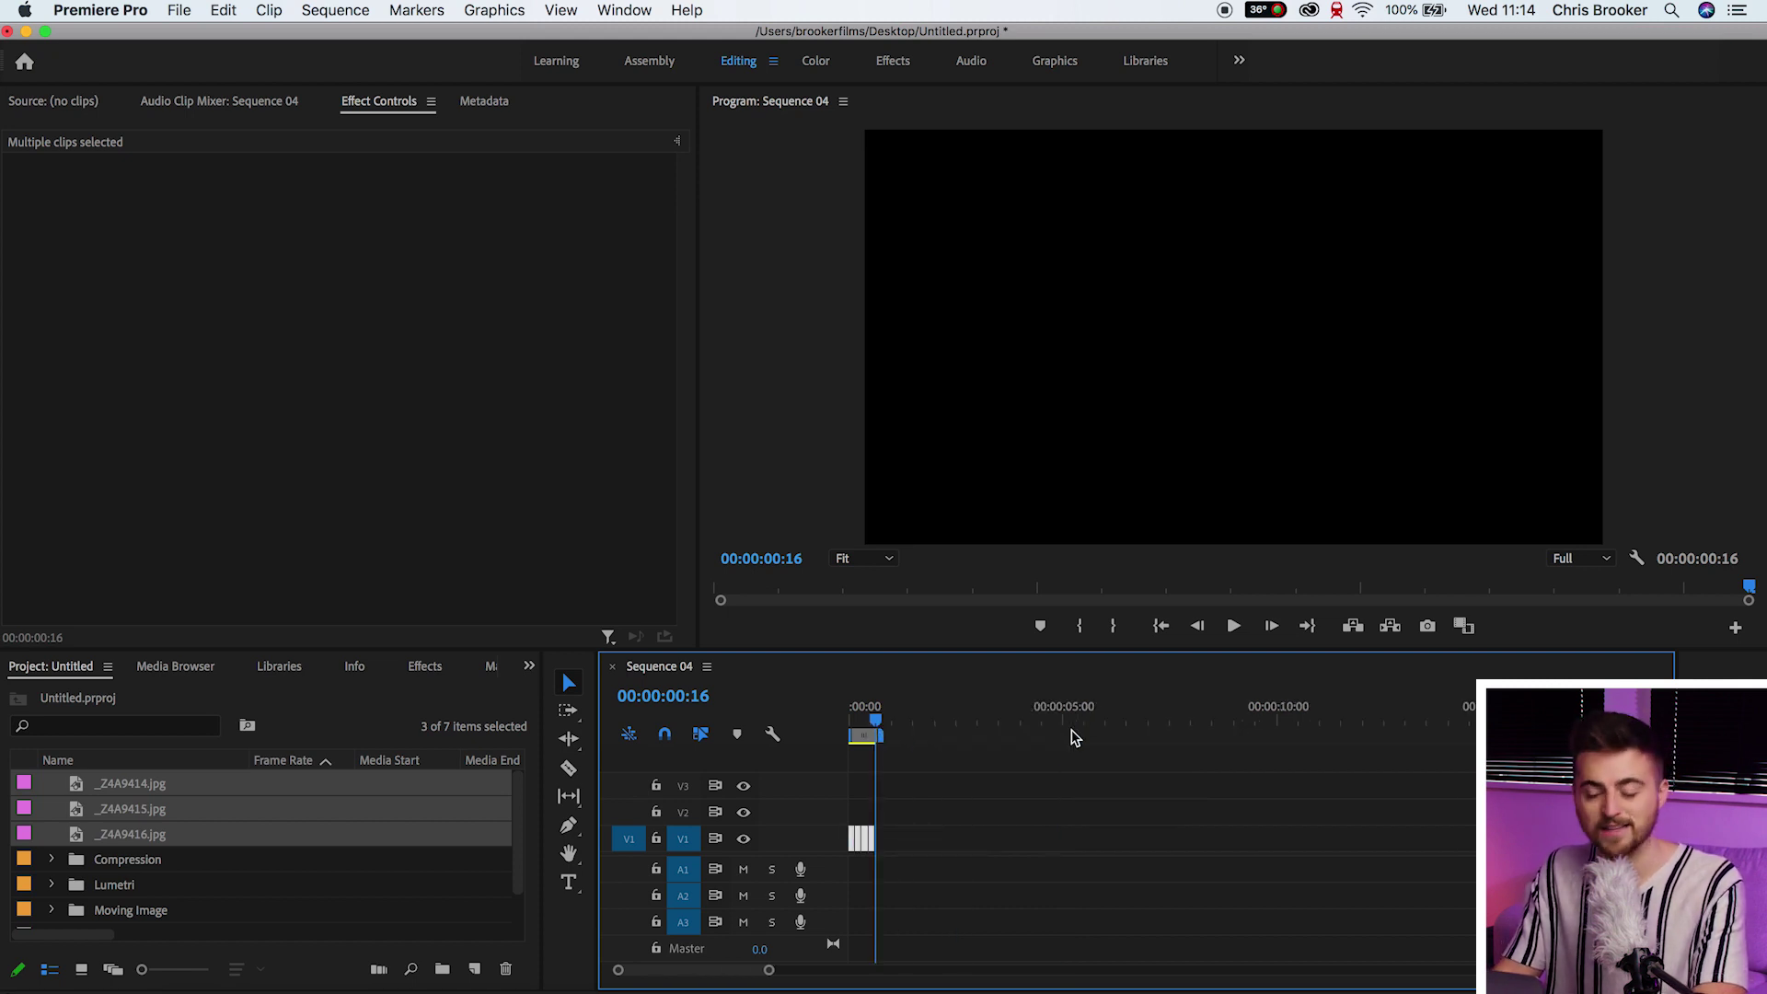
Play the repeated stills to review the looping motion and the brightness change
key("space")
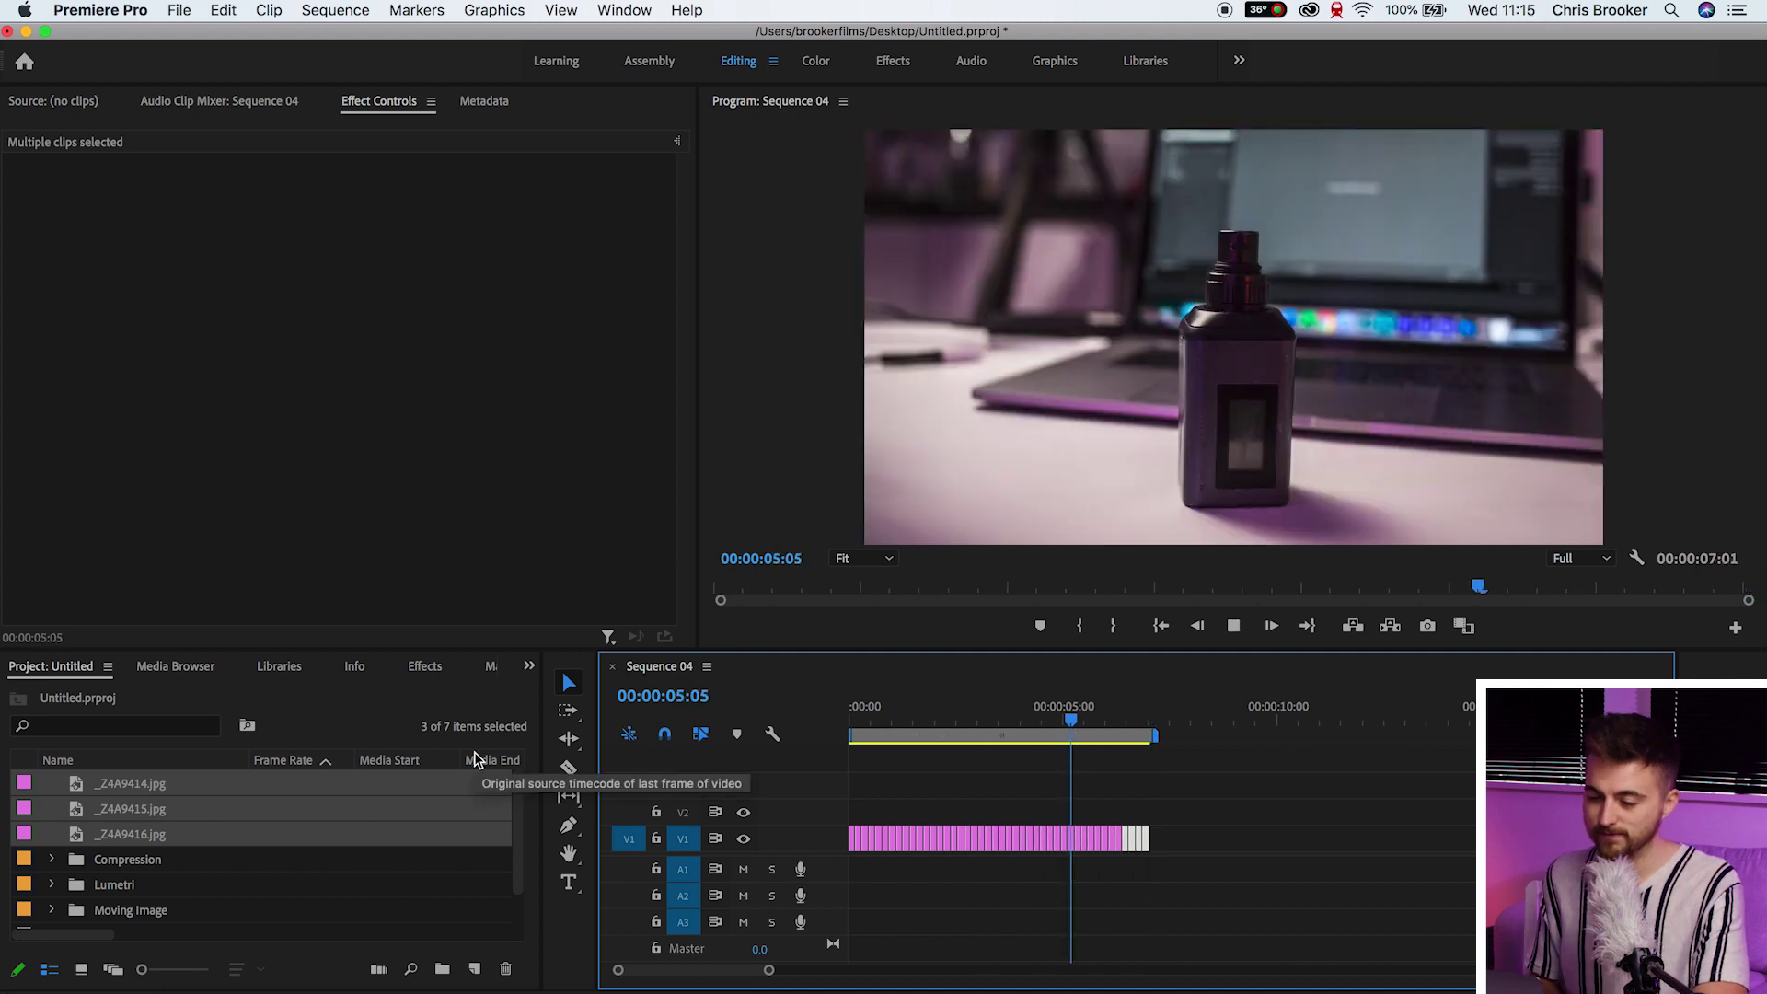
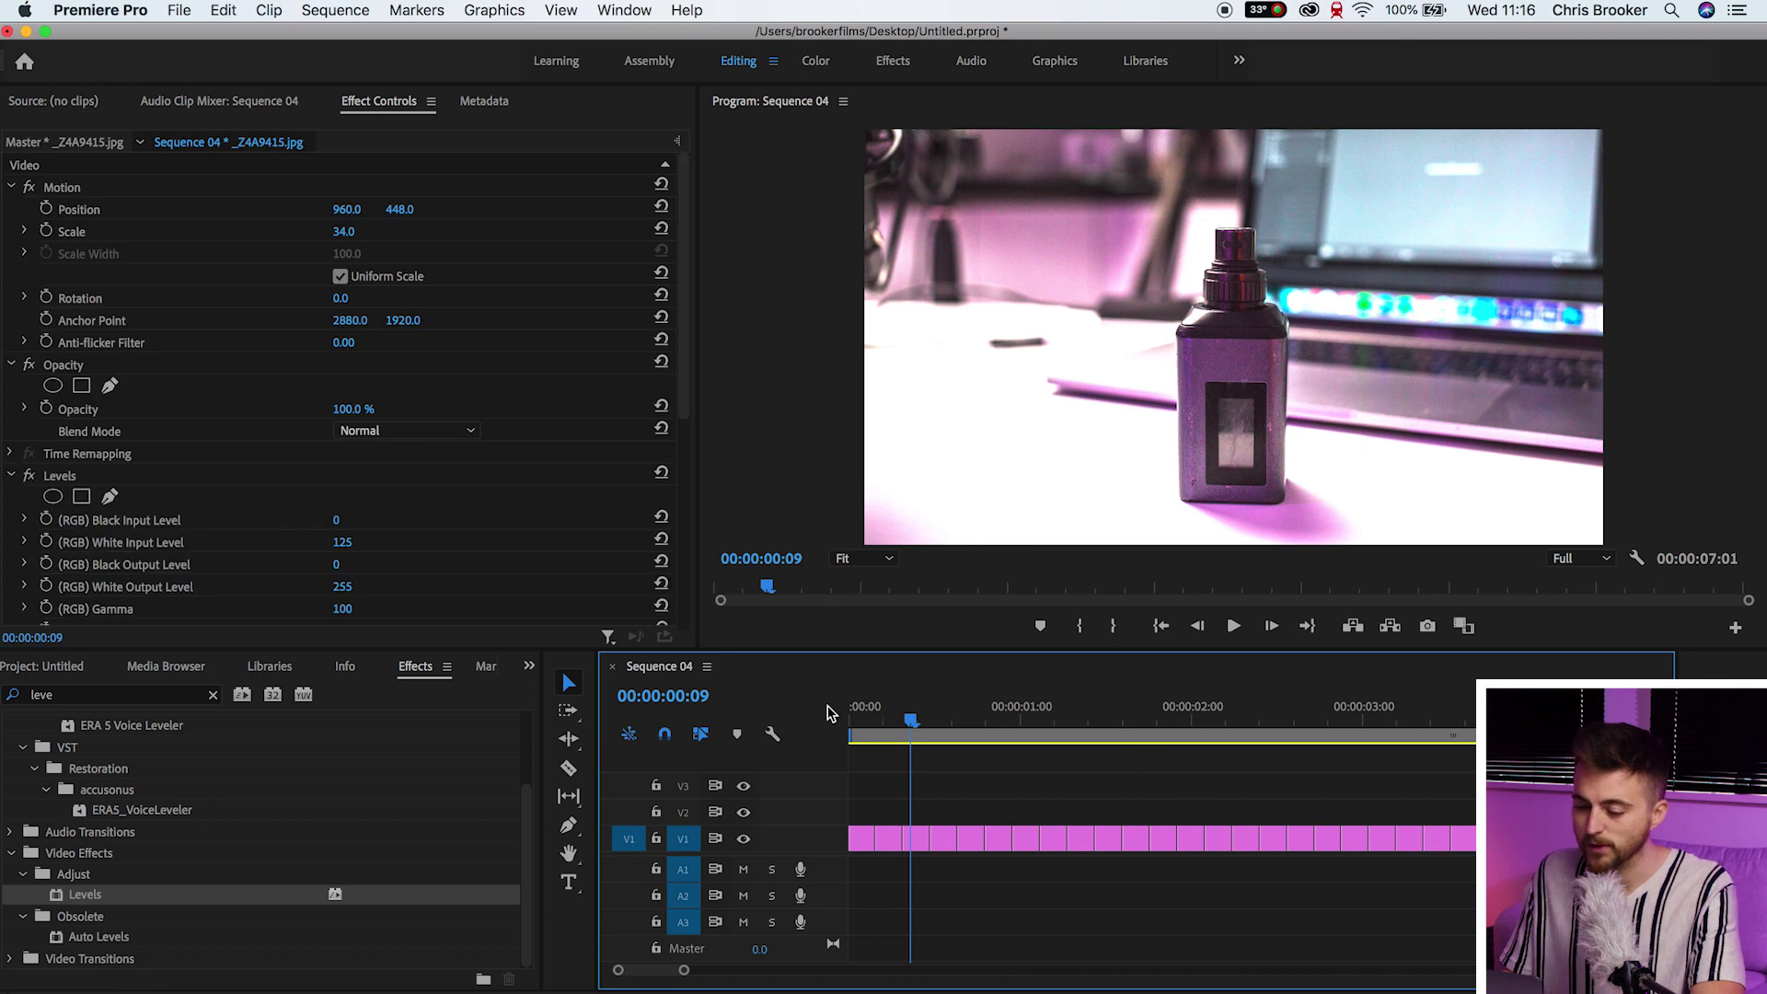
key("space")
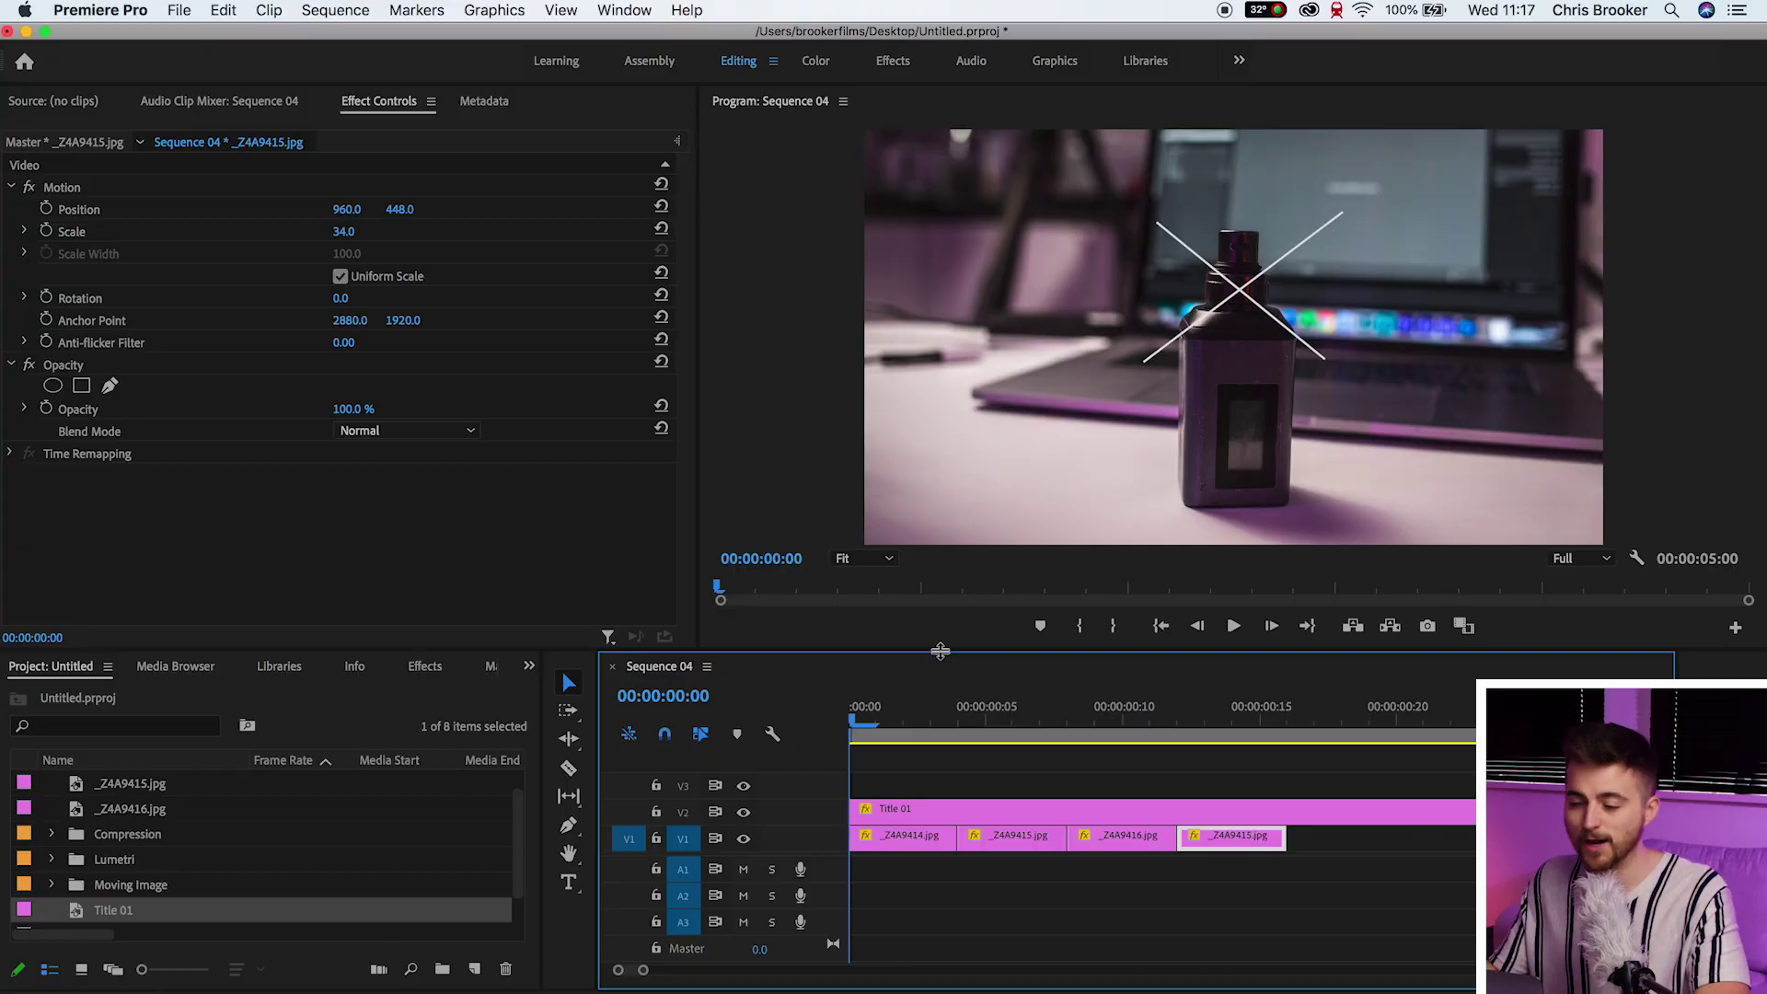
Delete the fourth still, the duplicate _Z4A9415.jpg, from the end of V1
left_click_drag(888, 713, 902, 750)
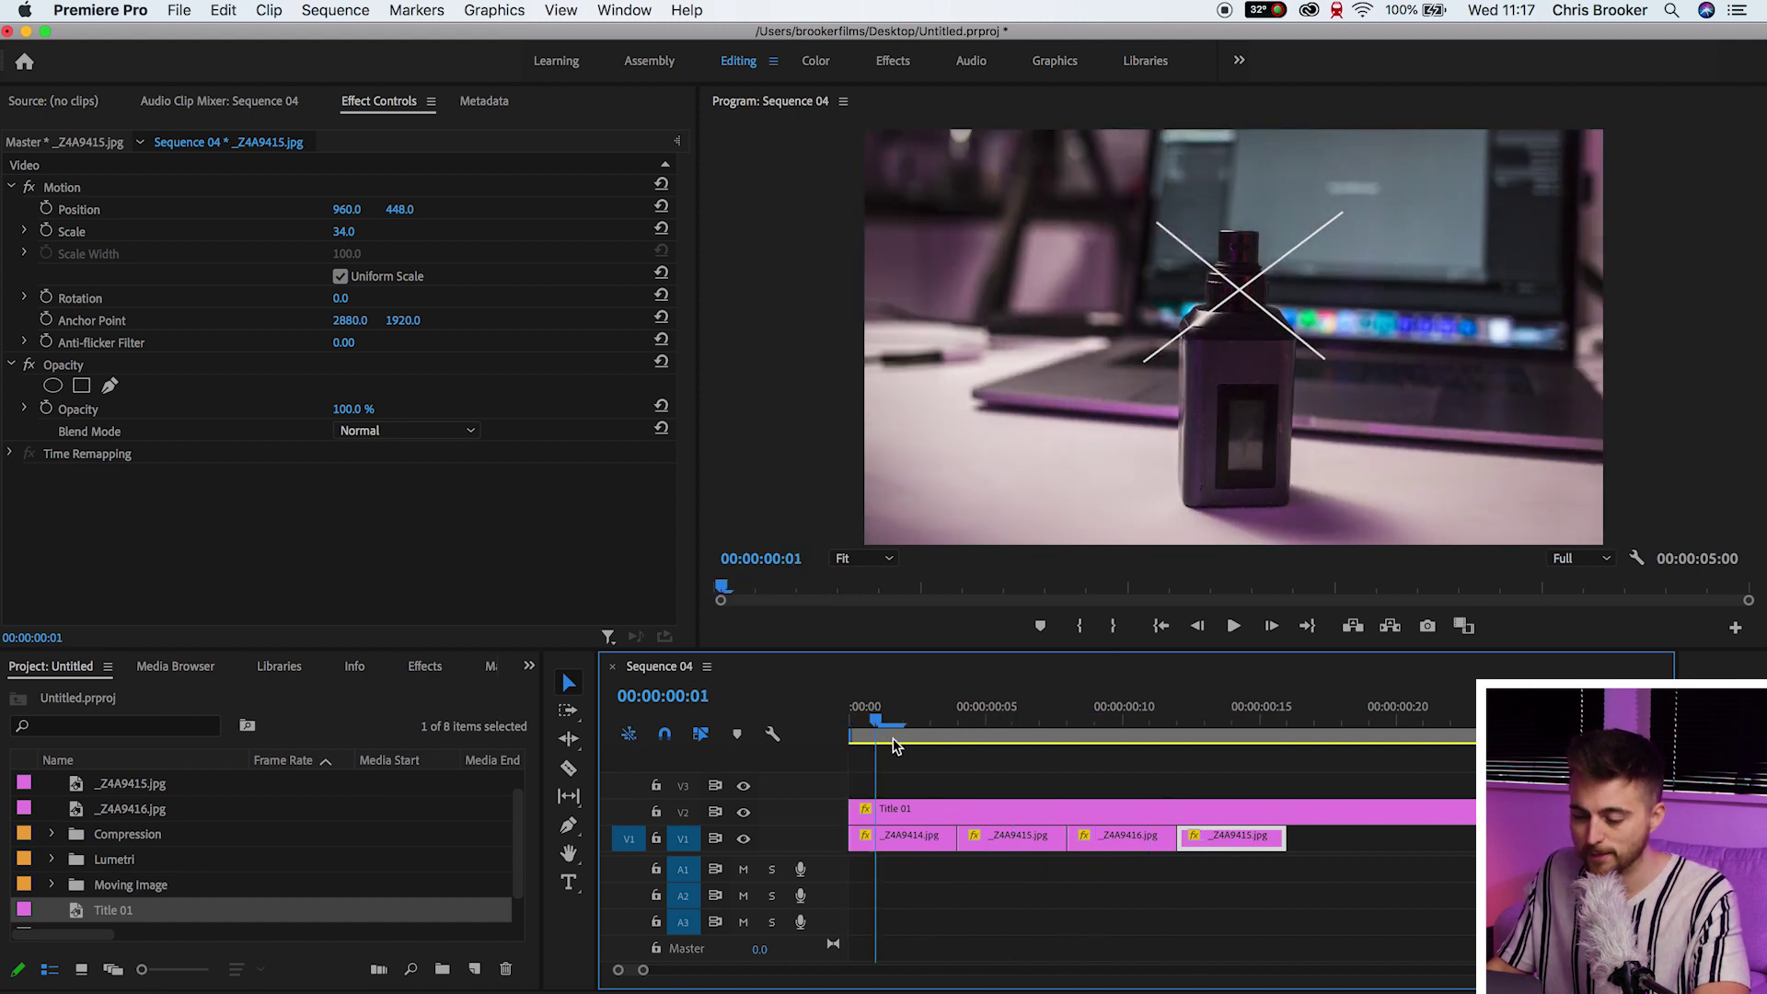
key("Delete")
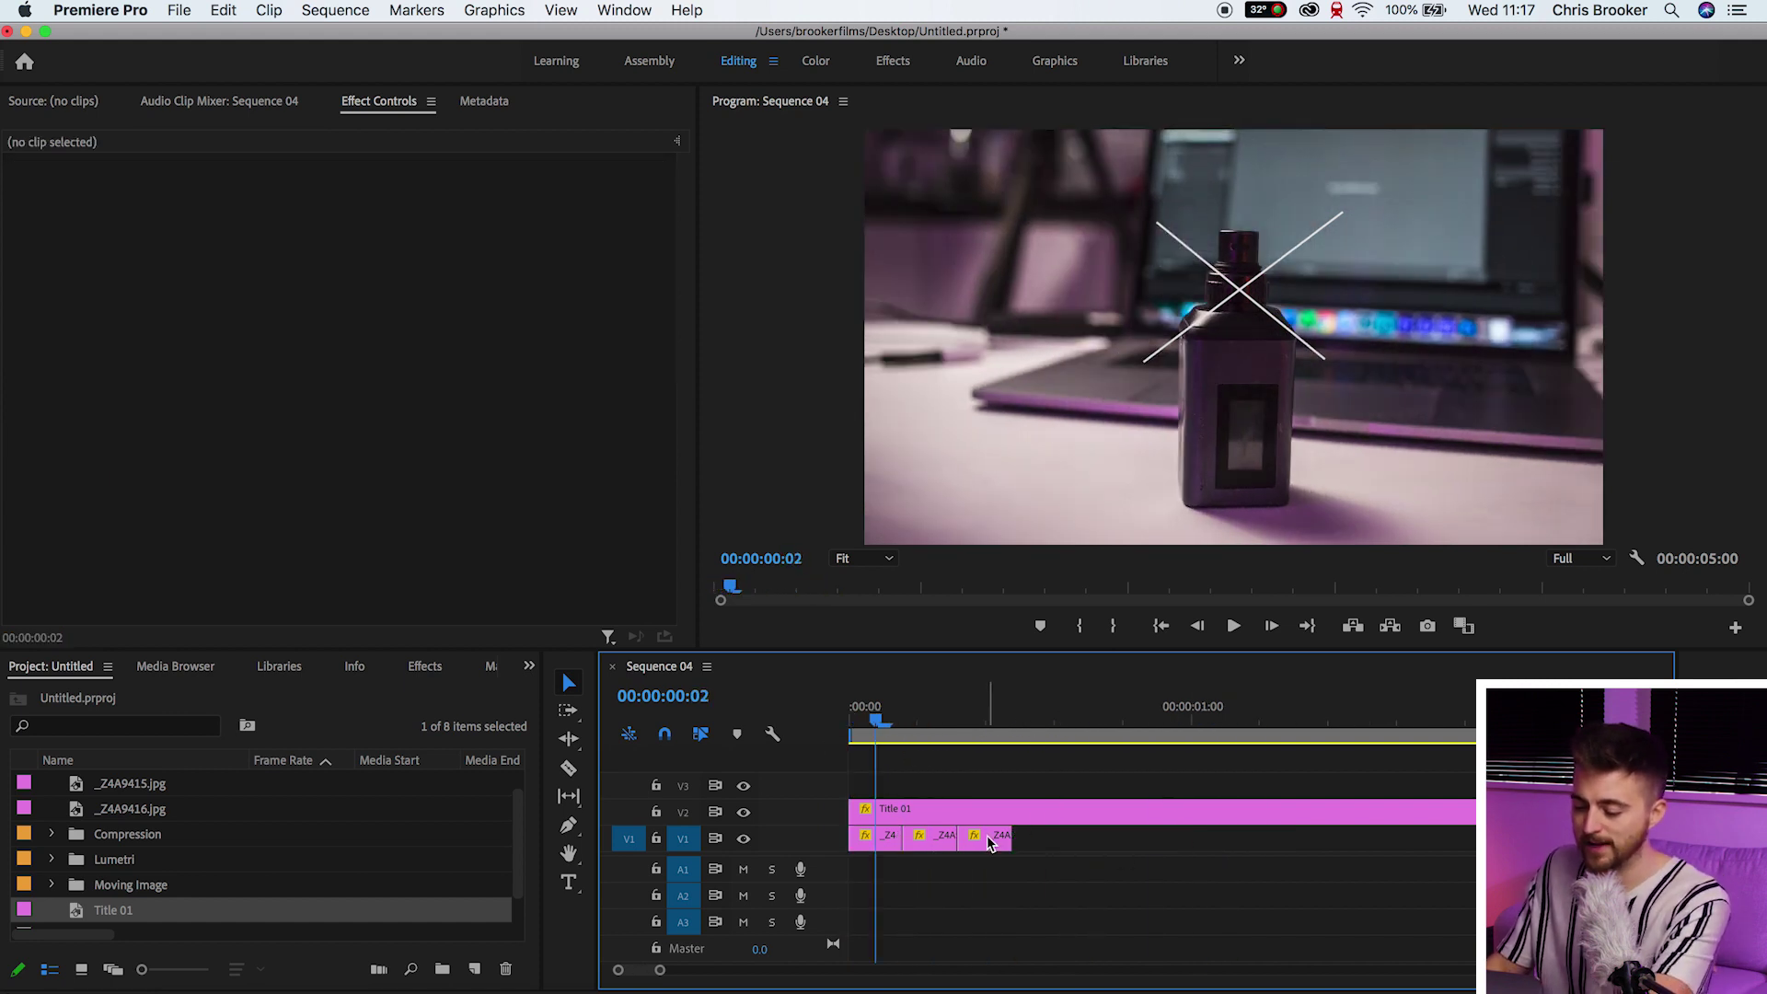
key("=")
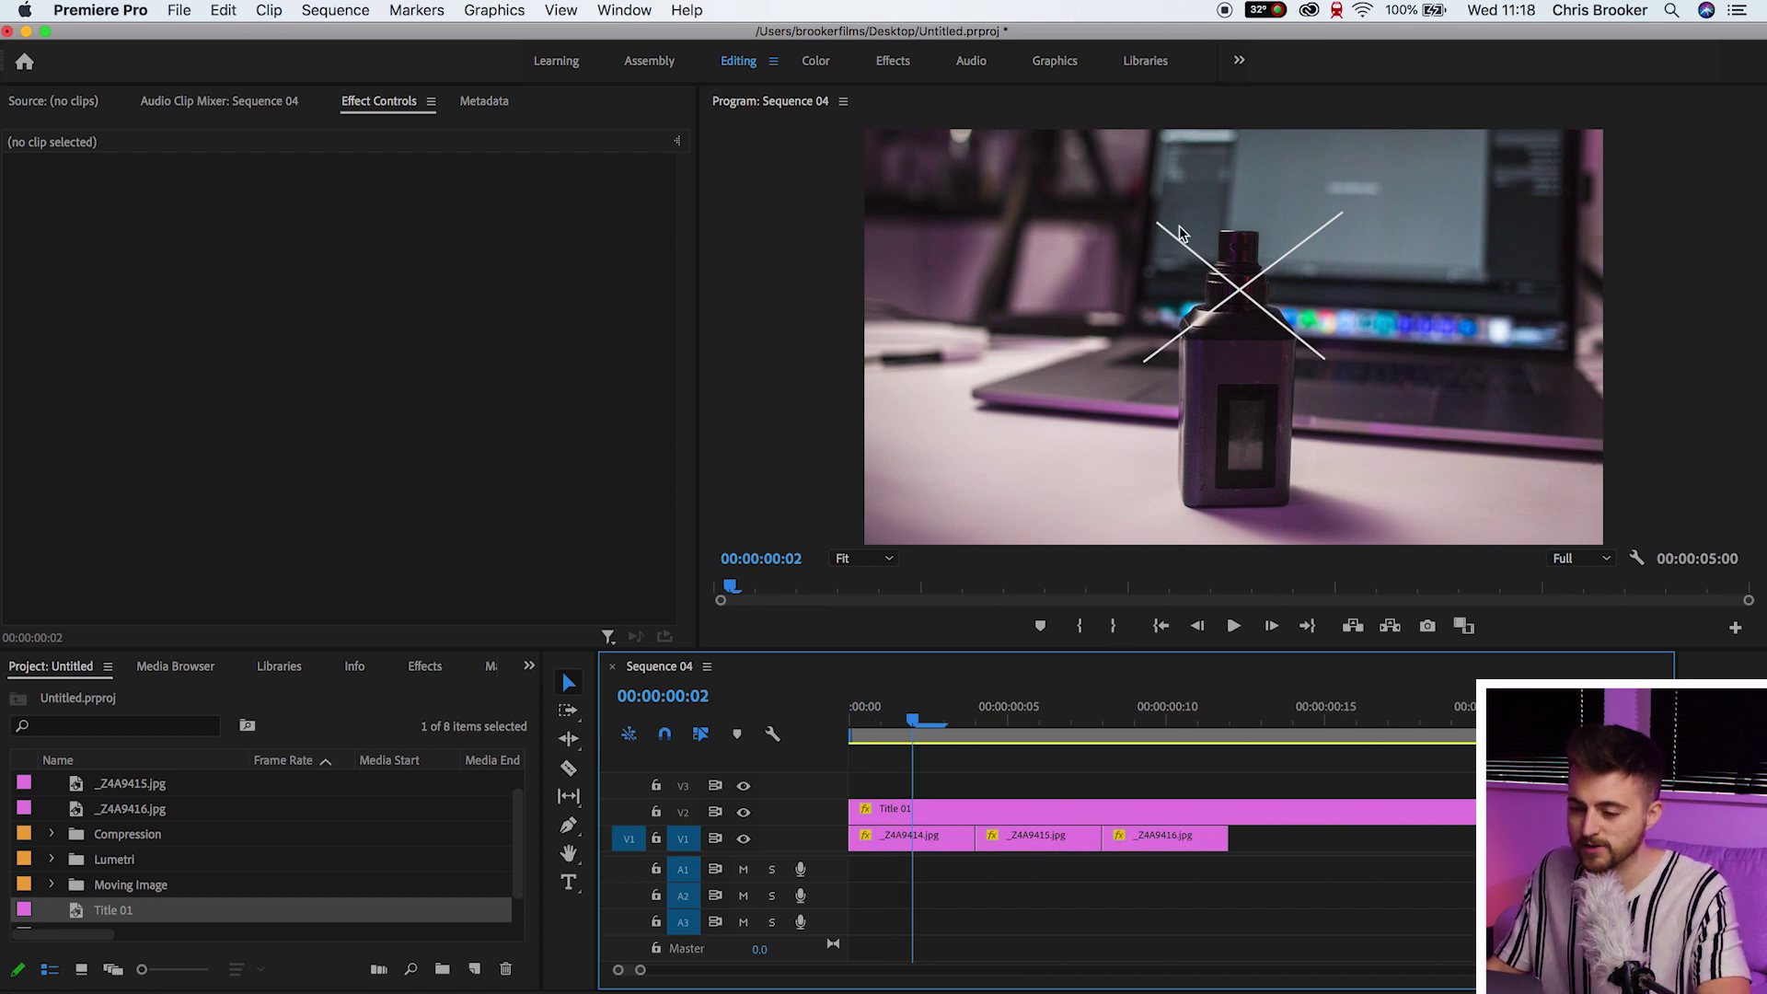
Move the Title 01 cross upwards with its vertical Position so its centre meets the top of the bottle
left_click(935, 840)
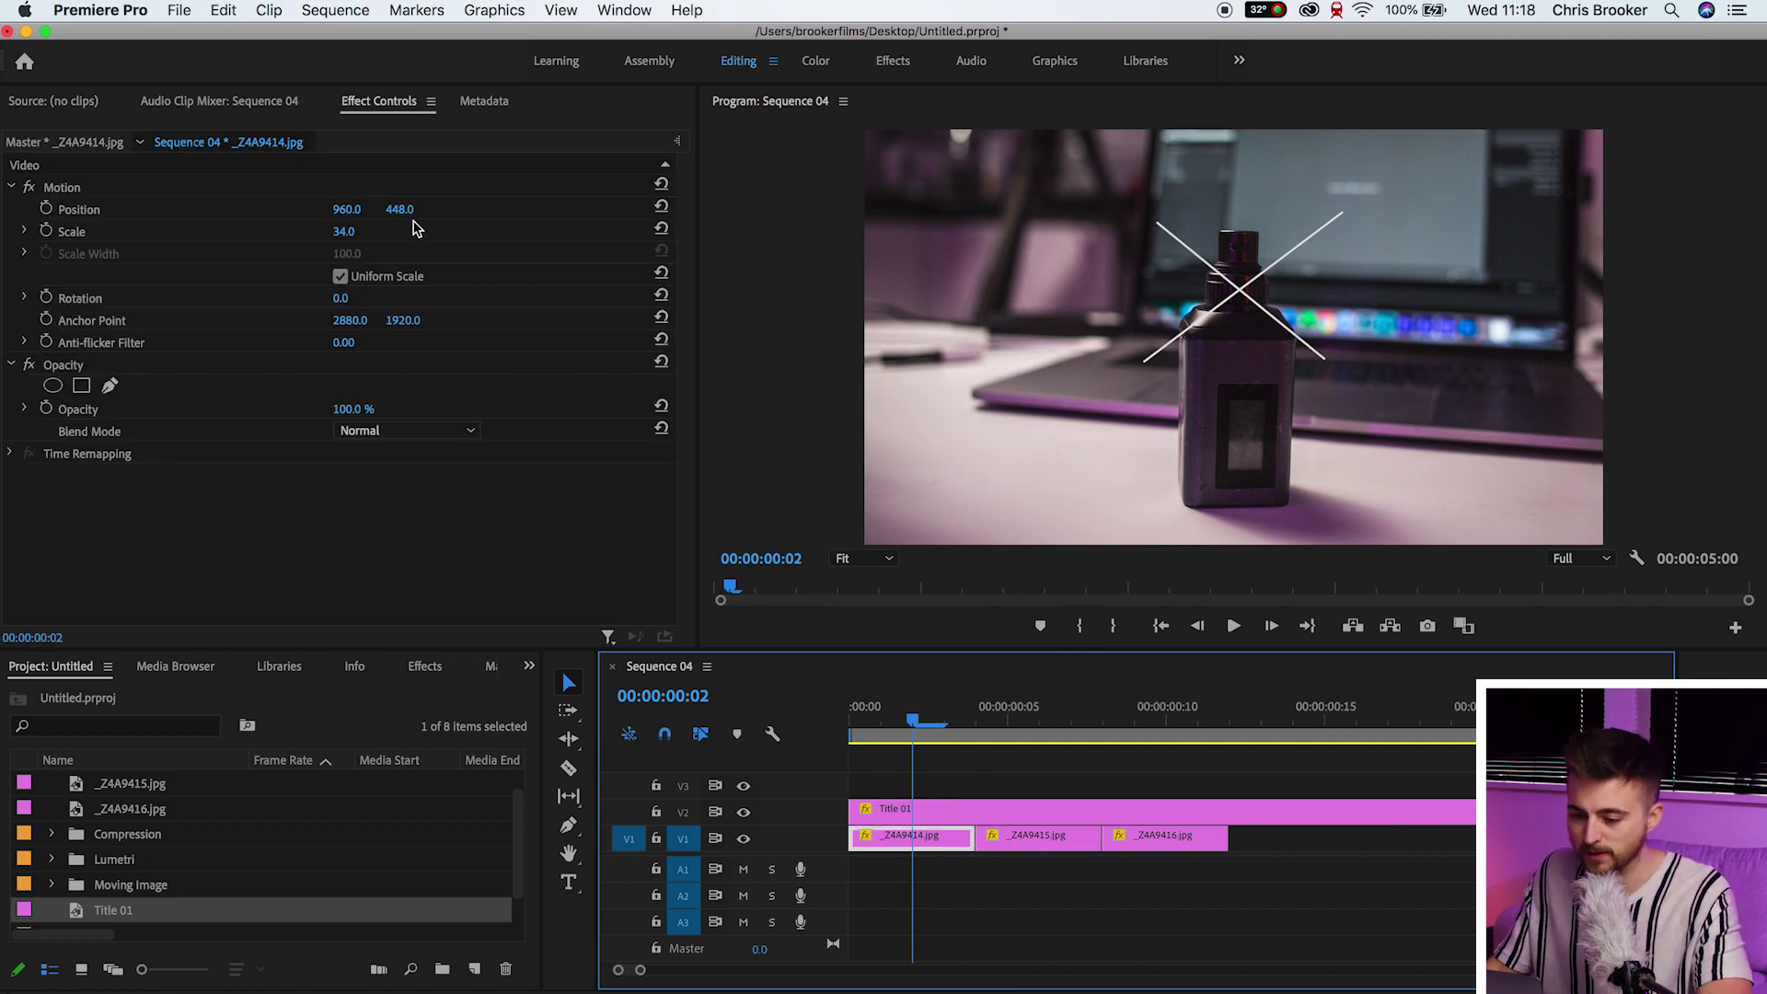
left_click(985, 788)
left_click(916, 810)
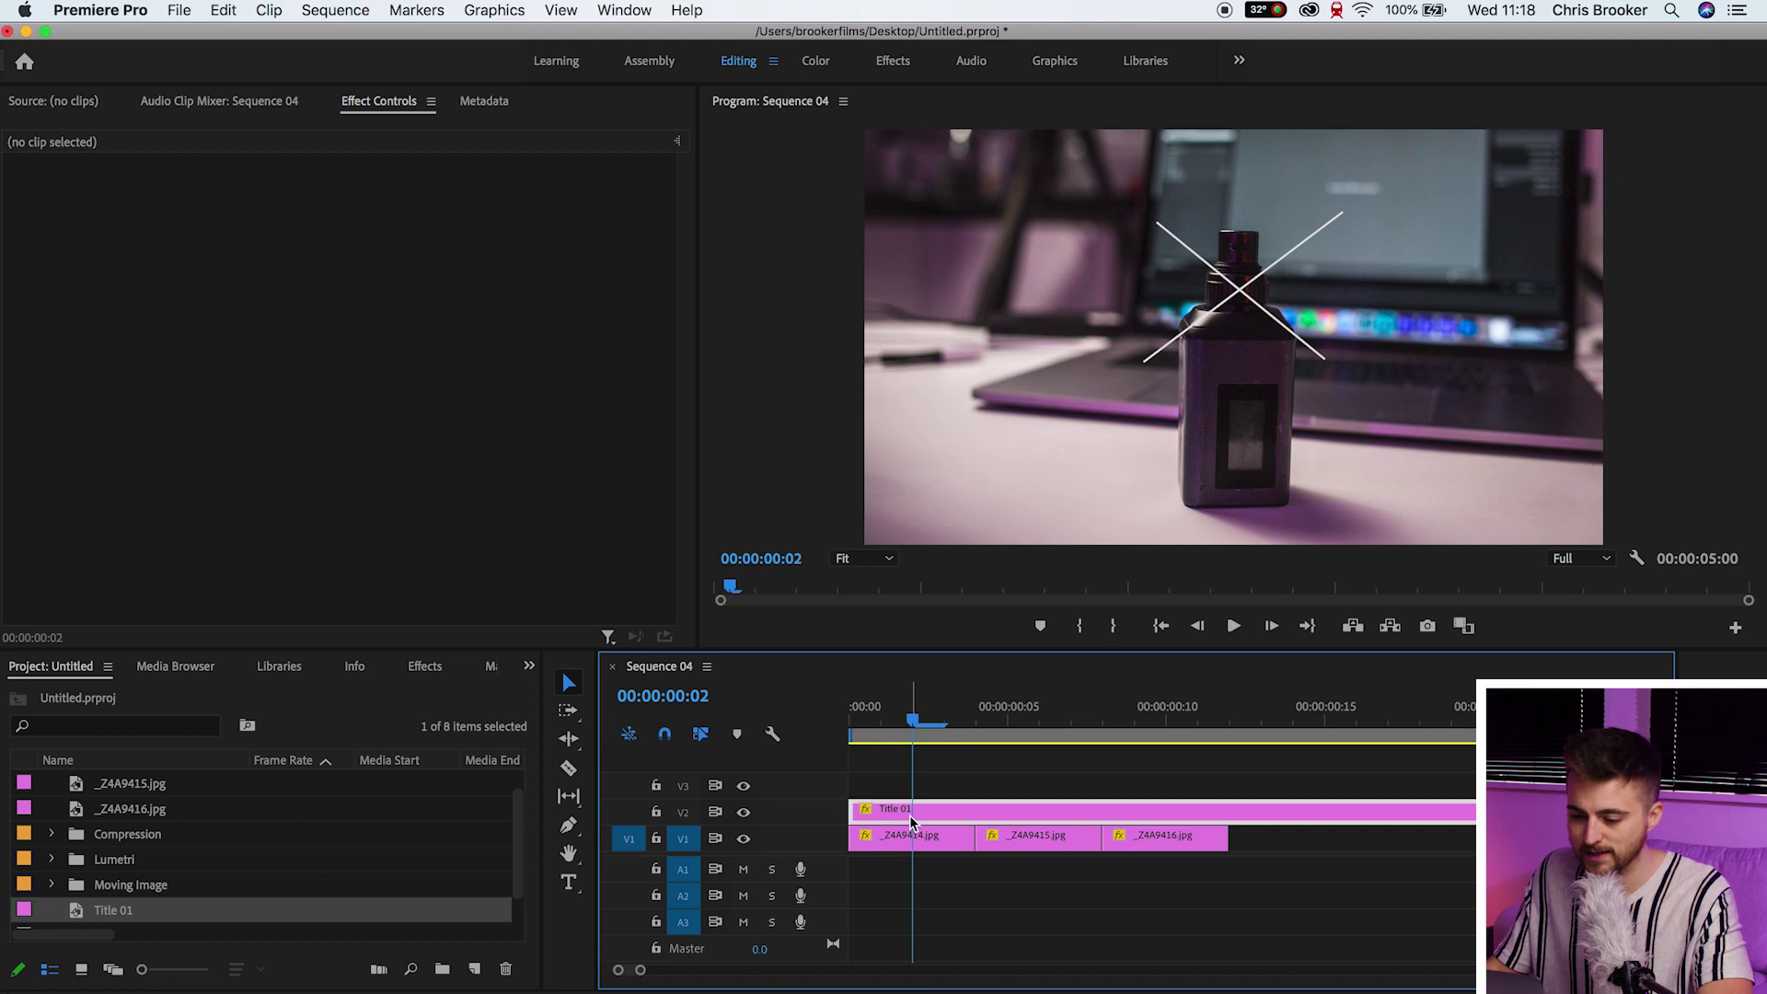
left_click_drag(416, 210, 319, 211)
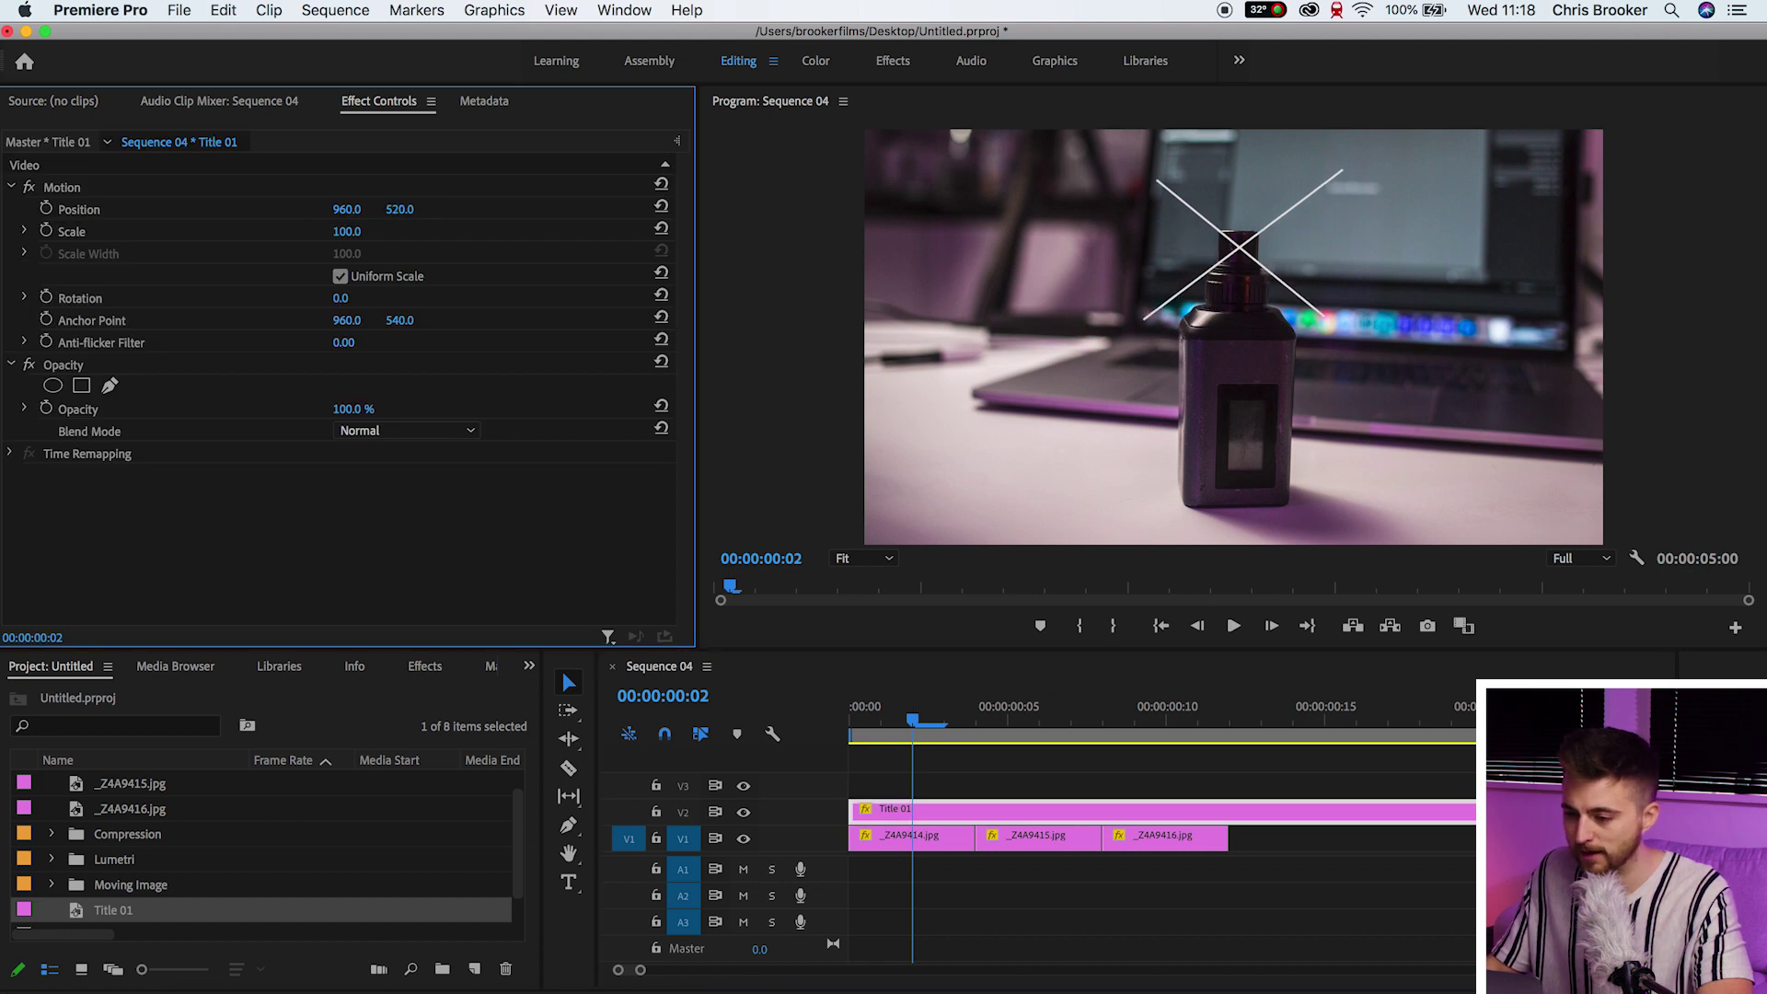
Align the second and third stills with the cross using Position, setting the second still's vertical value to 446
left_click(918, 839)
left_click_drag(955, 707, 1035, 722)
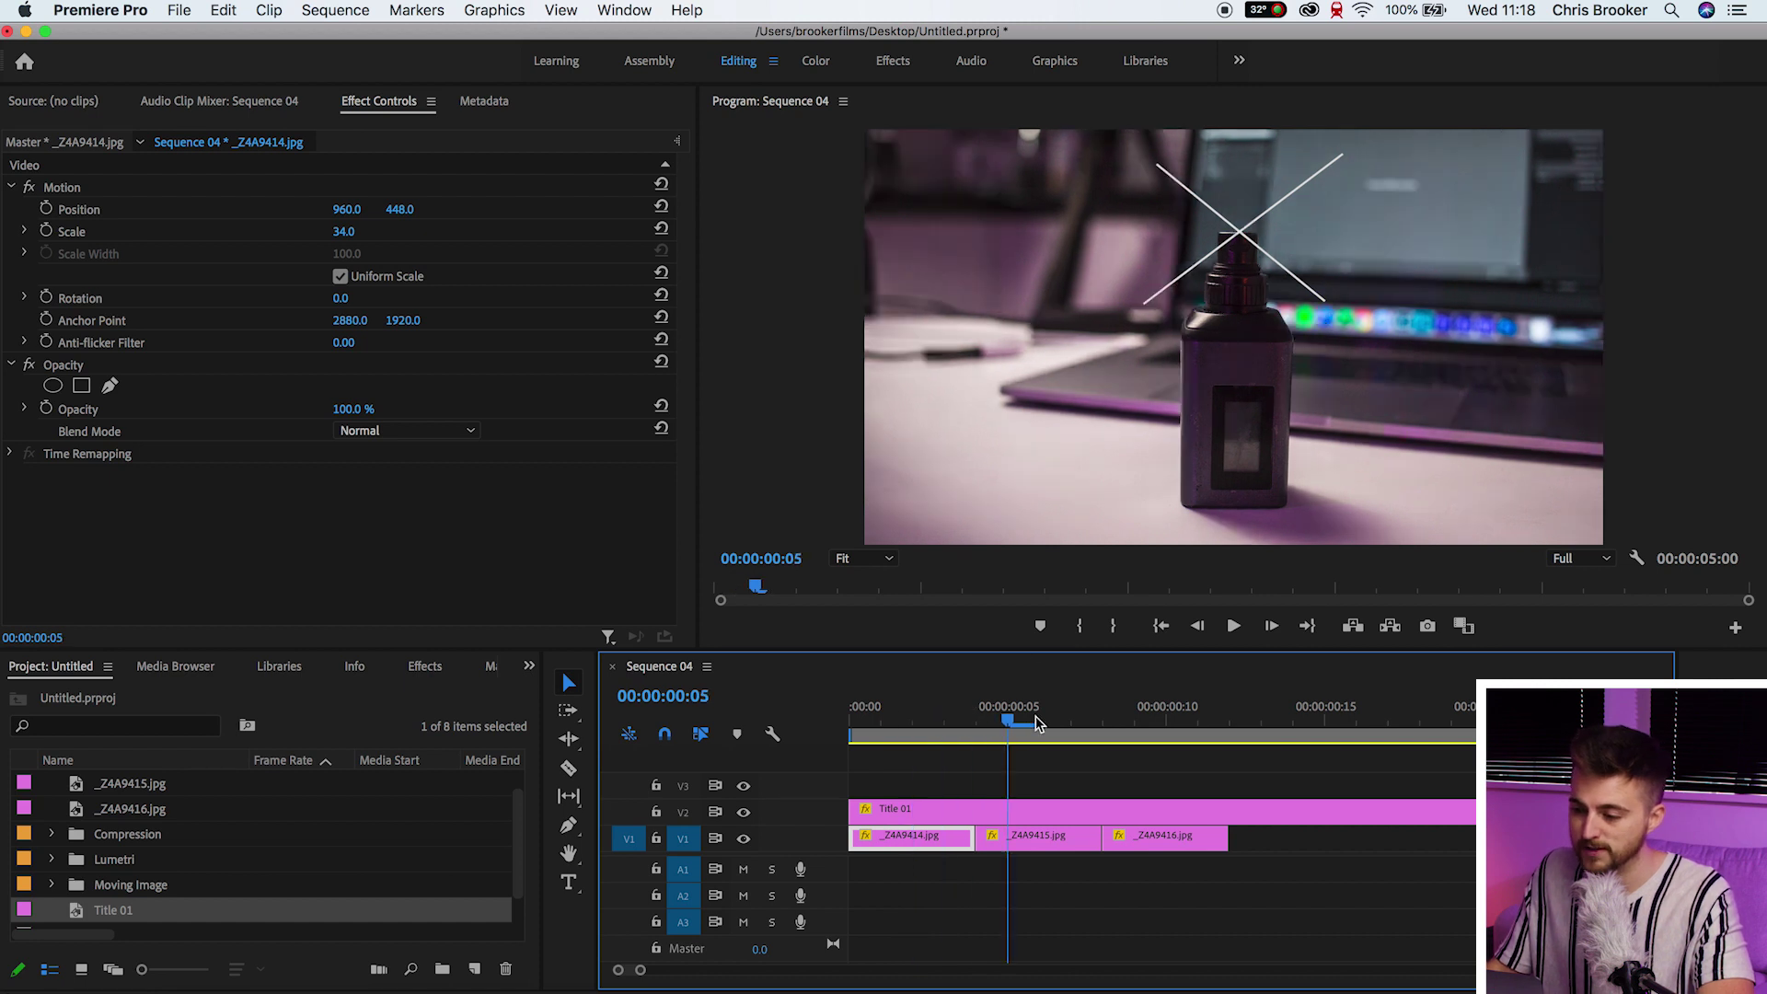
left_click(1044, 836)
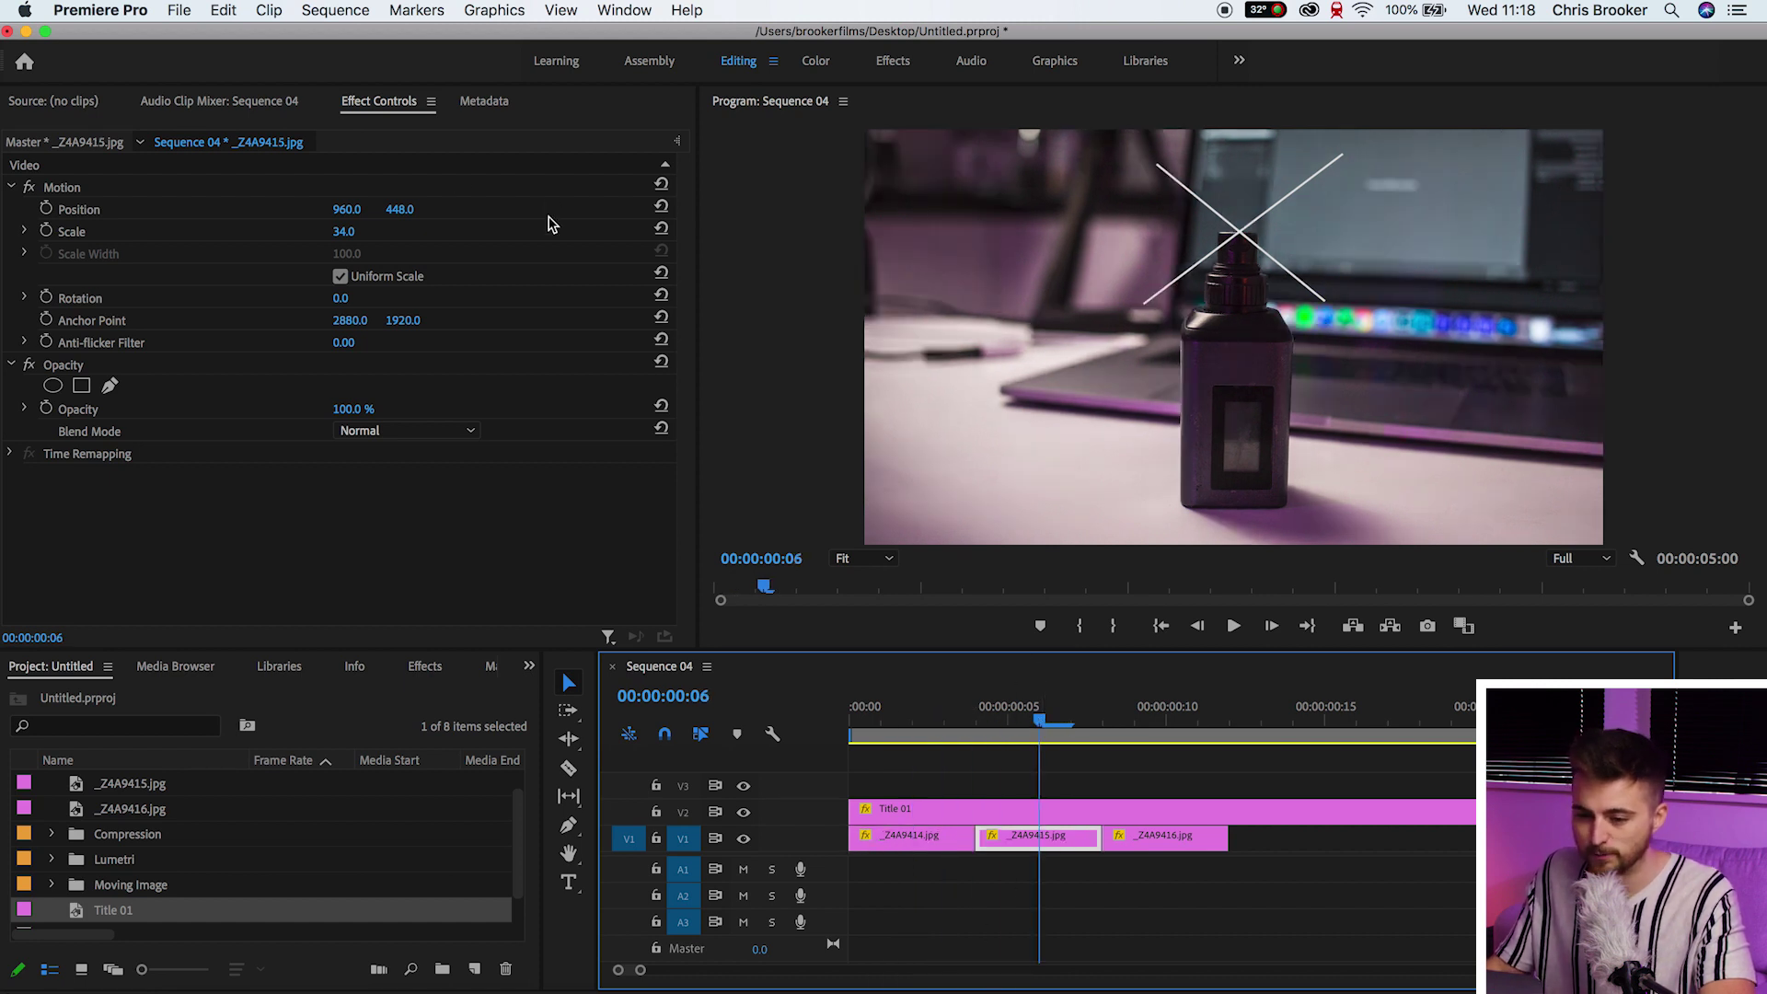
left_click_drag(428, 209, 426, 209)
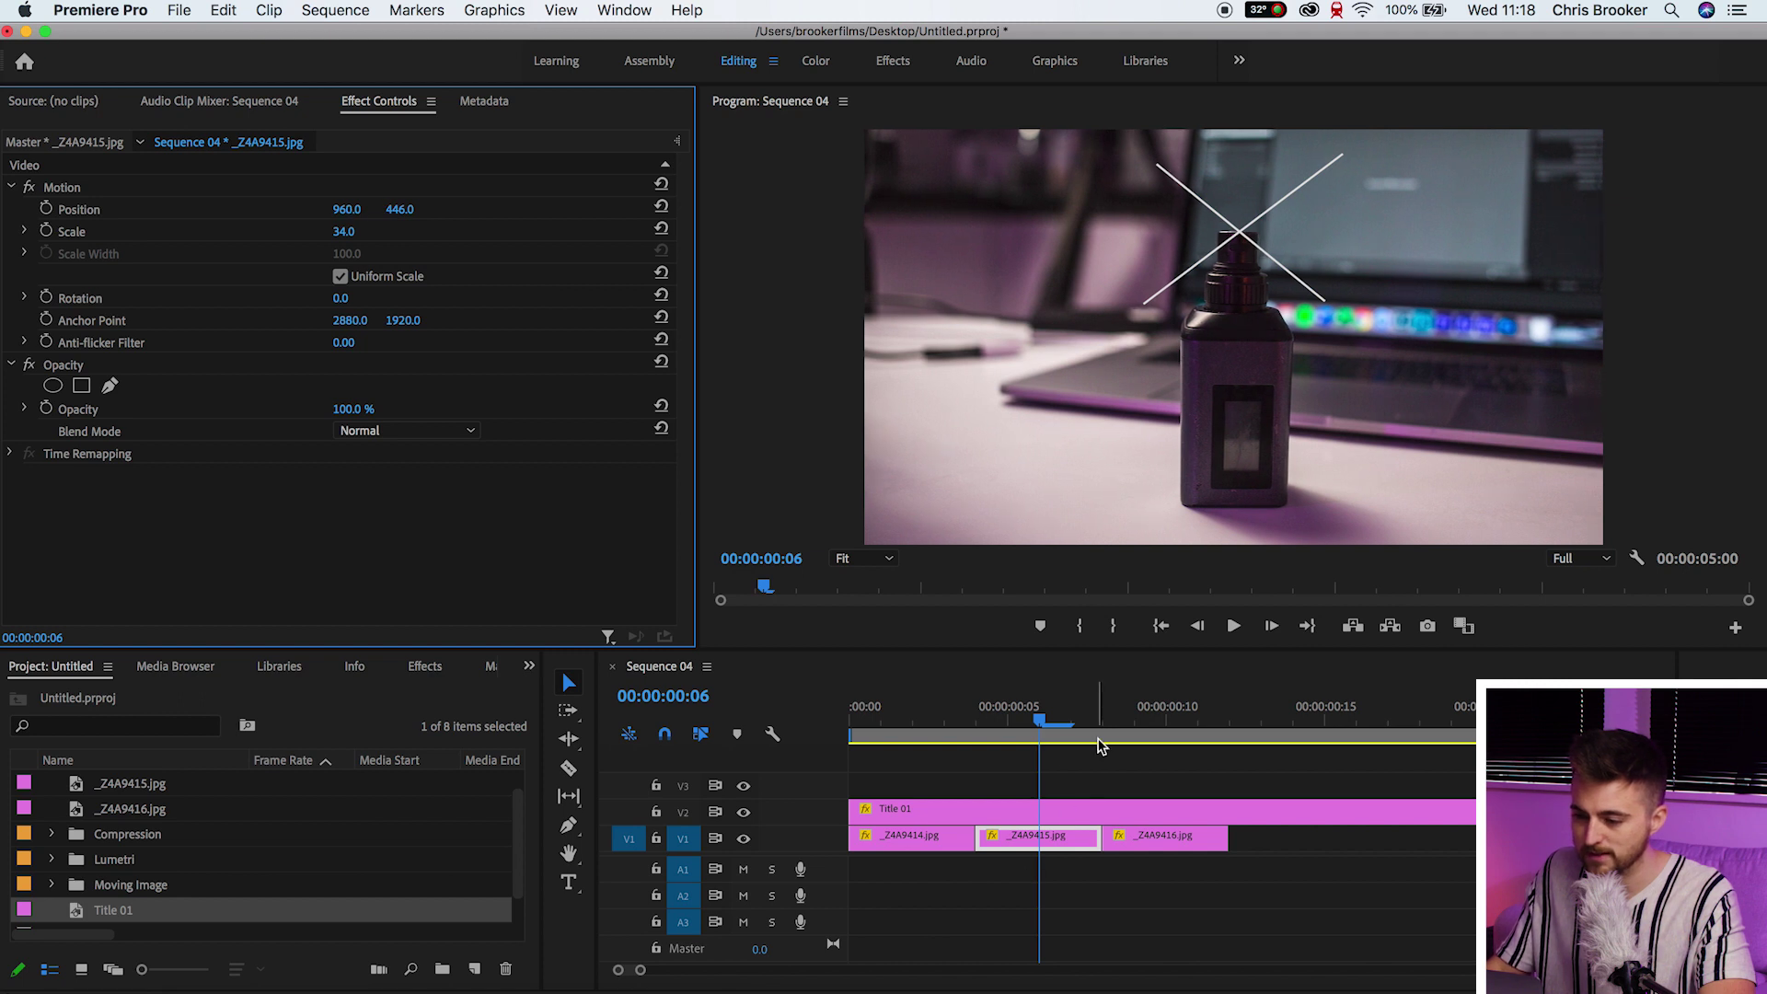
left_click(1134, 717)
left_click_drag(347, 209, 404, 211)
Paste a copy of _Z4A9415.jpg after the third still, and duplicate the four-still group repeatedly up to 00:00:05:19
left_click_drag(1139, 704, 1224, 718)
key("super+v")
left_click_drag(1395, 918, 914, 847)
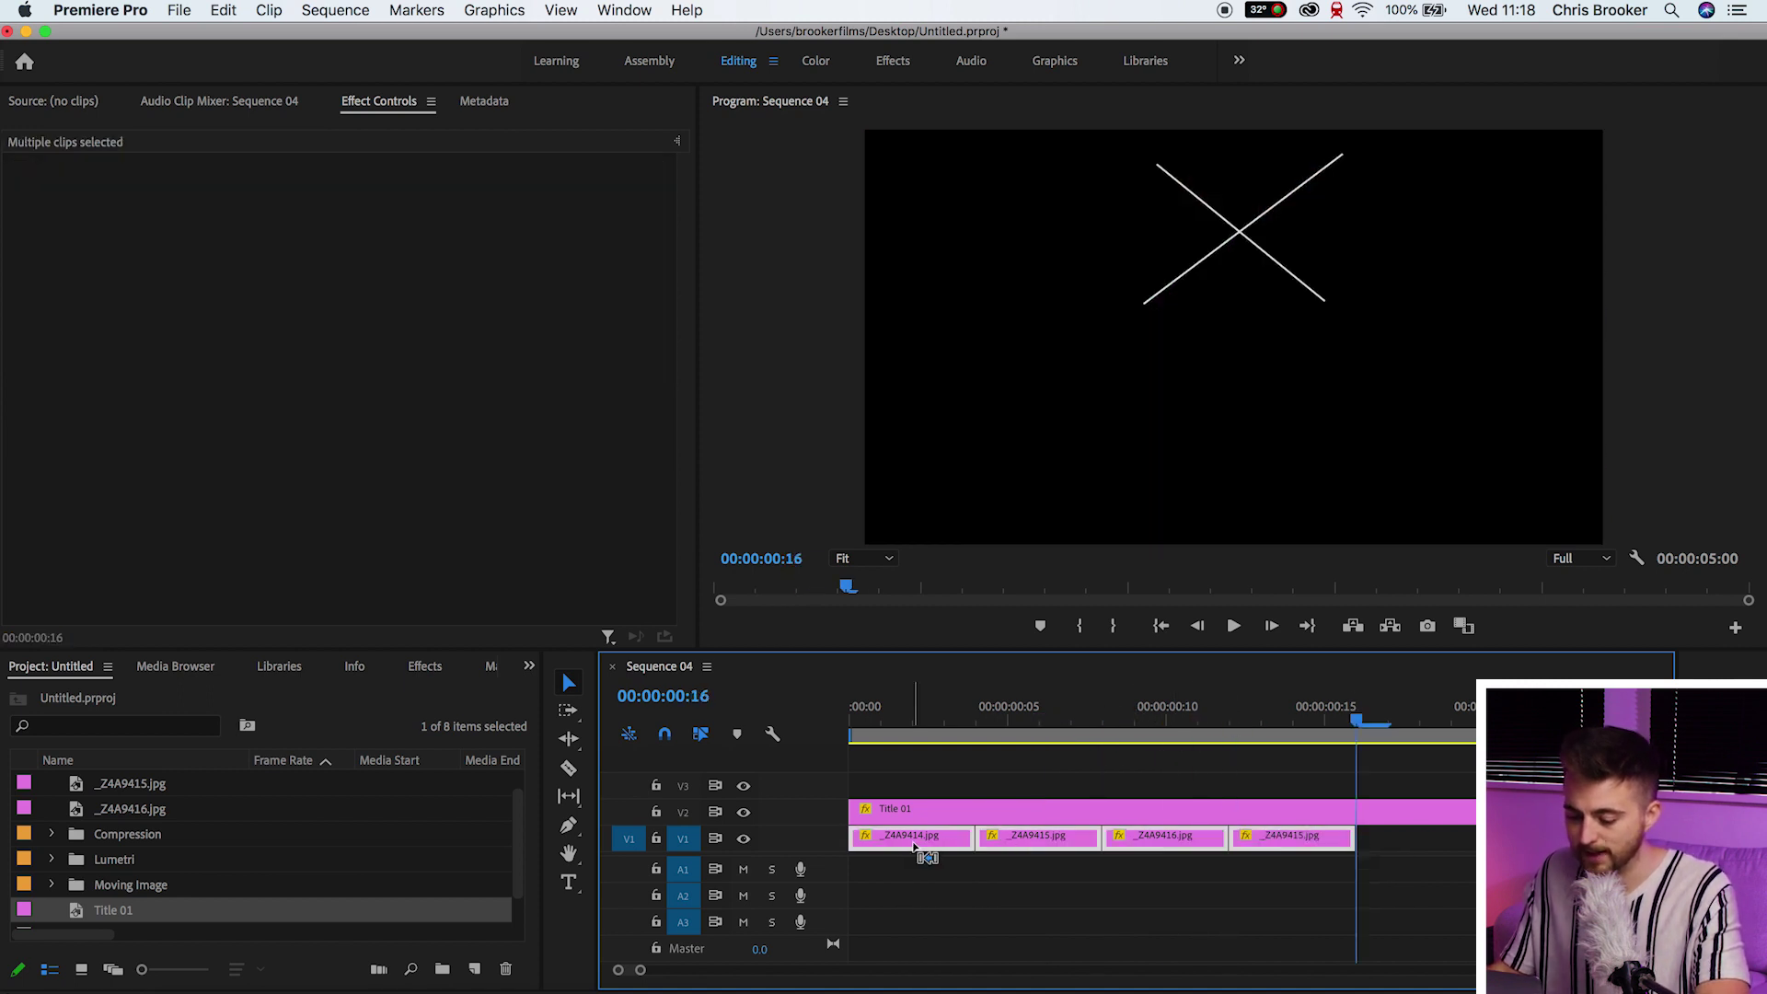
key("super+c")
key("super+v")
key("super+v")
key("super+v")
key("super+v")
key("super+v")
key("super+v")
key("super+v")
key("super+v")
key("minus")
key("minus")
key("minus")
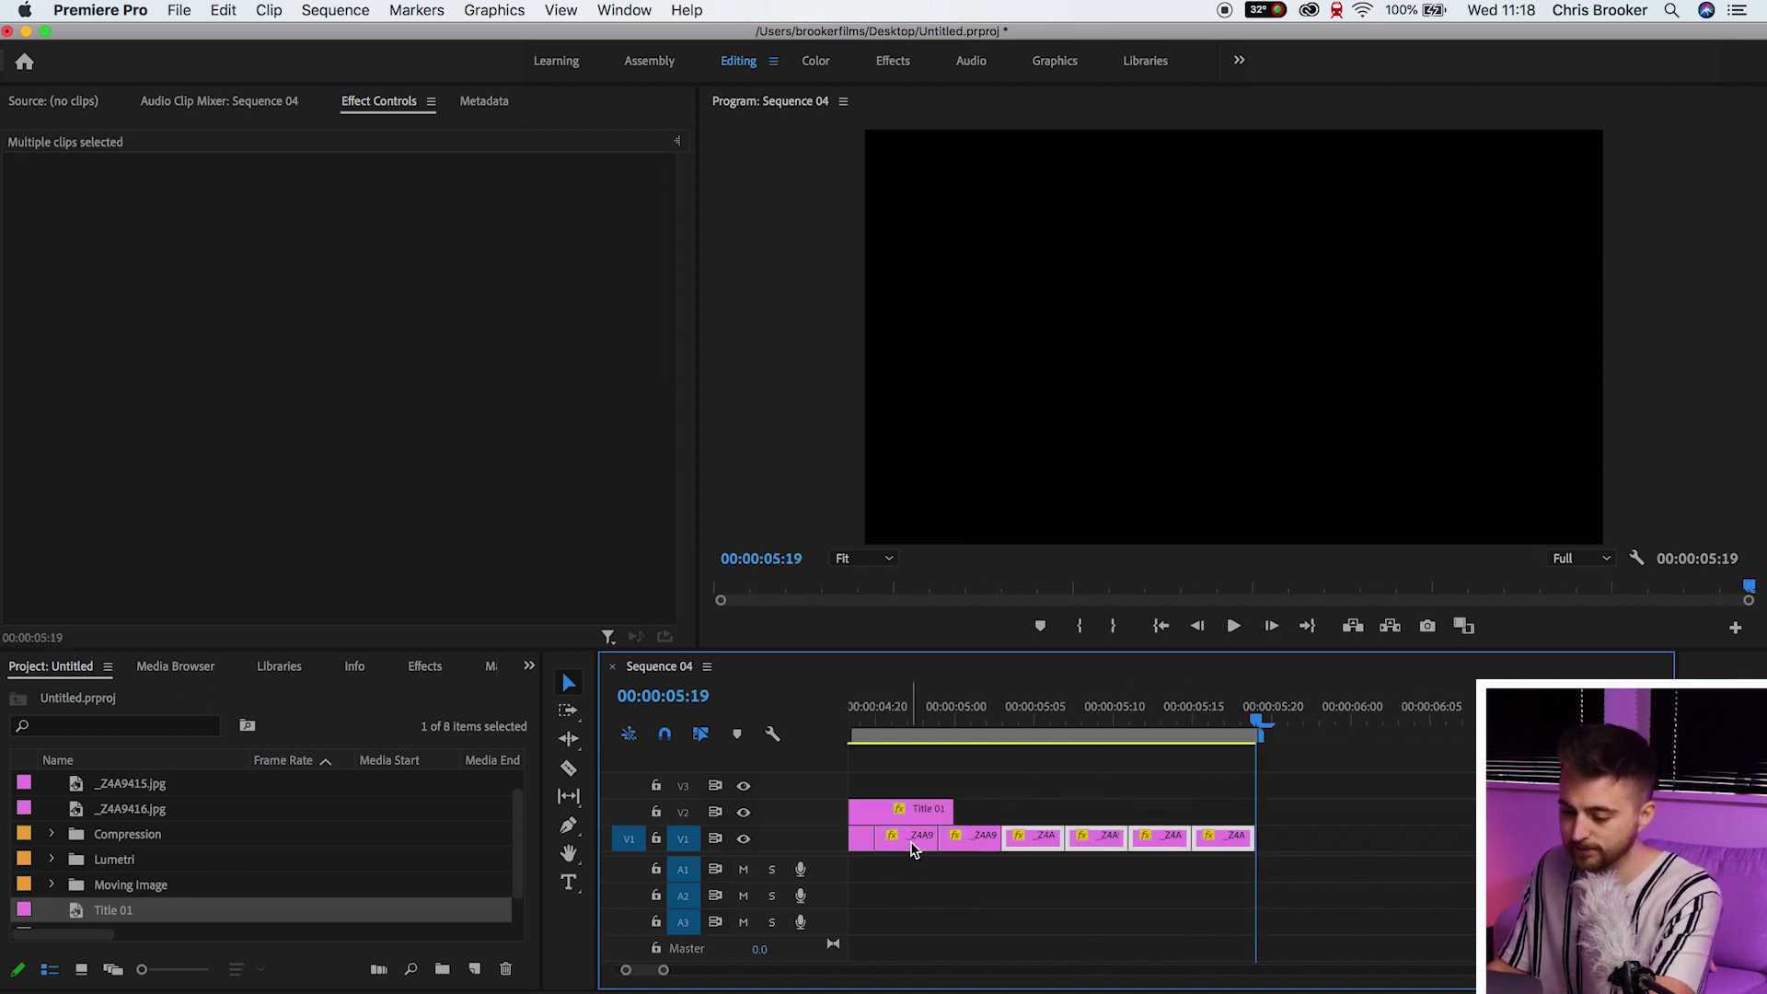
Play back the aligned stills and delete the Title 01 cross from V2
key("space")
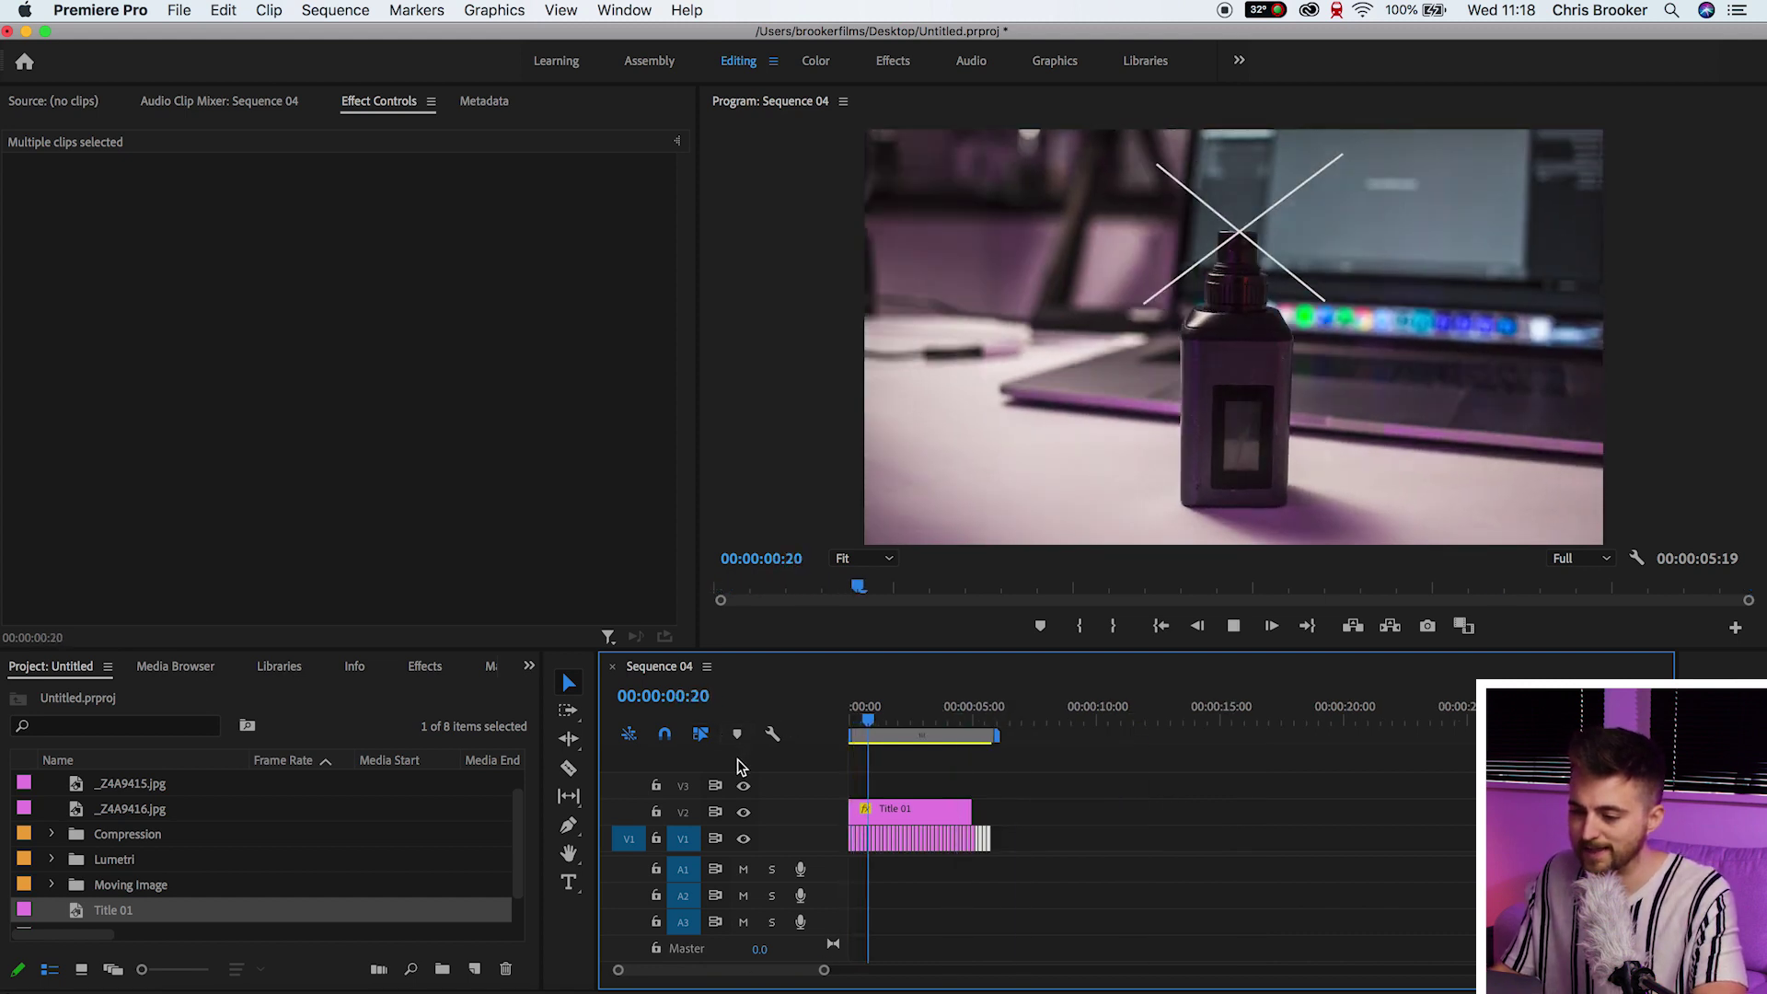
key("space")
left_click(880, 808)
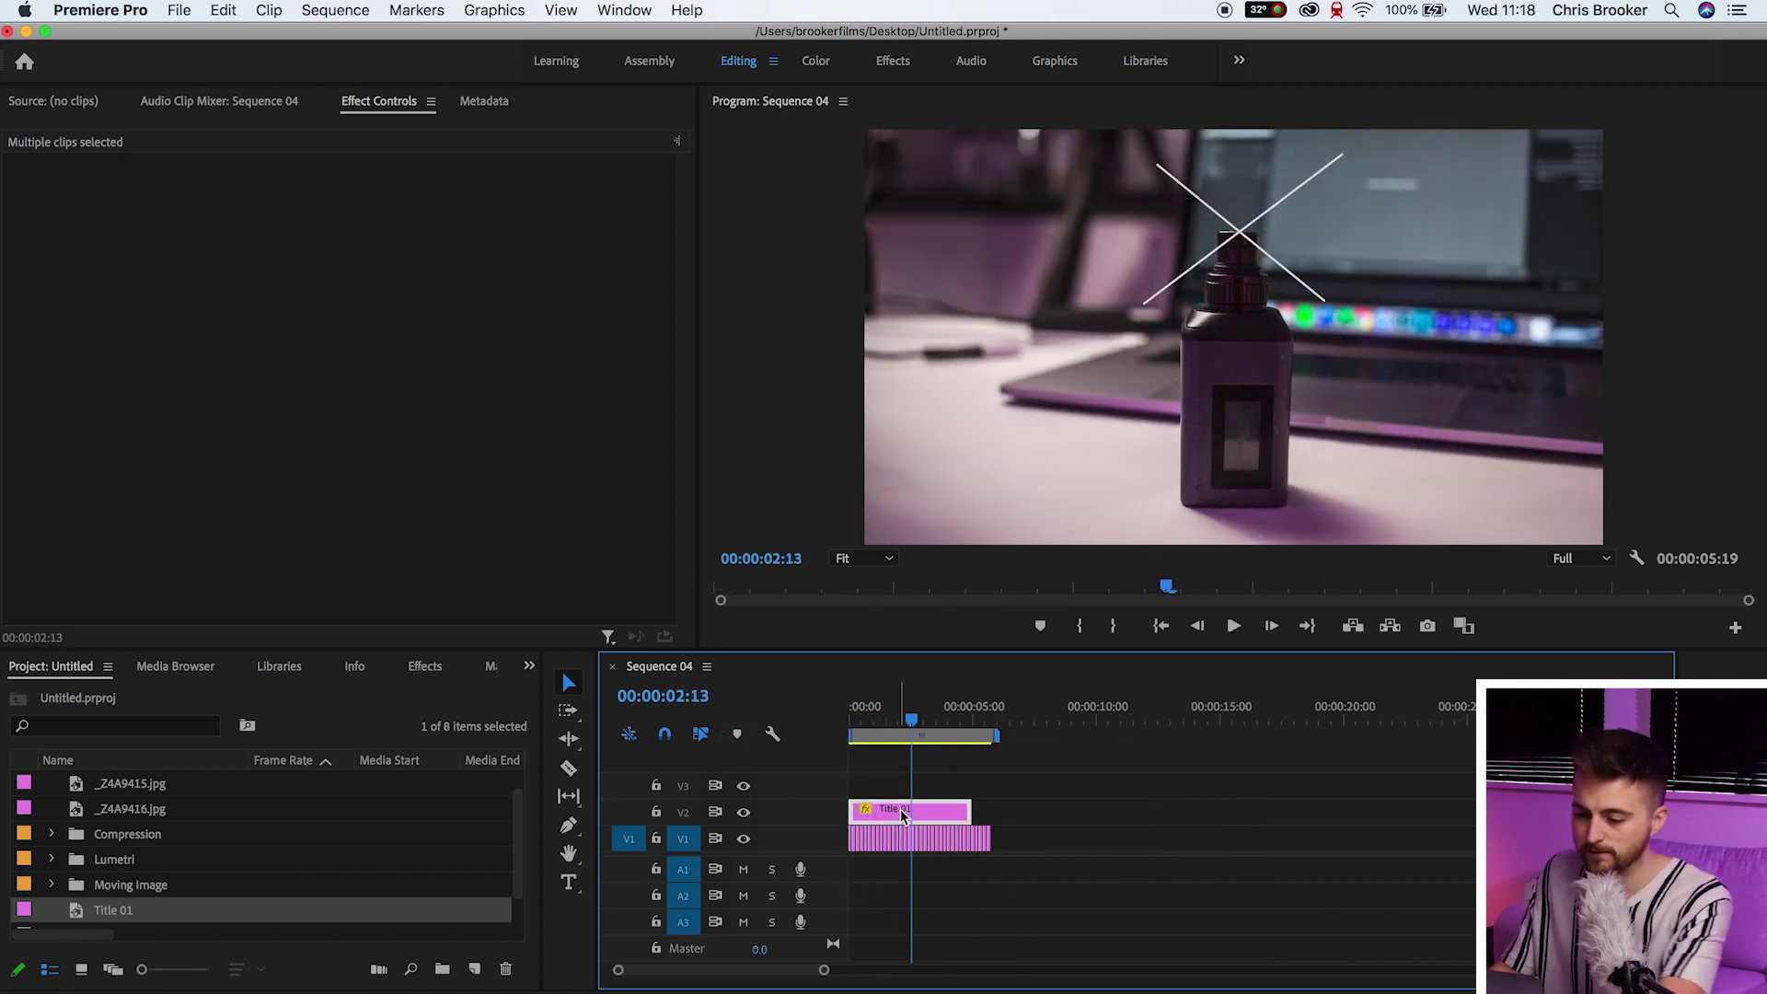
key("Delete")
key("space")
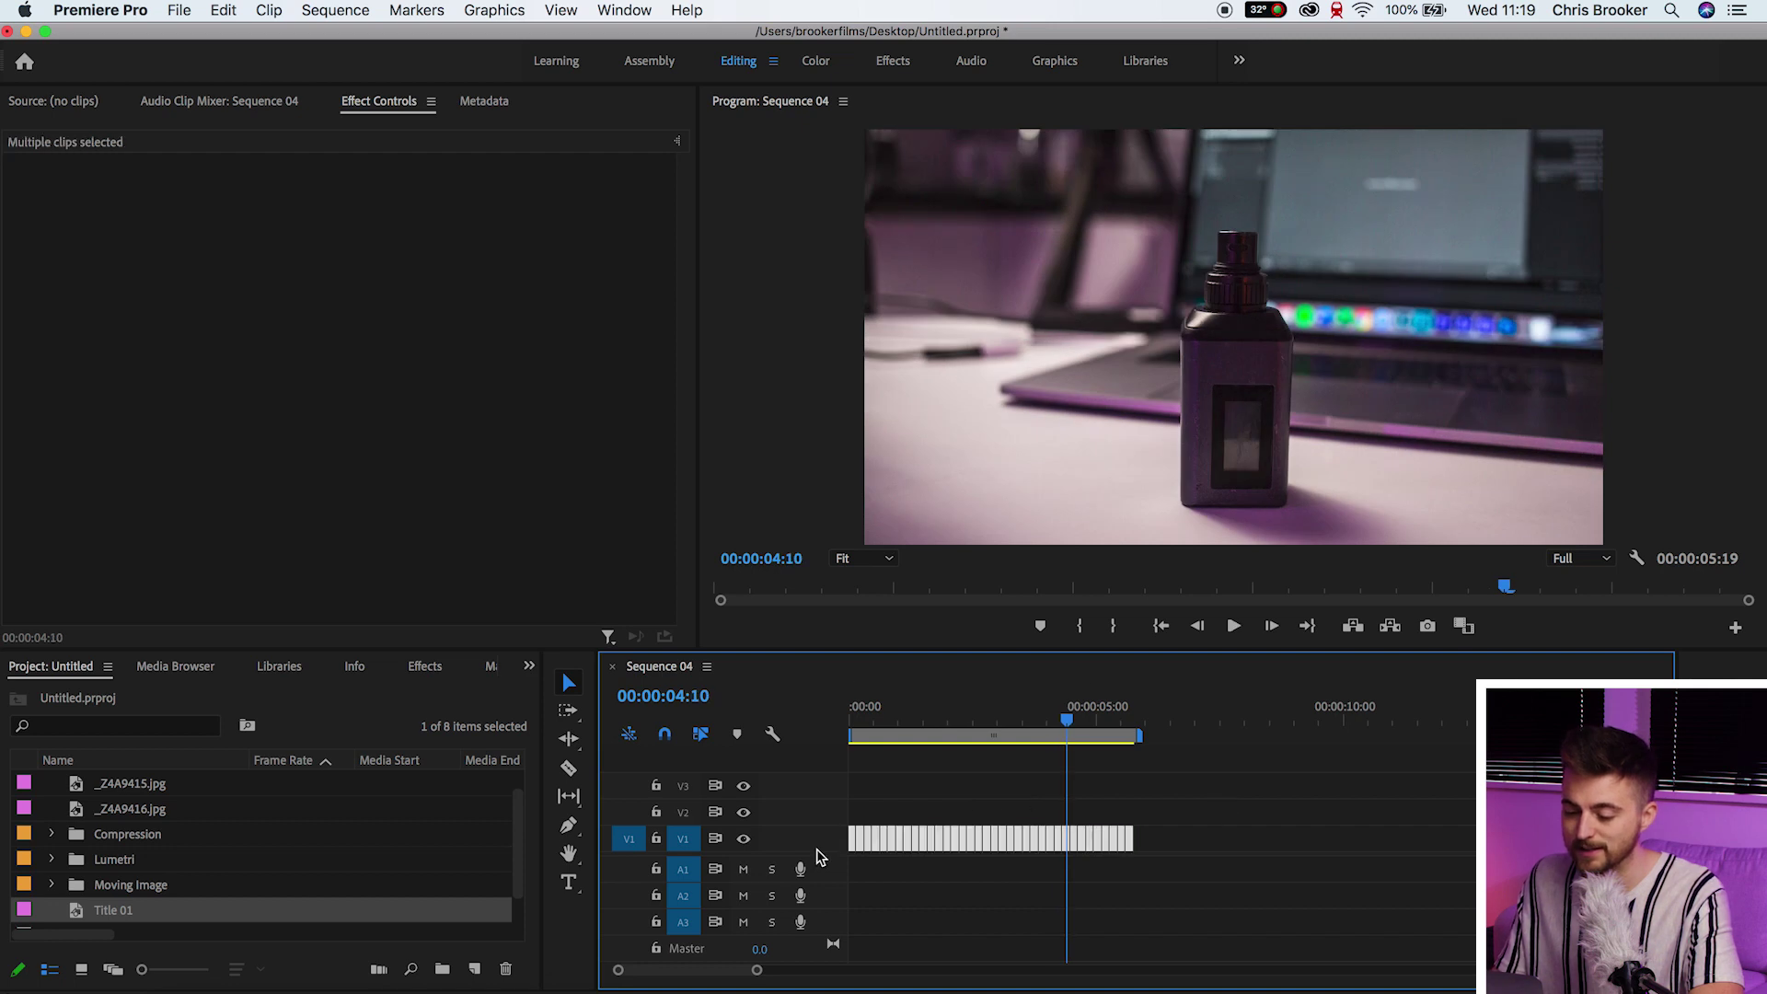
Paste further copies of the four-still group from 00:00:05:19 to extend the sequence to 00:00:19:05
left_click_drag(1145, 722, 1141, 722)
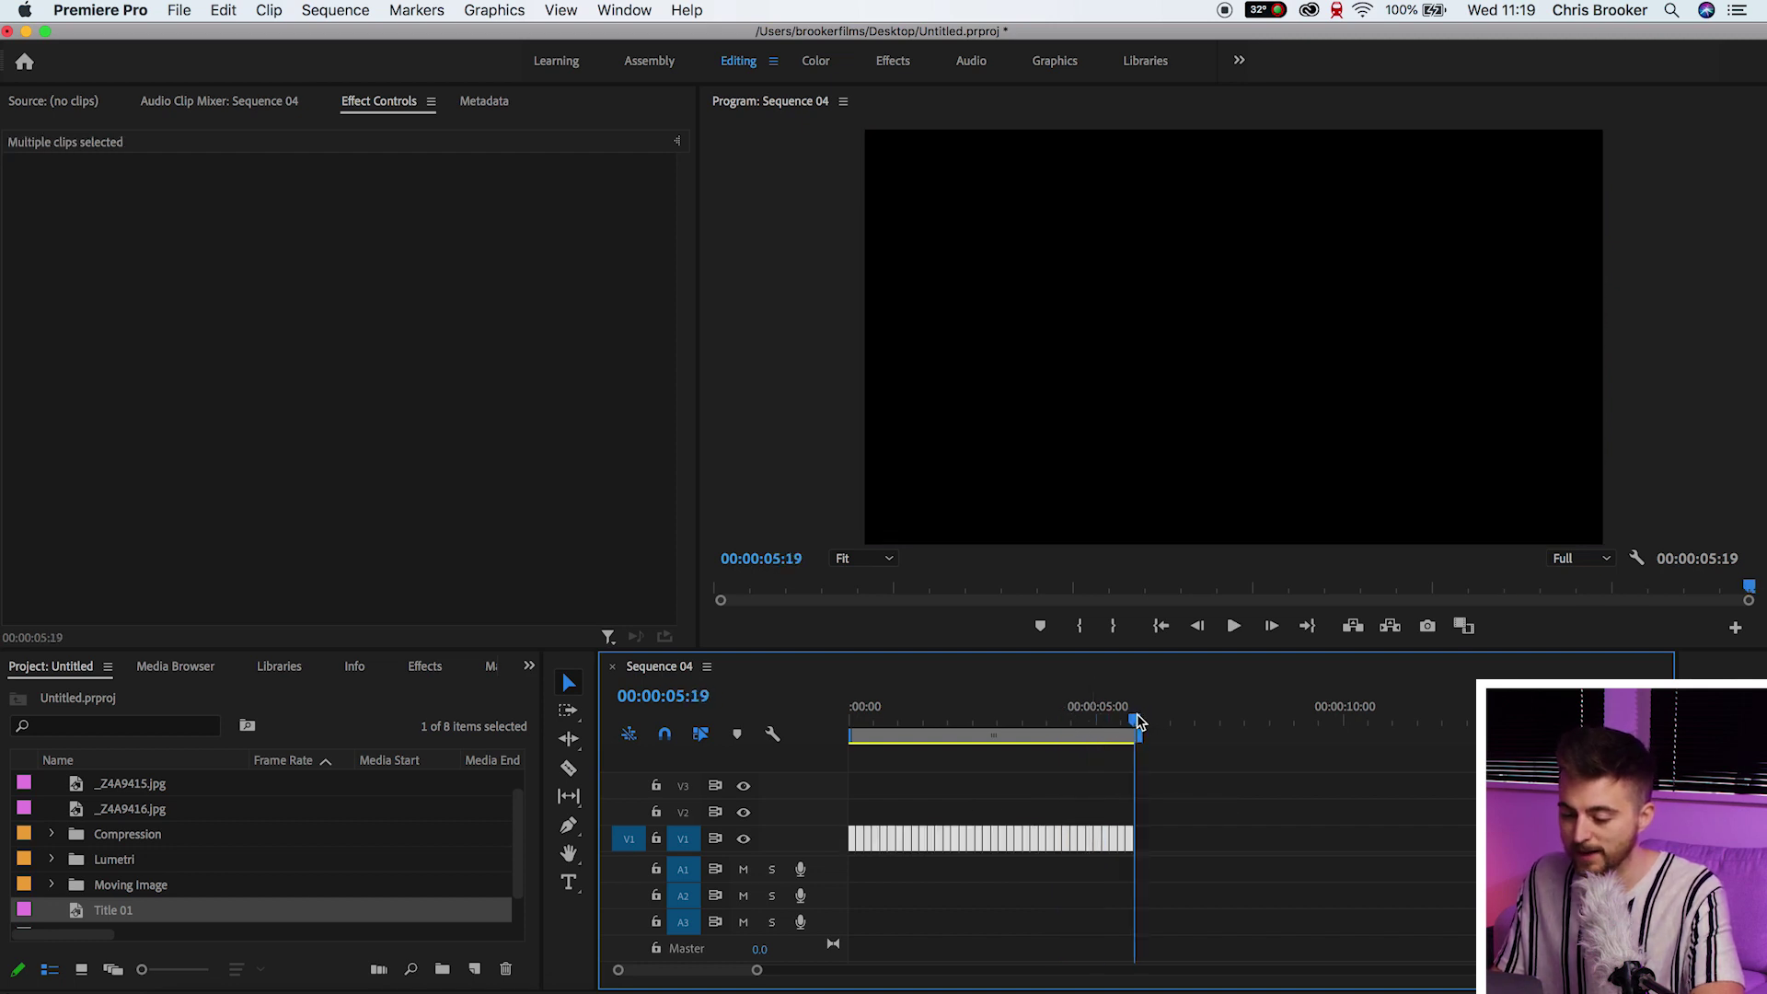
key("Left")
key("Right")
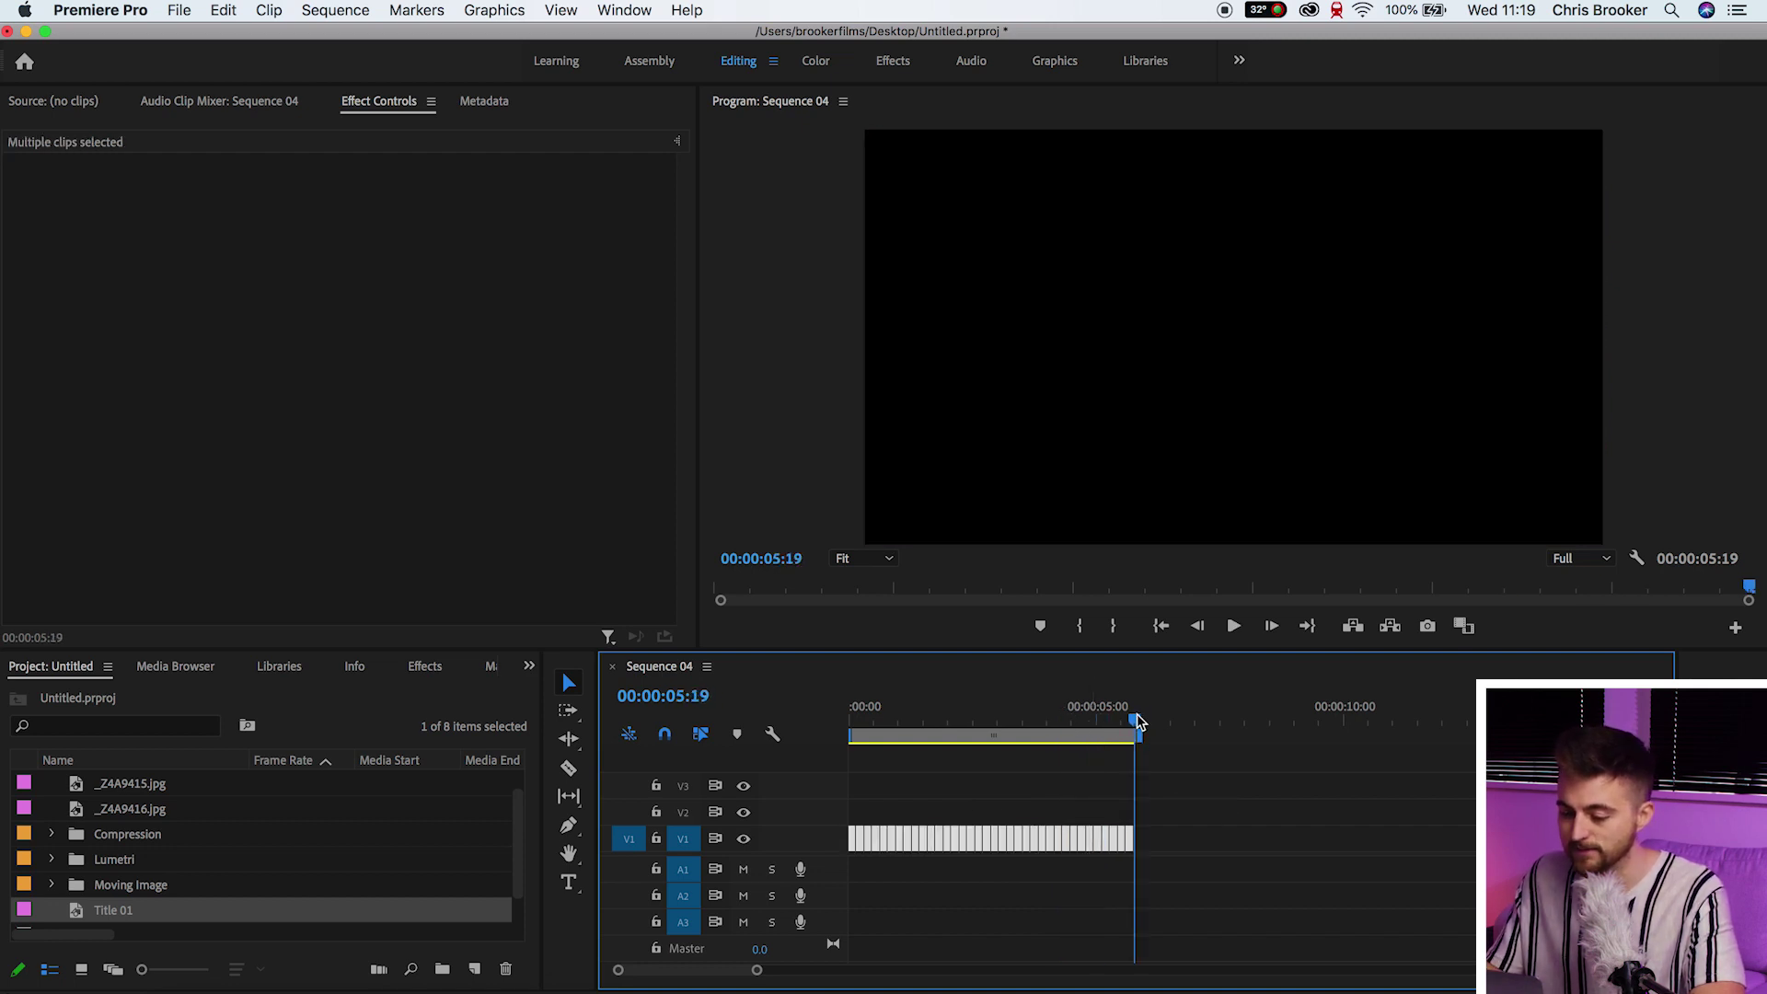
key("=")
key("minus")
key("minus")
key("minus")
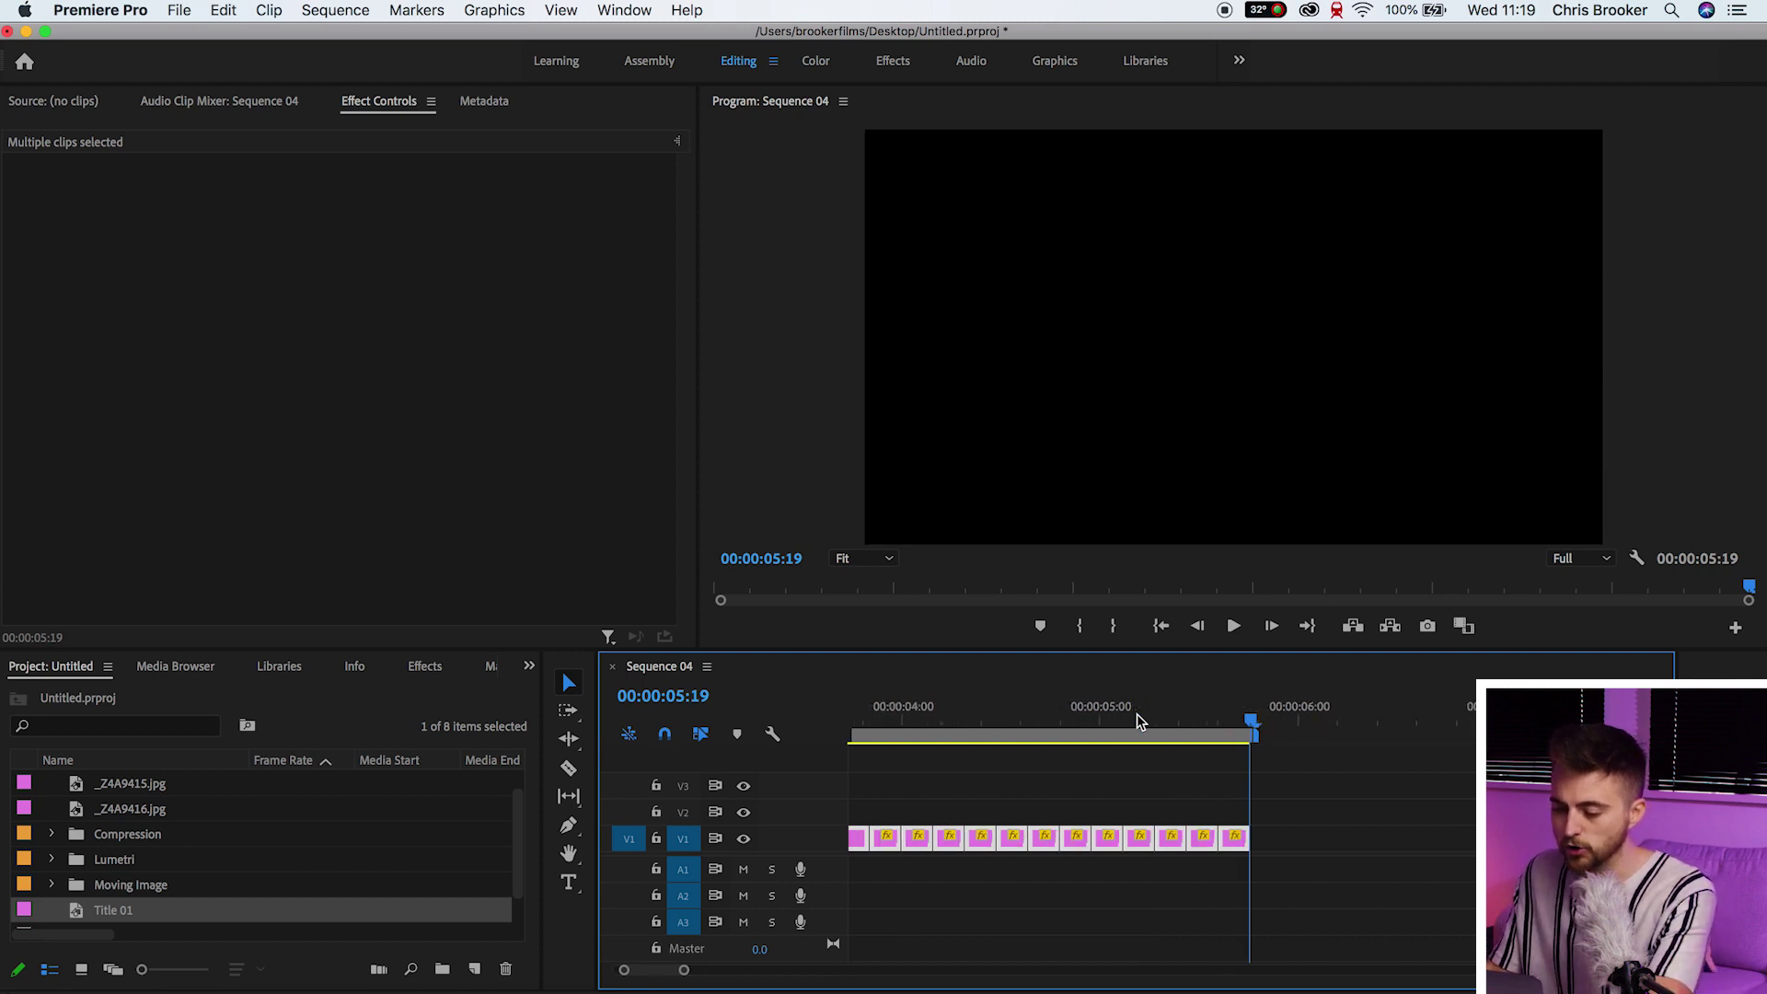
key("super+v")
key("super+v")
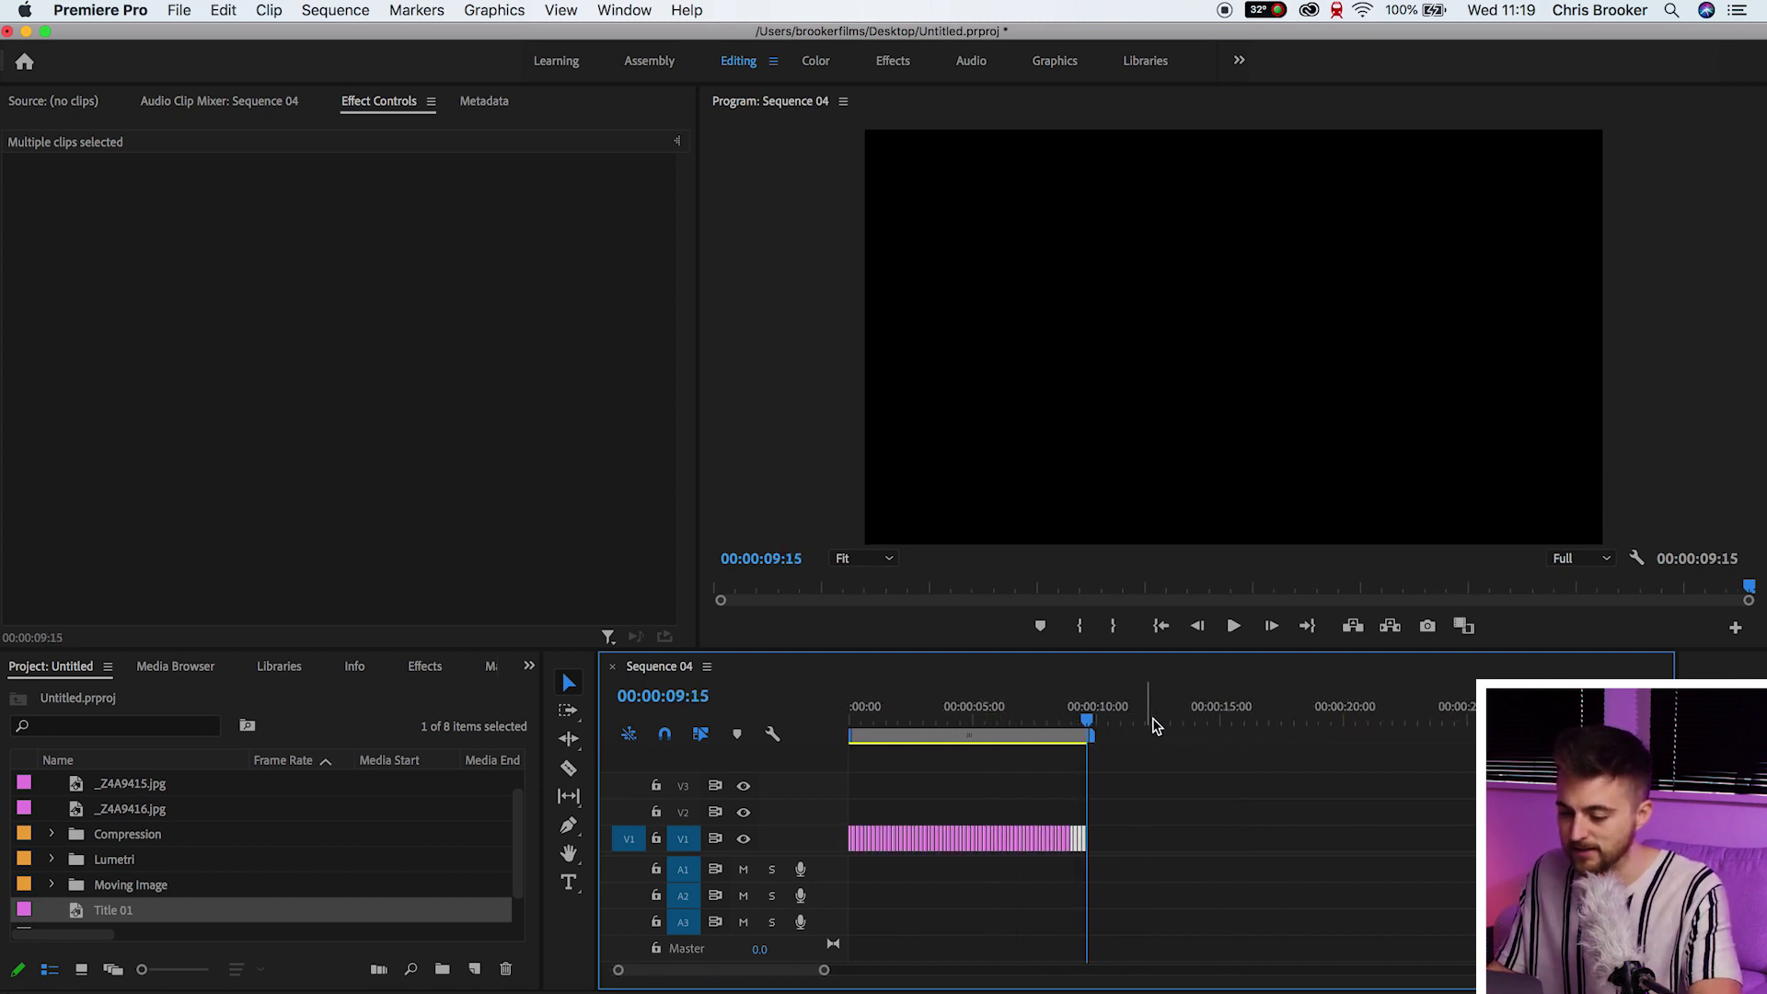
key("super+v")
key("super+v")
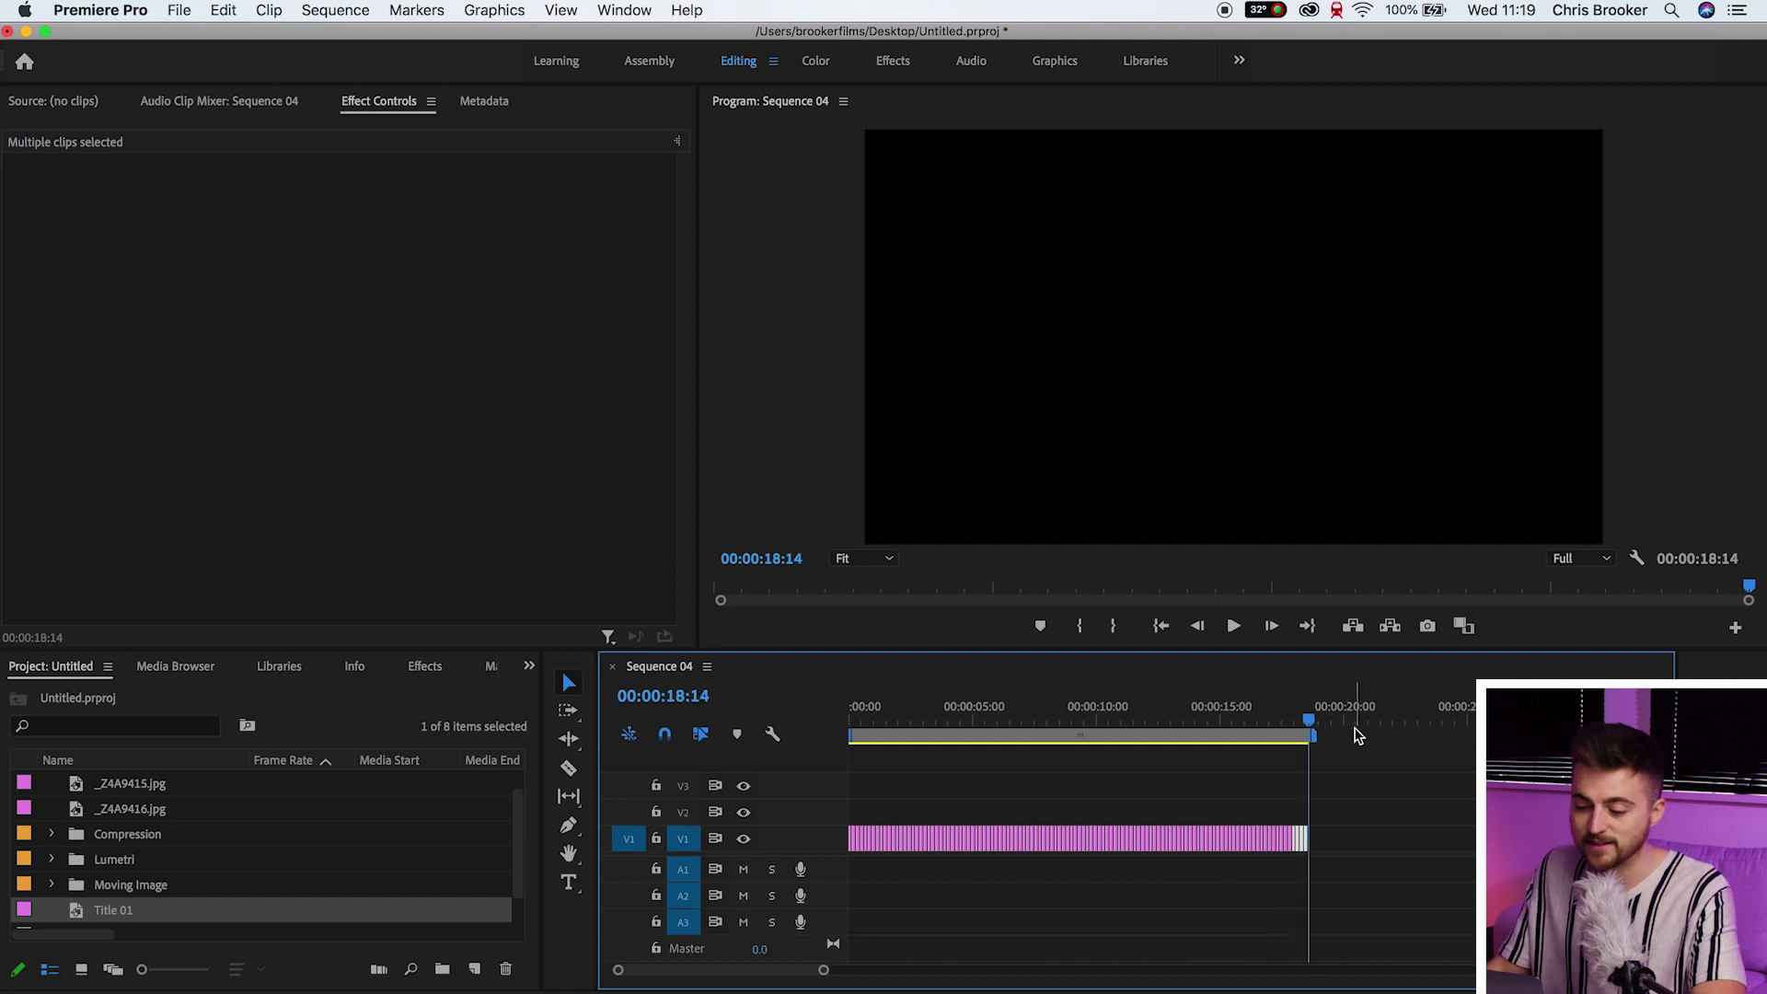
Nest all the stills on V1 into a single clip named Nested Sequence 01
right_click(889, 839)
left_click(947, 565)
left_click(947, 552)
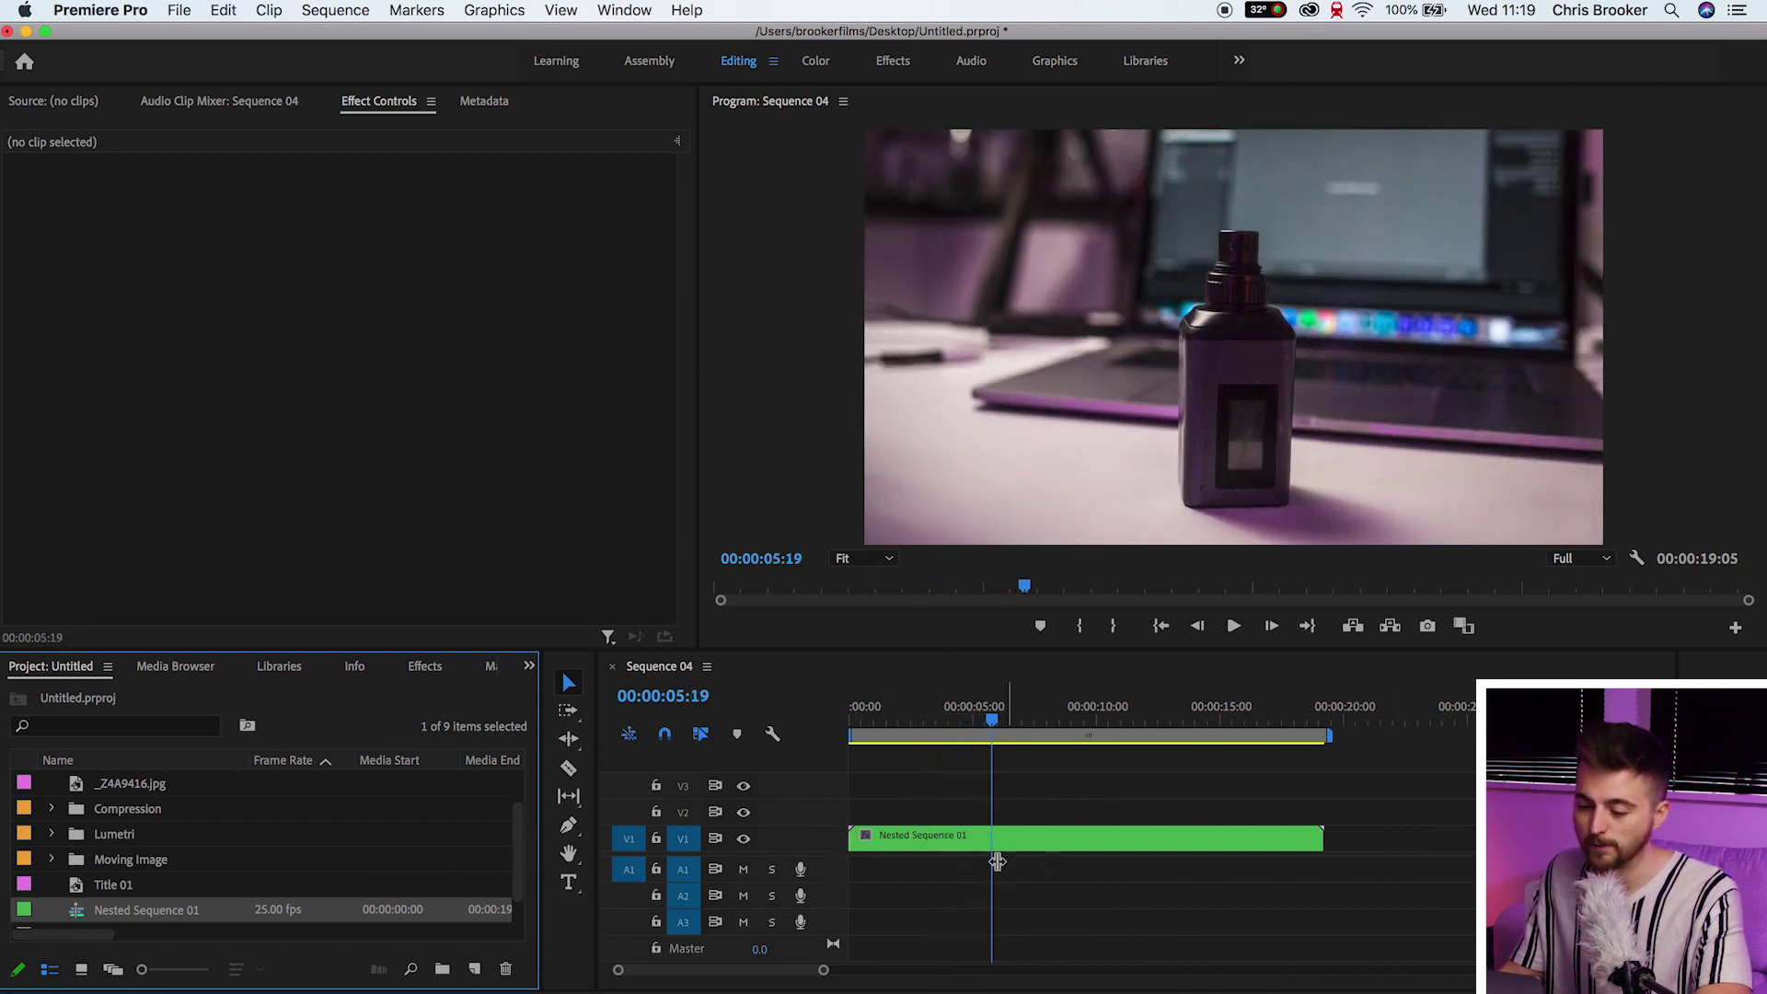
Try changing the Scale of the whole nested clip and undo the change
left_click(951, 839)
left_click_drag(382, 231, 683, 357)
key("super+z")
Cut the nested clip at about four seconds and at 00:00:05:19, delete both outer parts and play the remaining section
key("c")
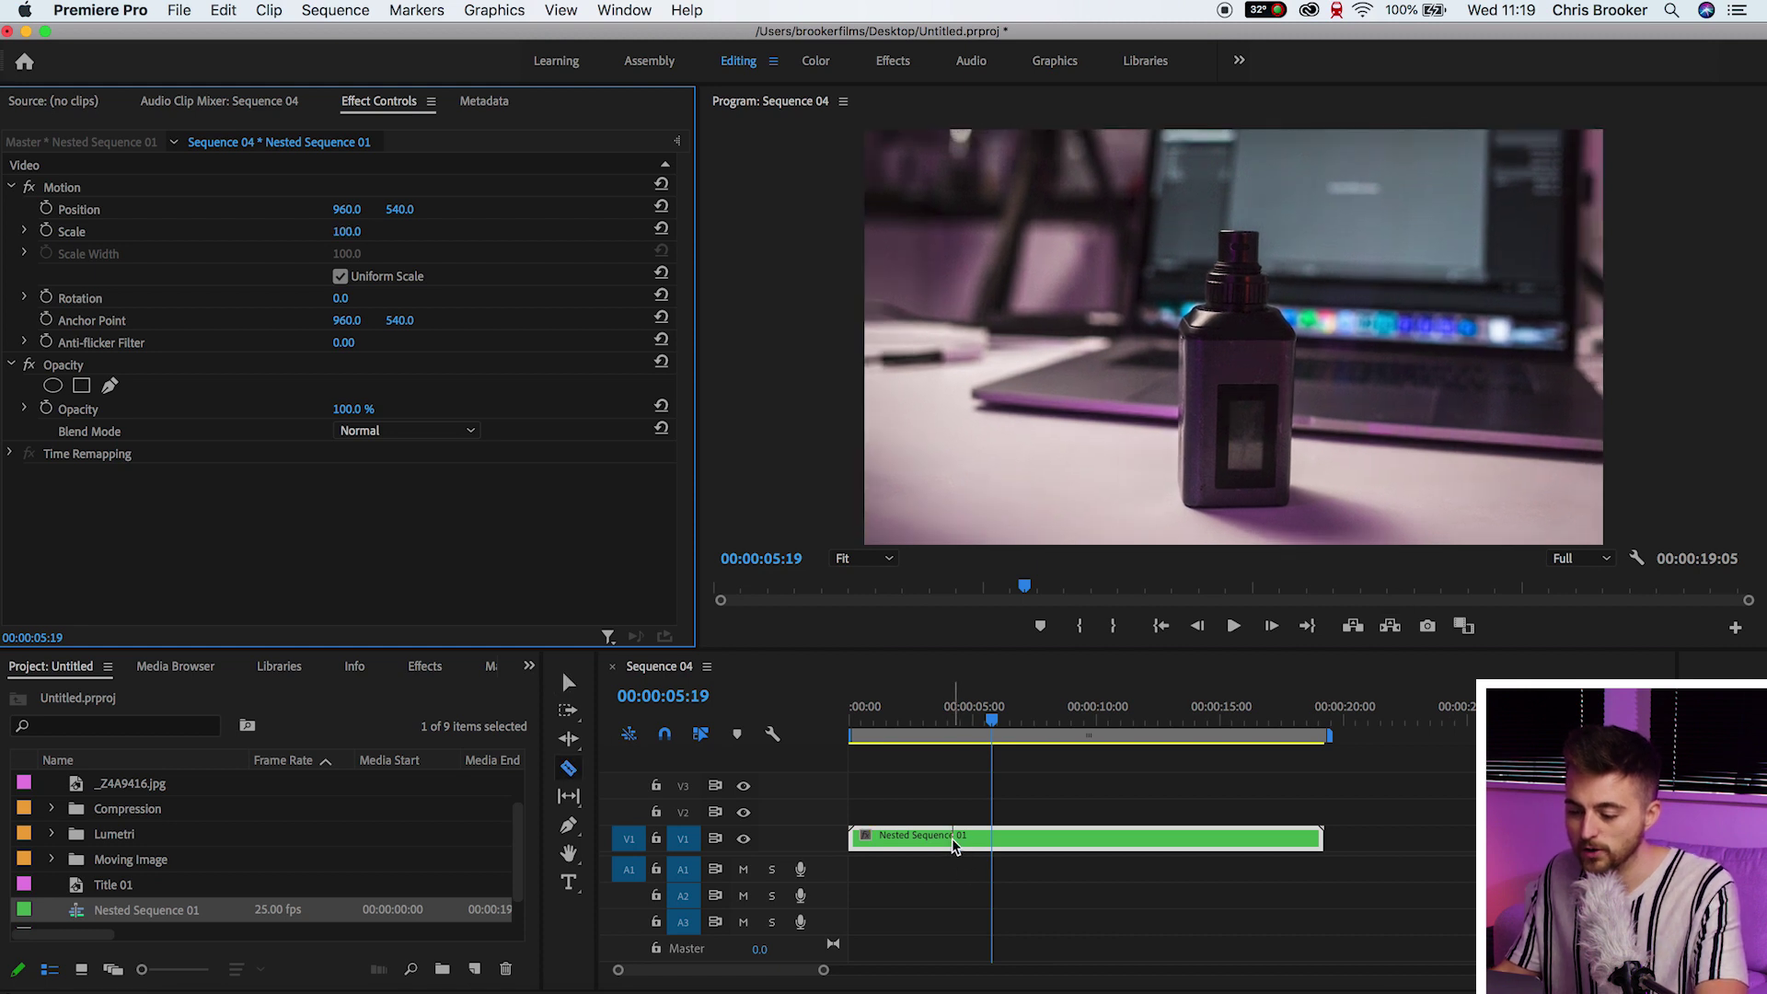
left_click(955, 839)
left_click(992, 838)
key("v")
left_click(1051, 835, "shift")
key("Delete")
left_click(946, 718)
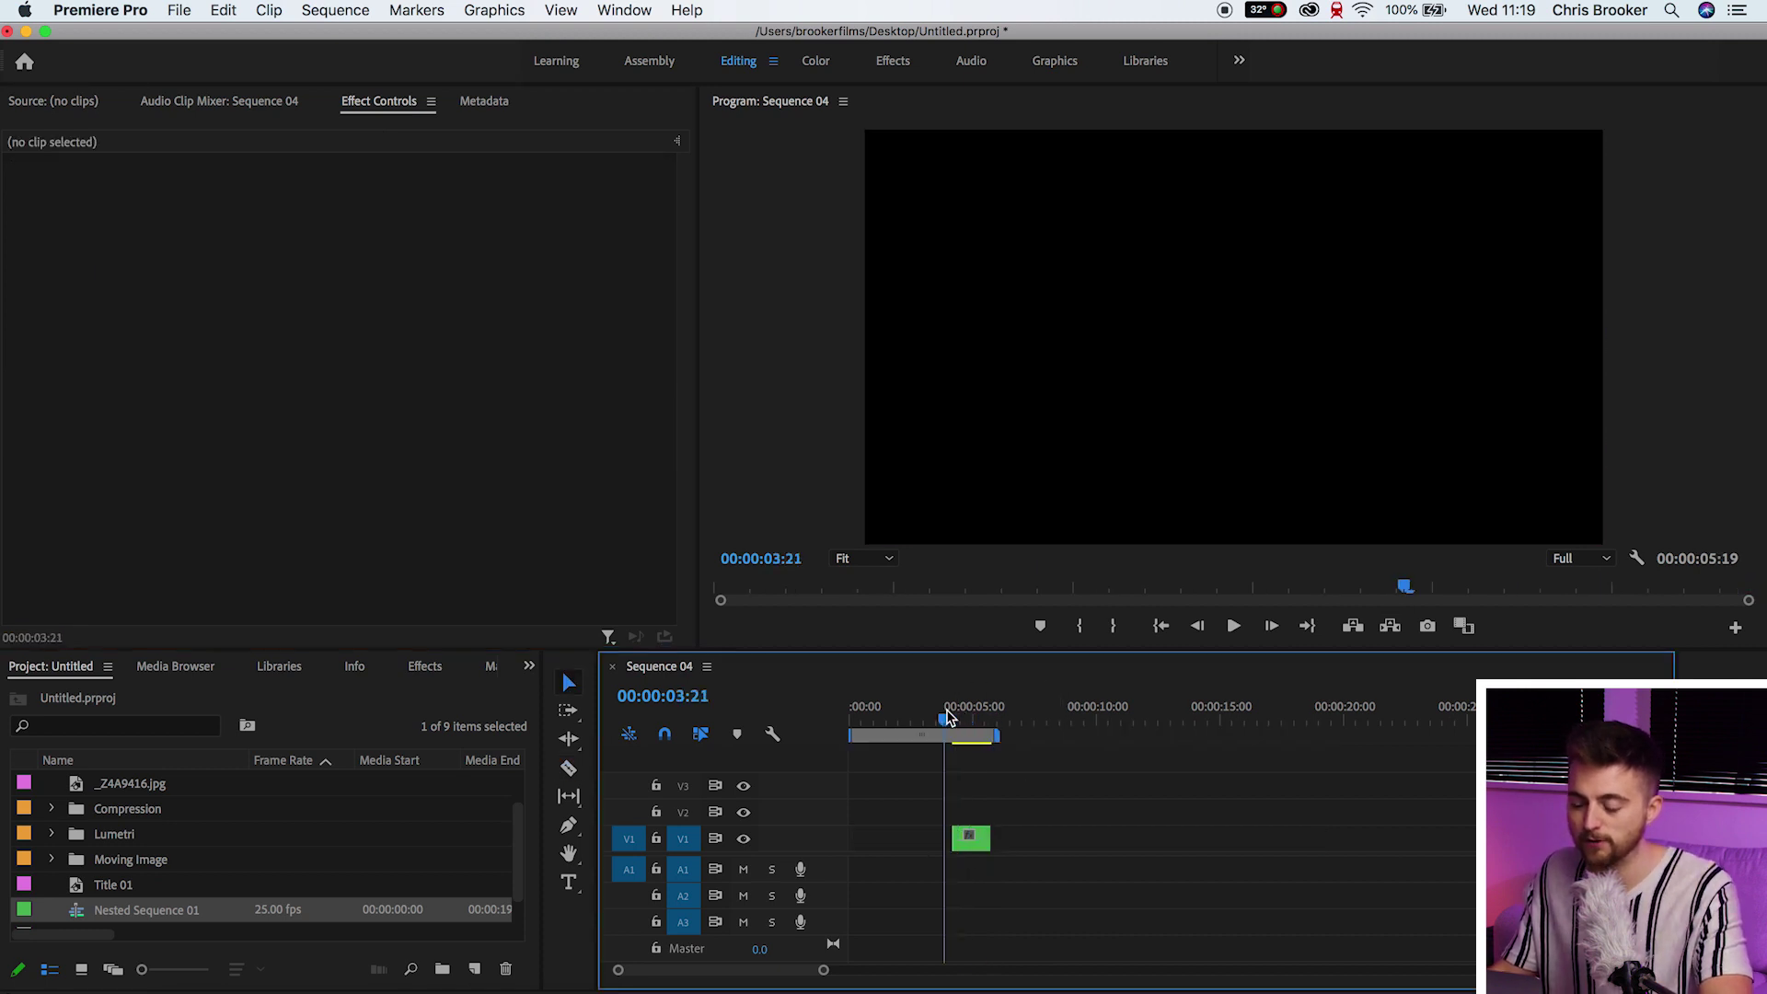
key("space")
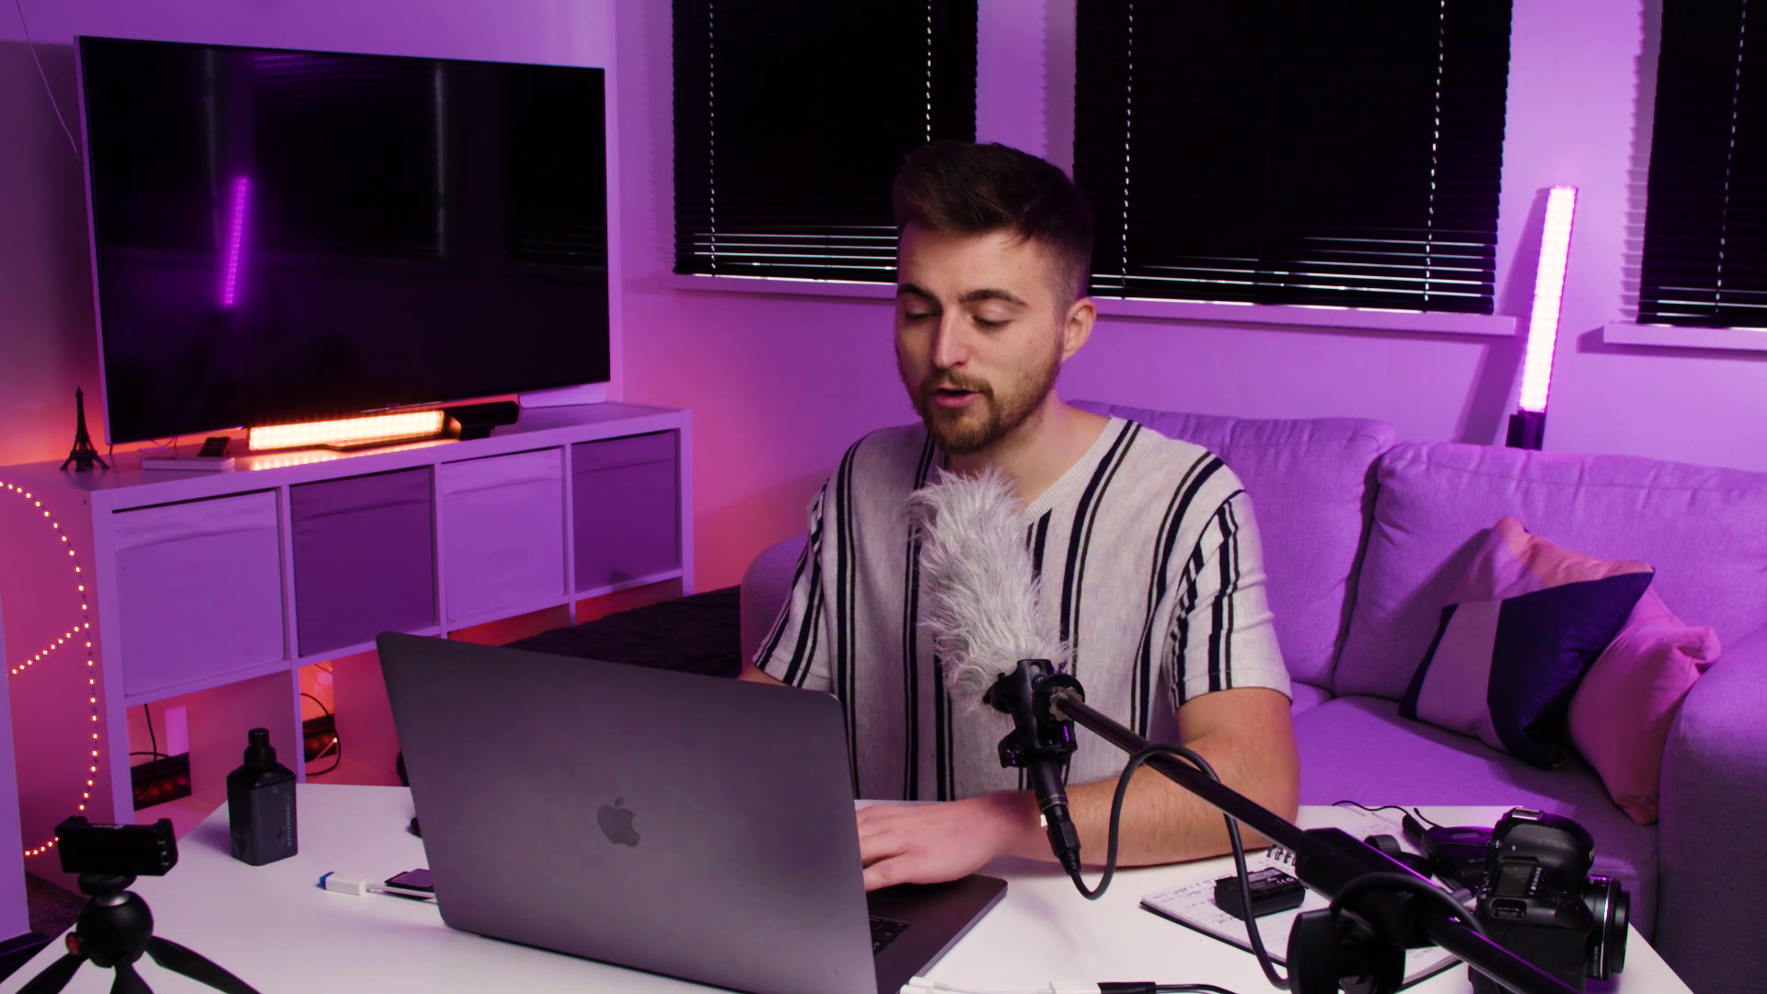